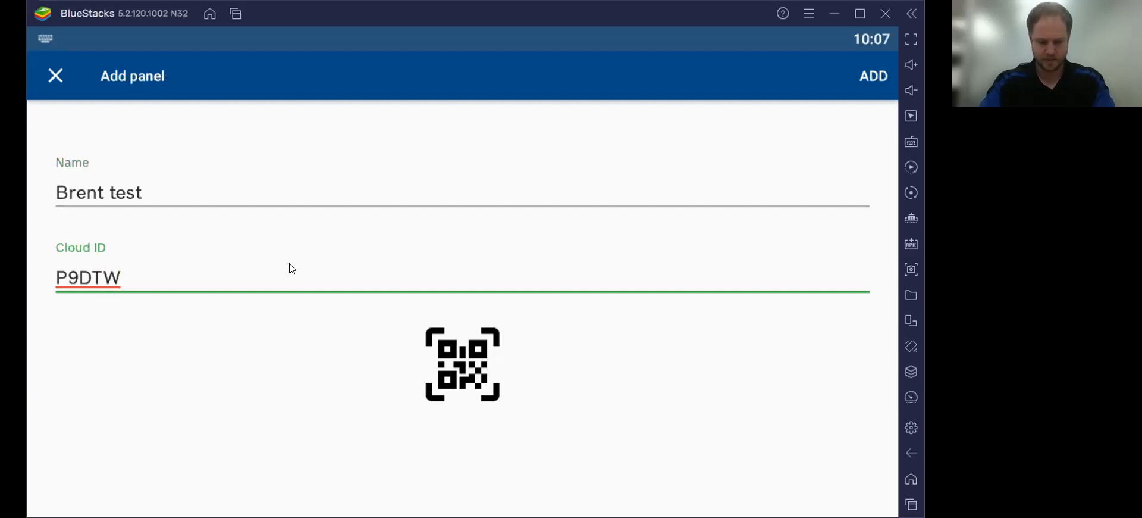
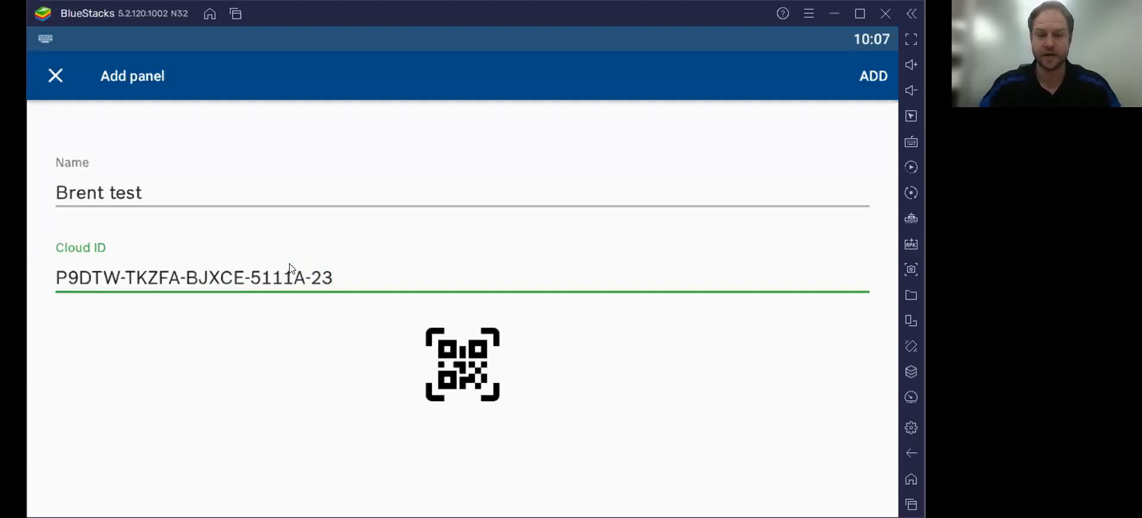
# Step: Save the test panel so it appears on the Panels list
pyautogui.click(871, 76)
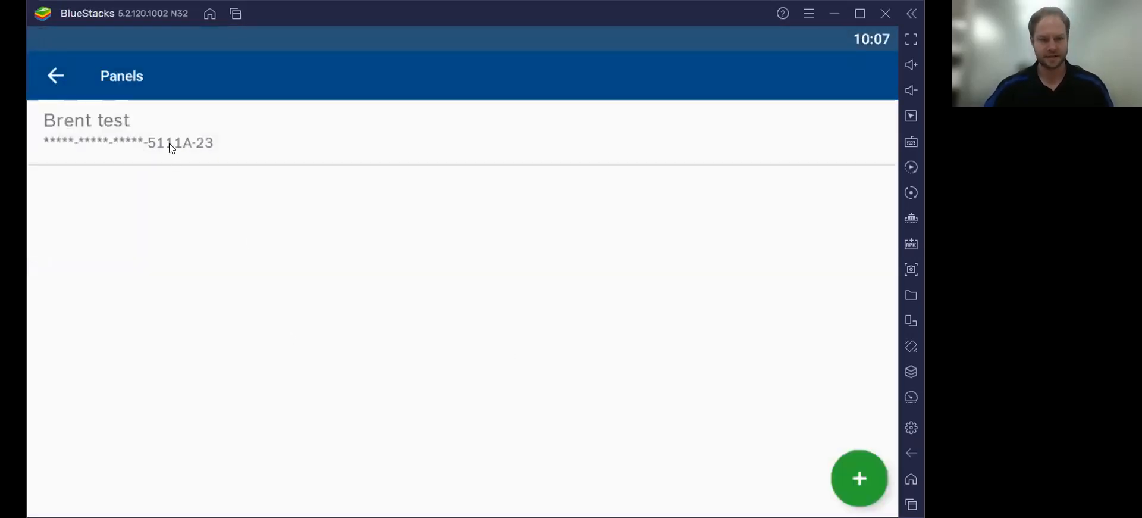
# Step: Connect to the test panel with the user code, reaching the disarmed, not-ready Security screen
pyautogui.click(556, 127)
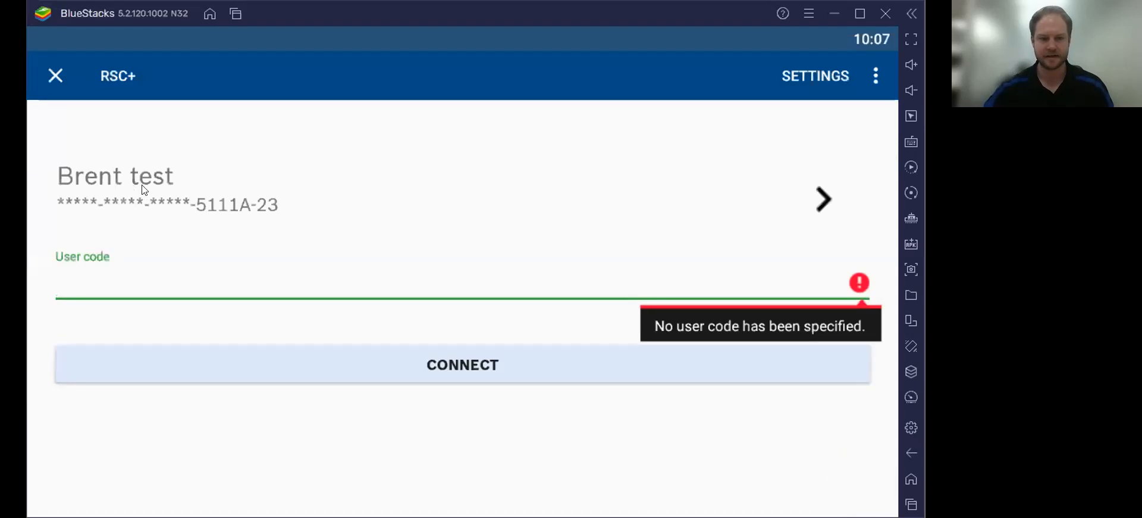
pyautogui.click(179, 196)
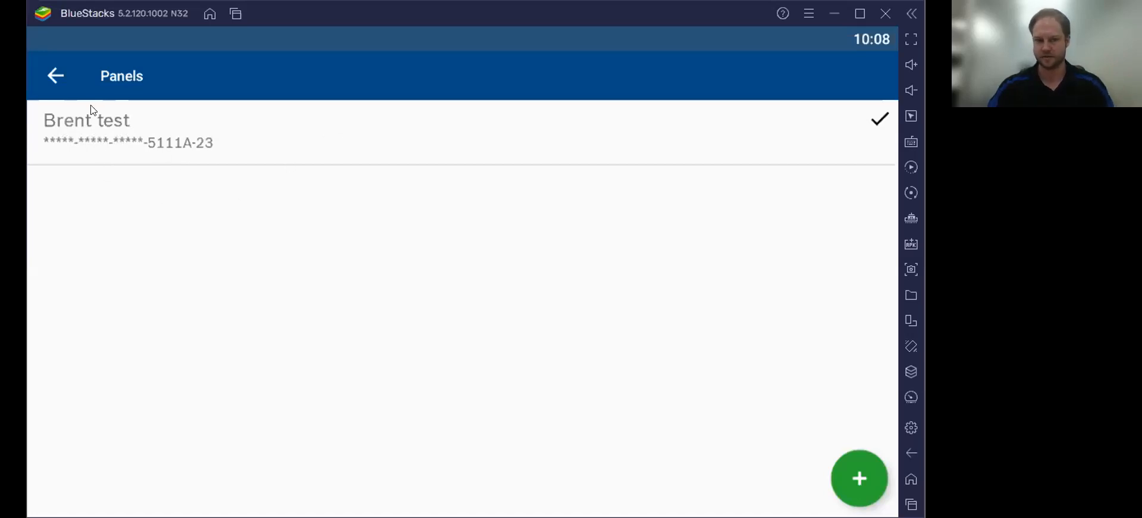
pyautogui.click(57, 75)
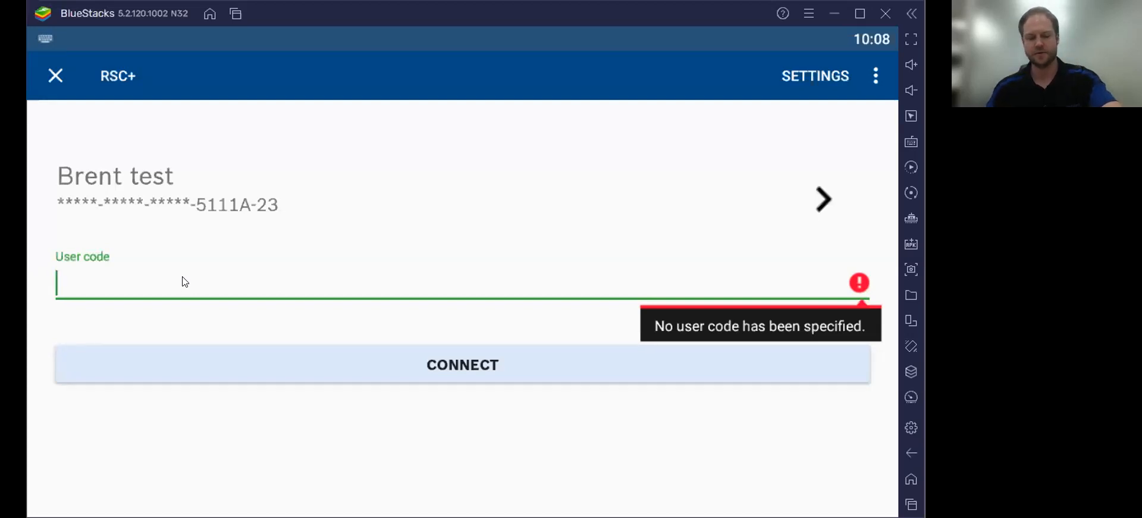
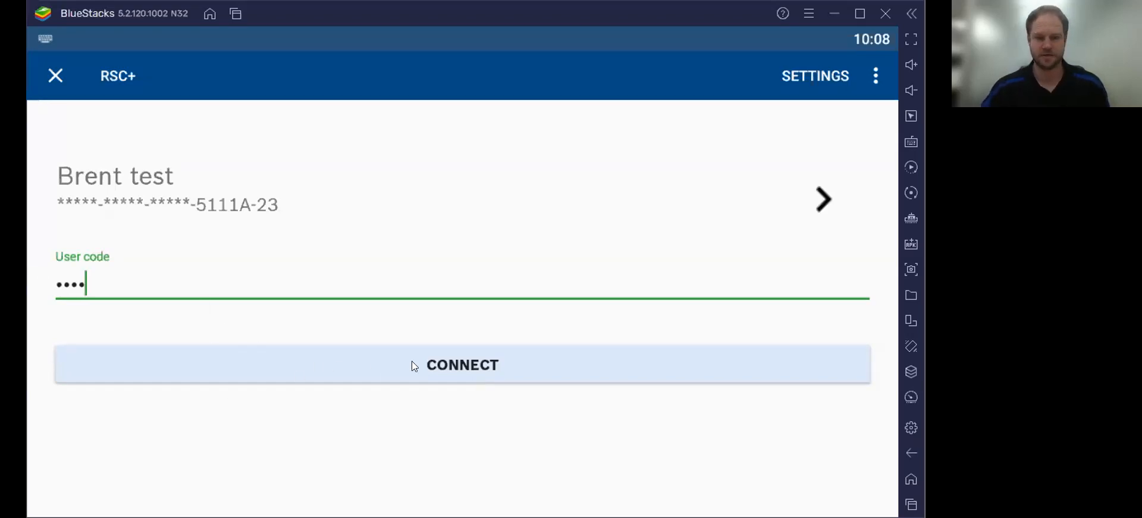
pyautogui.click(468, 364)
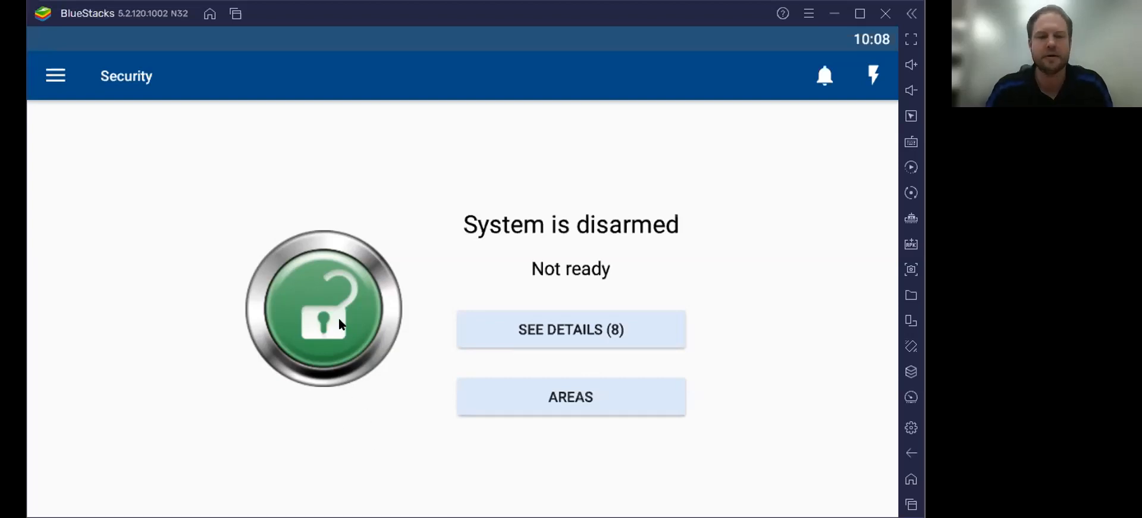
# Step: Away-arm the test panel so the system enters exit delay
pyautogui.click(323, 321)
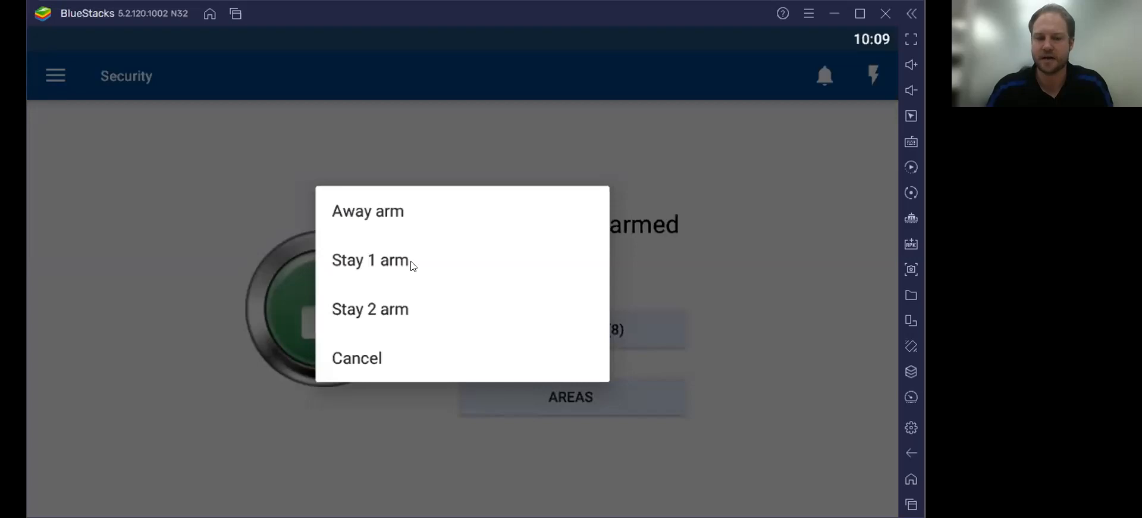
pyautogui.click(388, 215)
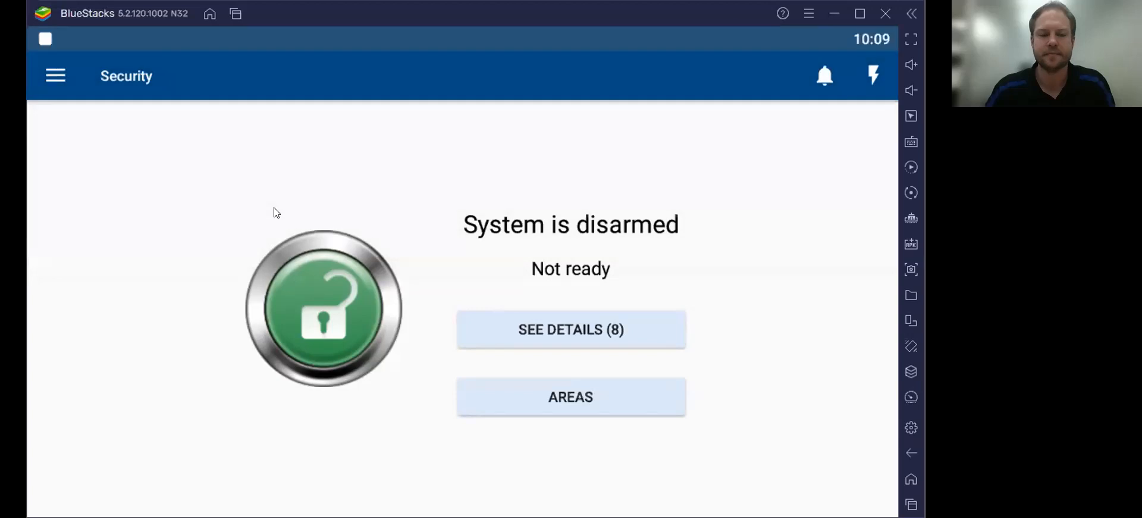
pyautogui.click(351, 323)
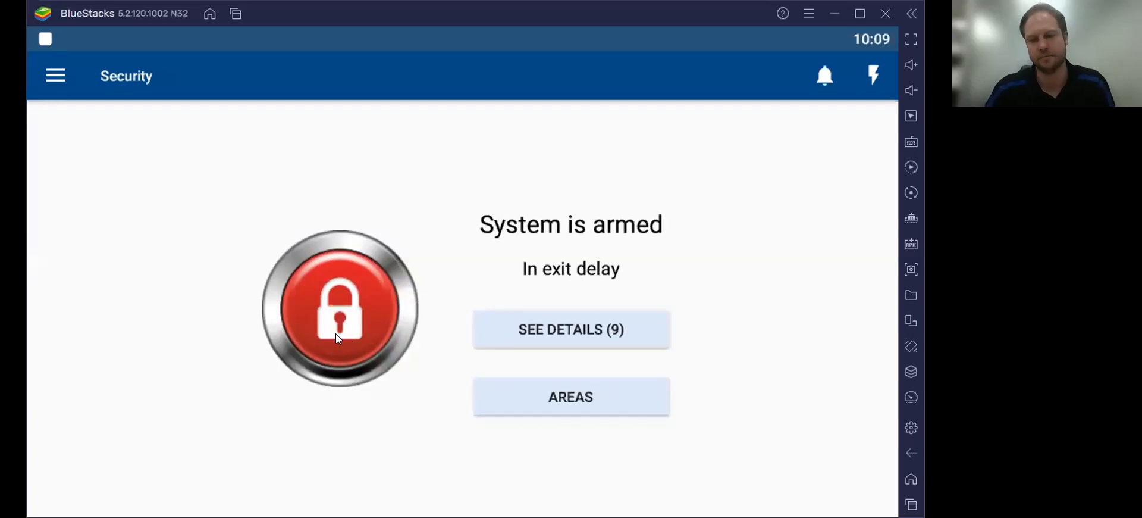
pyautogui.click(336, 333)
pyautogui.click(353, 263)
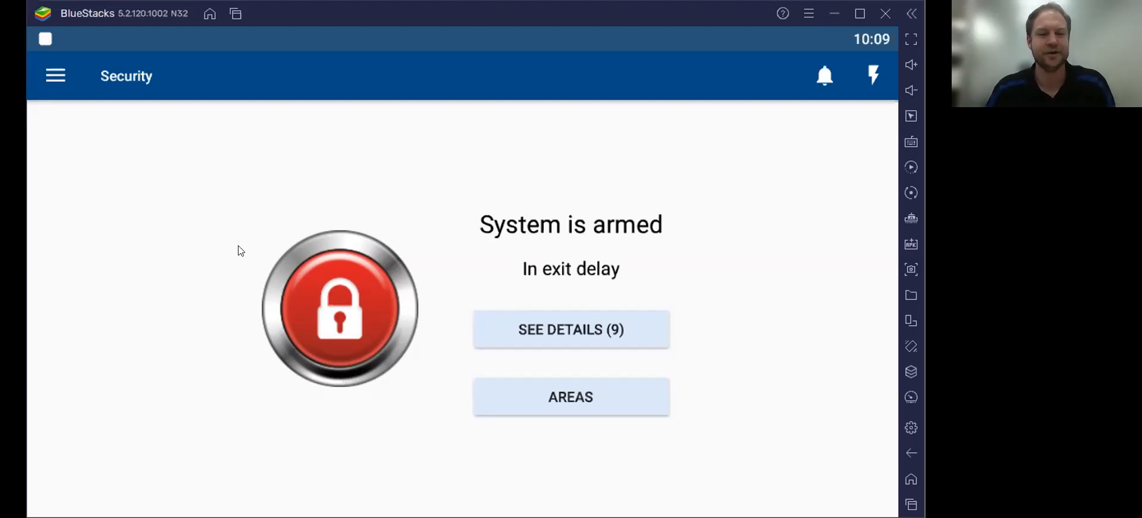
pyautogui.click(46, 77)
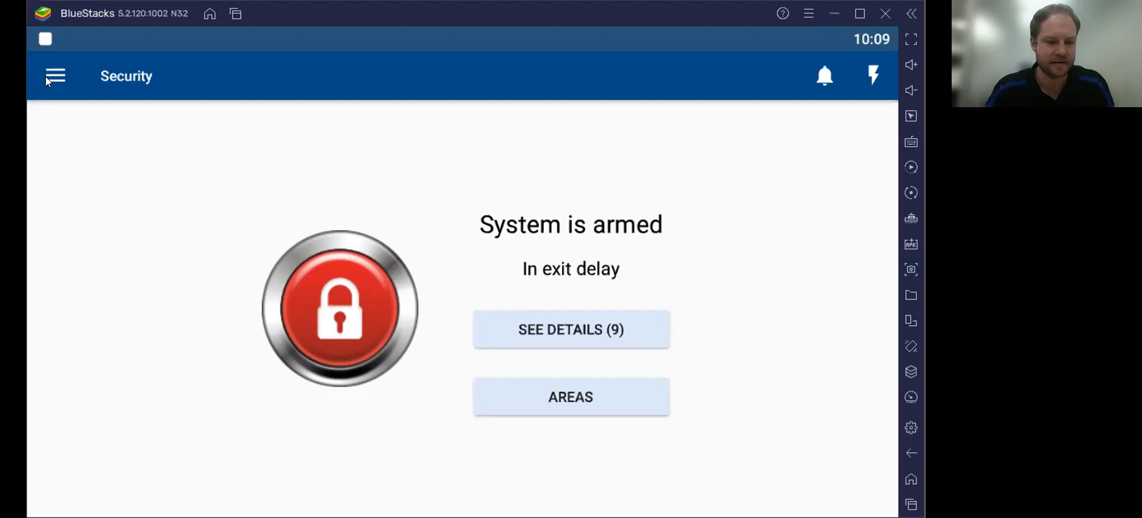
# Step: Disconnect from the test panel and bring up User settings
pyautogui.click(132, 430)
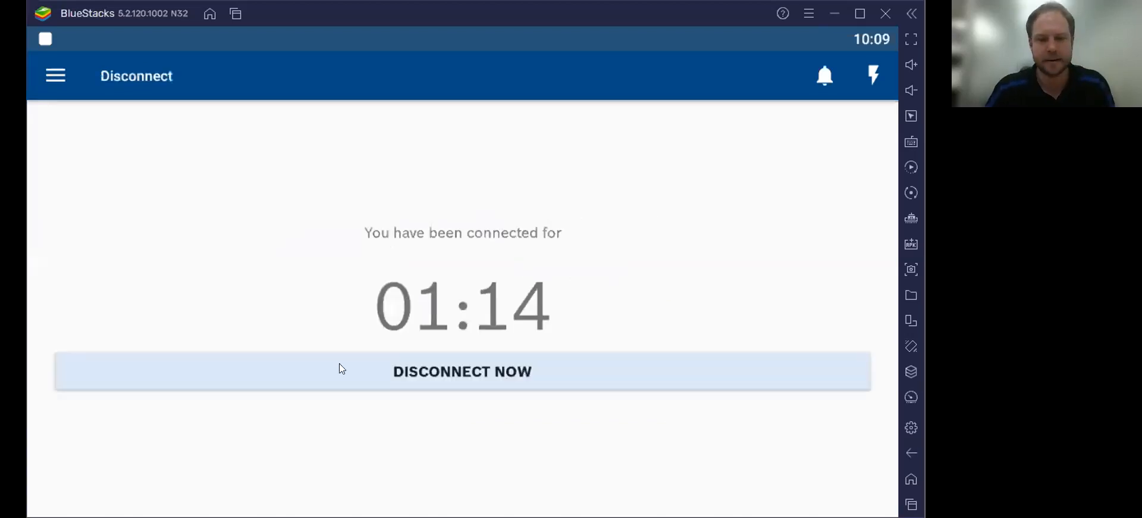
pyautogui.click(436, 374)
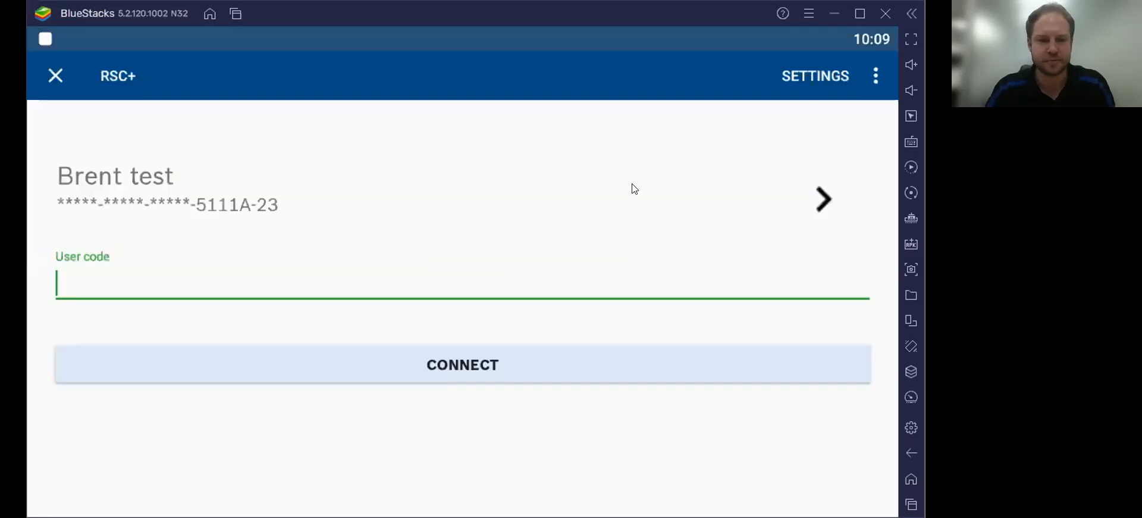
pyautogui.click(873, 75)
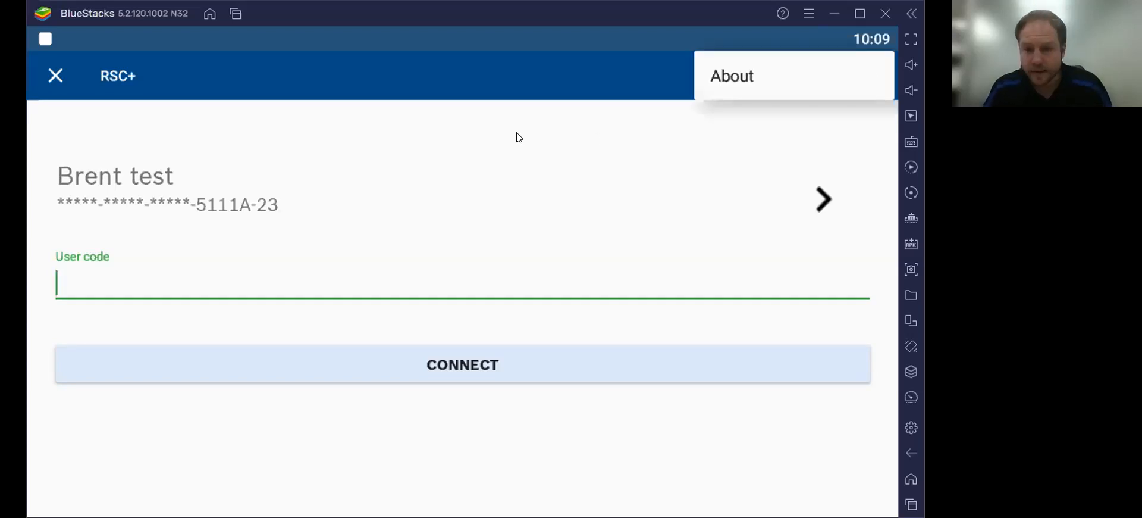
pyautogui.click(604, 131)
pyautogui.click(816, 76)
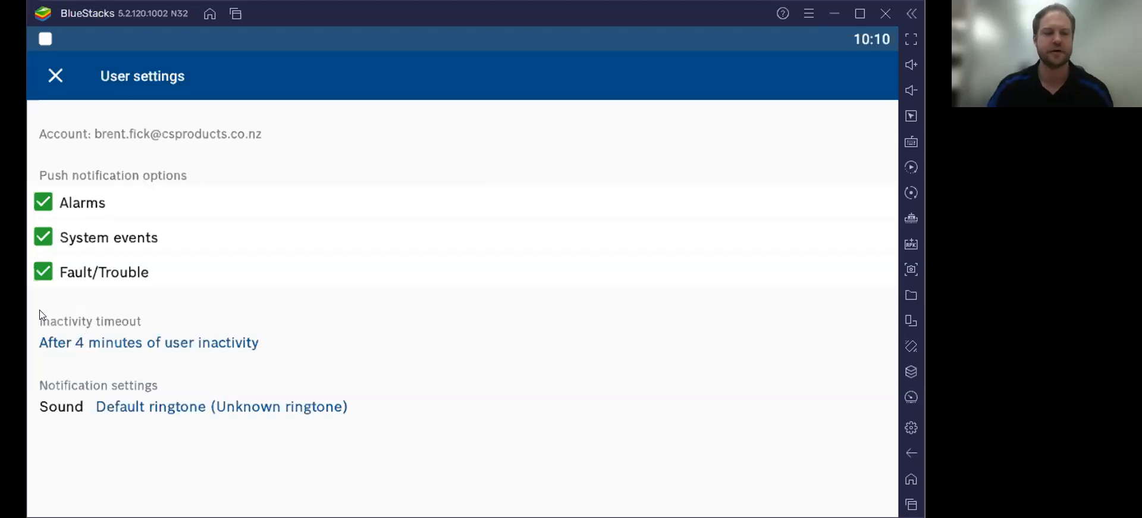
# Step: Turn System events and Fault/Trouble notifications off and back on, then close User settings
pyautogui.click(43, 237)
pyautogui.click(43, 270)
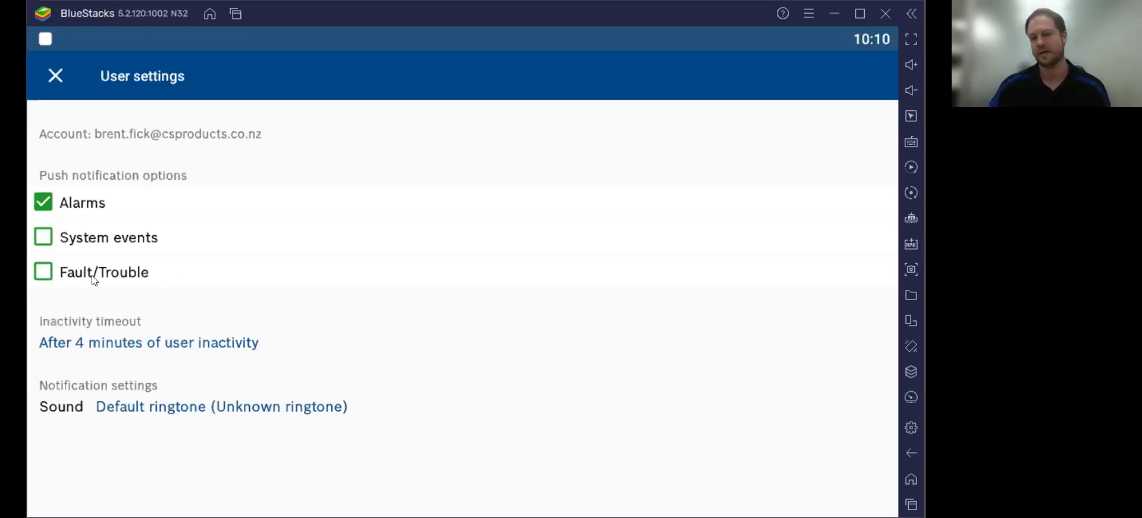
pyautogui.click(44, 238)
pyautogui.click(43, 275)
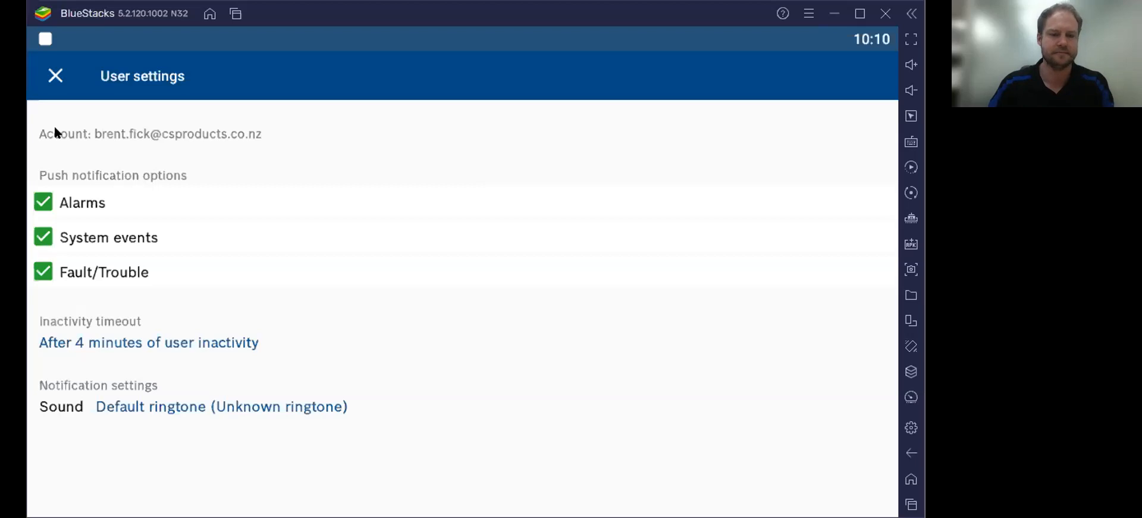
pyautogui.click(57, 81)
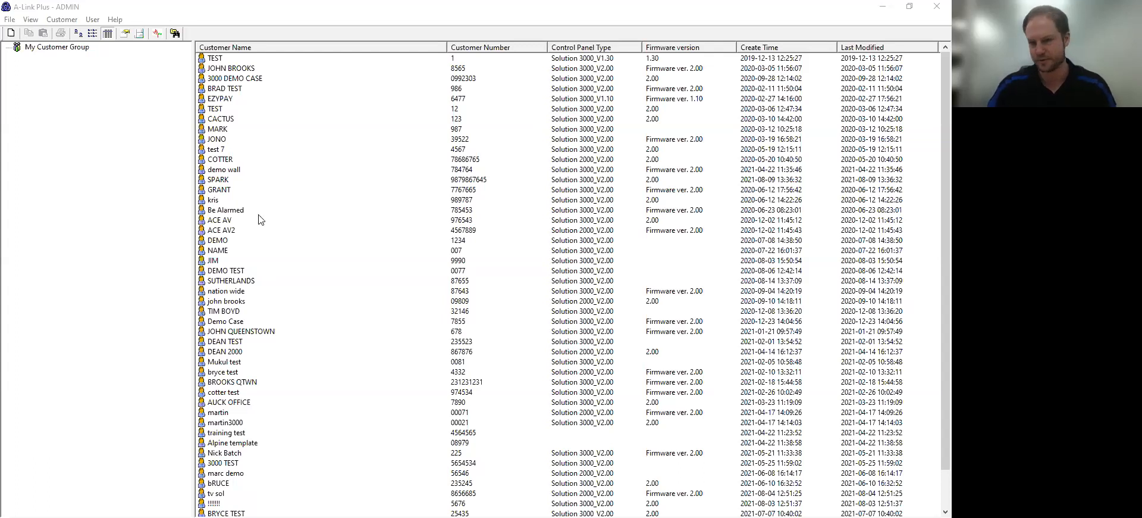
# Step: Start a new customer record from the customer list's context menu in A-Link Plus
pyautogui.scroll(-1, 259, 219)
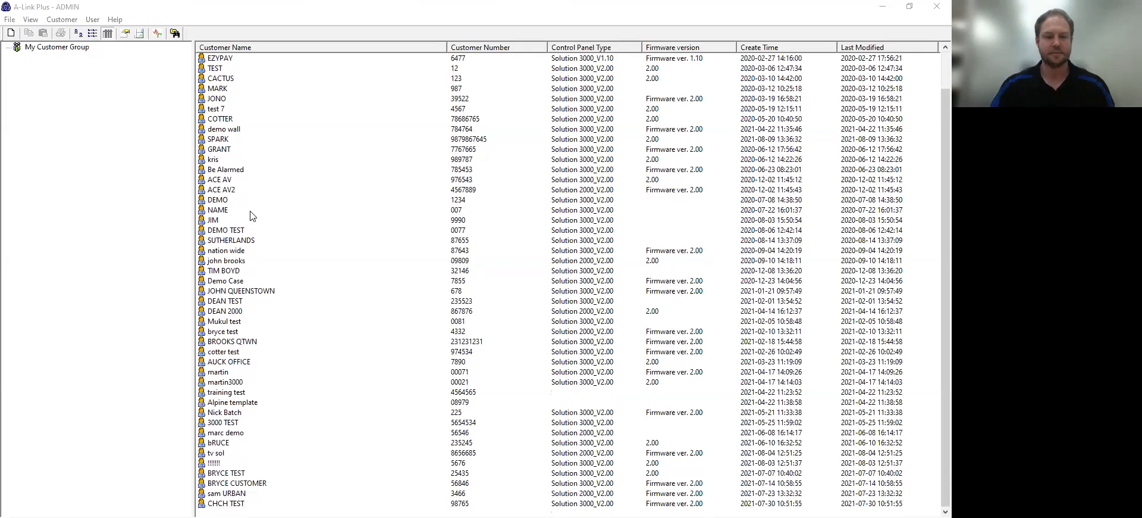
pyautogui.scroll(1, 259, 219)
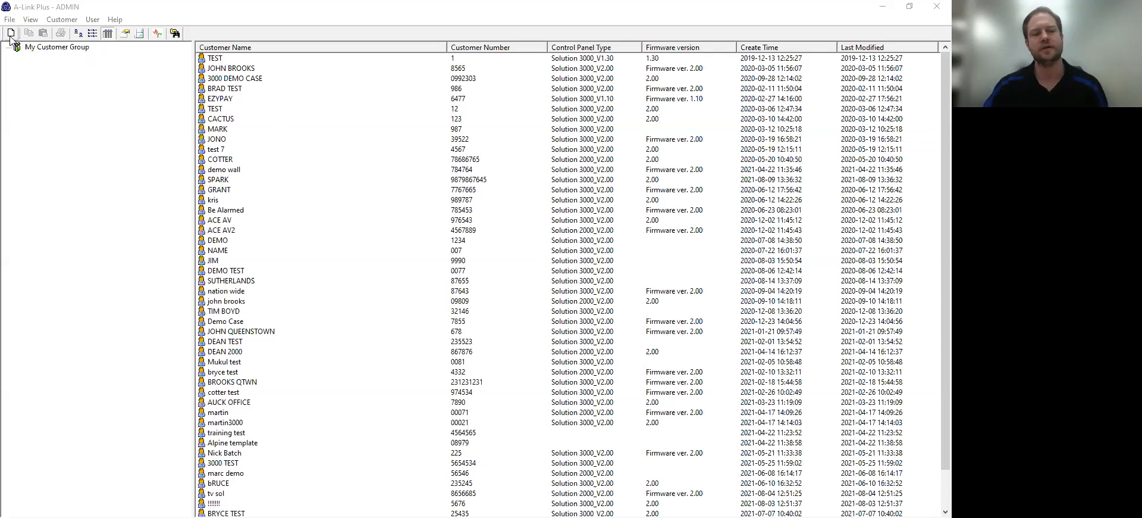
pyautogui.rightClick(269, 144)
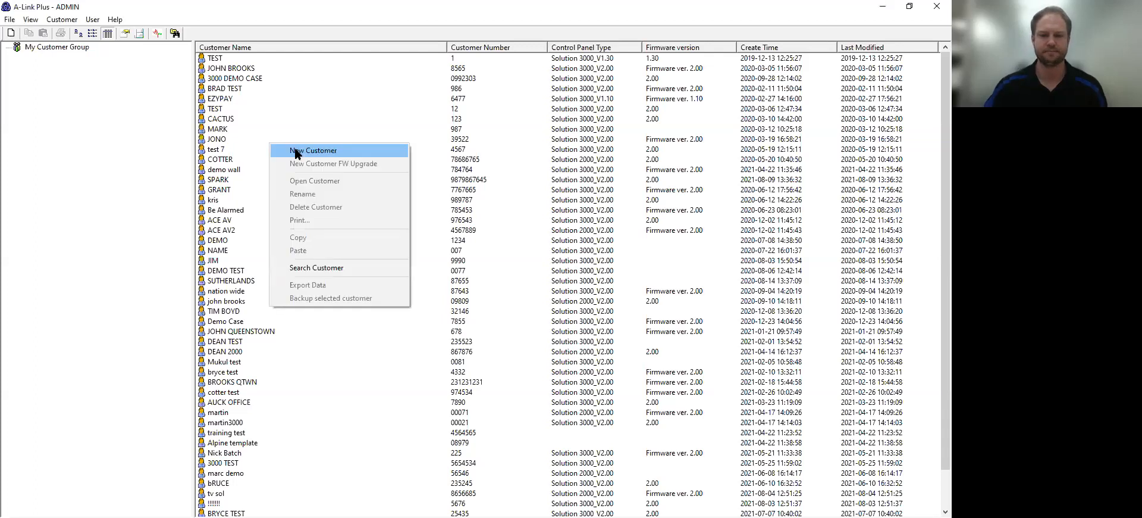
pyautogui.press('Return')
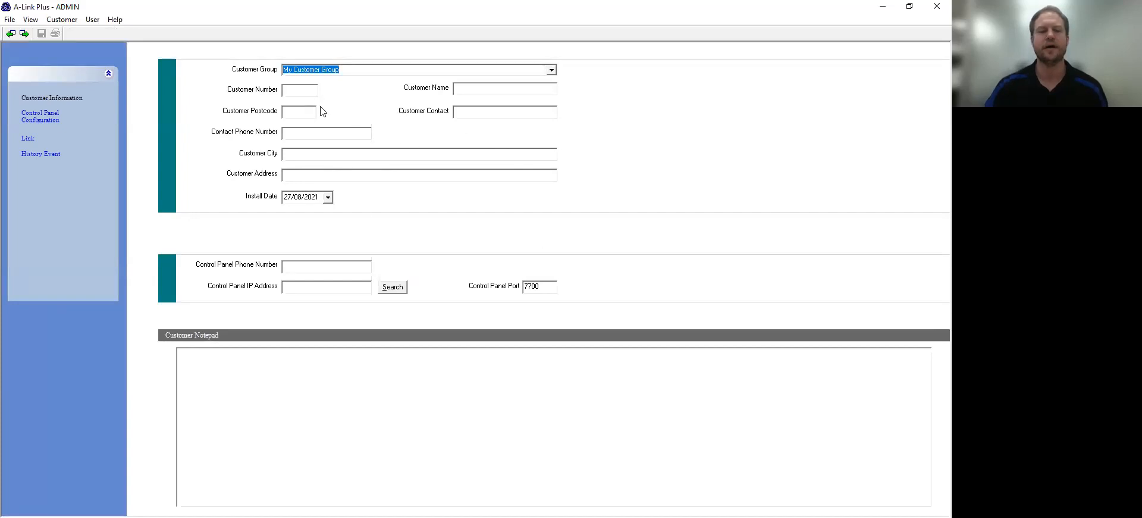
pyautogui.click(298, 90)
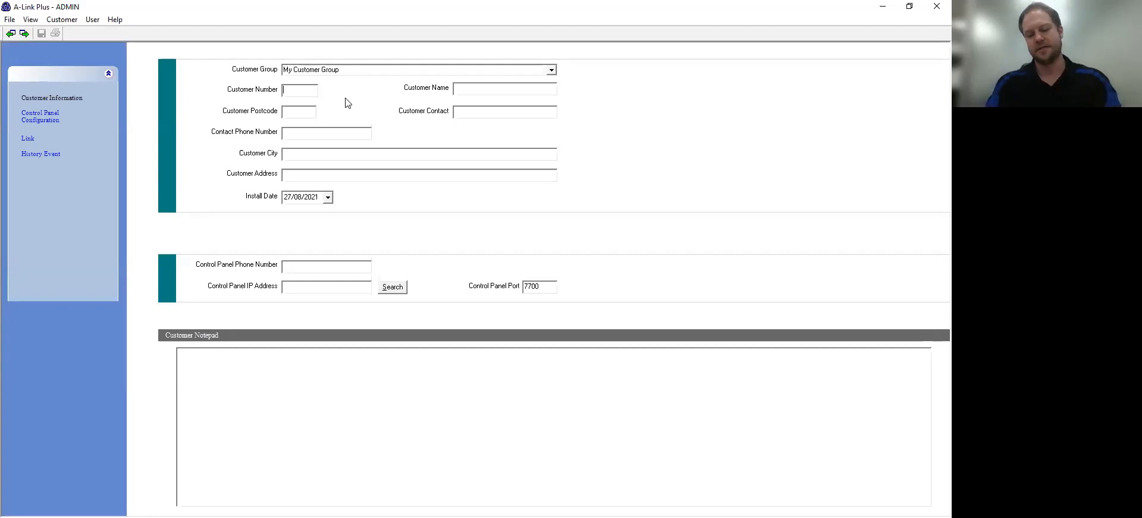
# Step: Fill in the new customer's number and name, then go to Control Panel Configuration
pyautogui.write('95959')
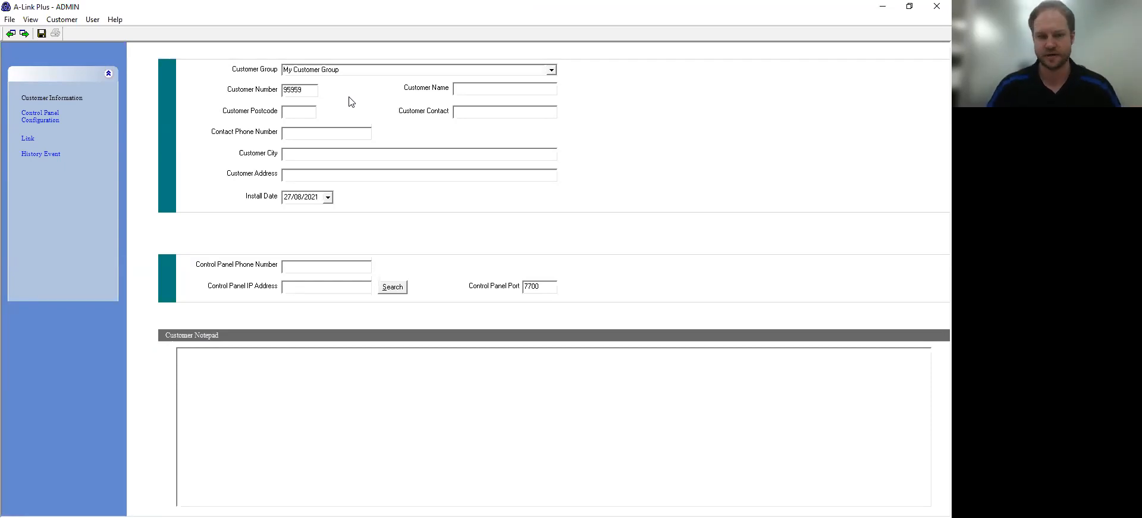
pyautogui.click(503, 89)
pyautogui.write('bRENTY')
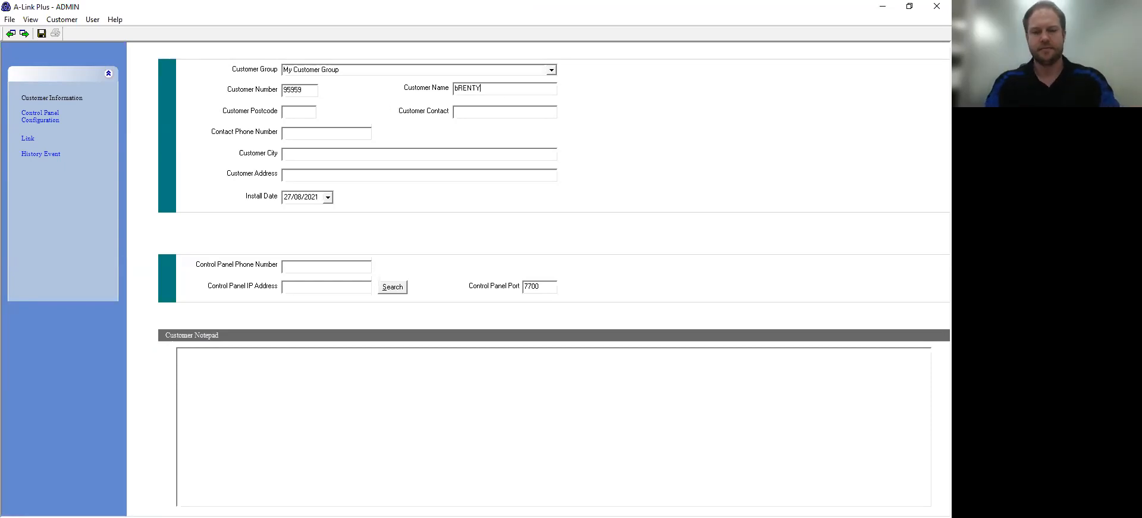
pyautogui.press('BackSpace')
pyautogui.press('BackSpace')
pyautogui.press('BackSpace')
pyautogui.press('BackSpace')
pyautogui.press('BackSpace')
pyautogui.press('BackSpace')
pyautogui.write('Brent test')
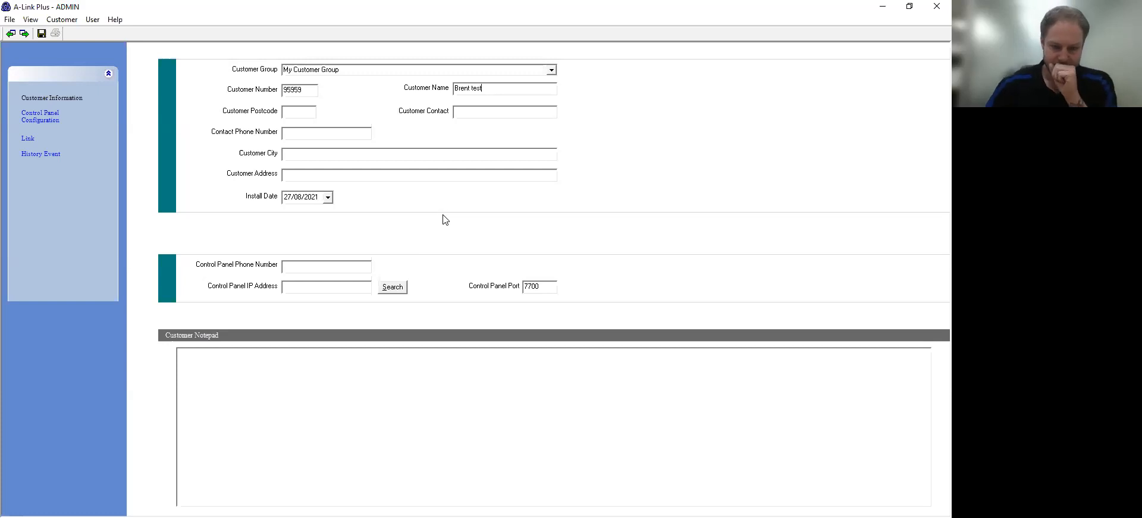
pyautogui.click(40, 116)
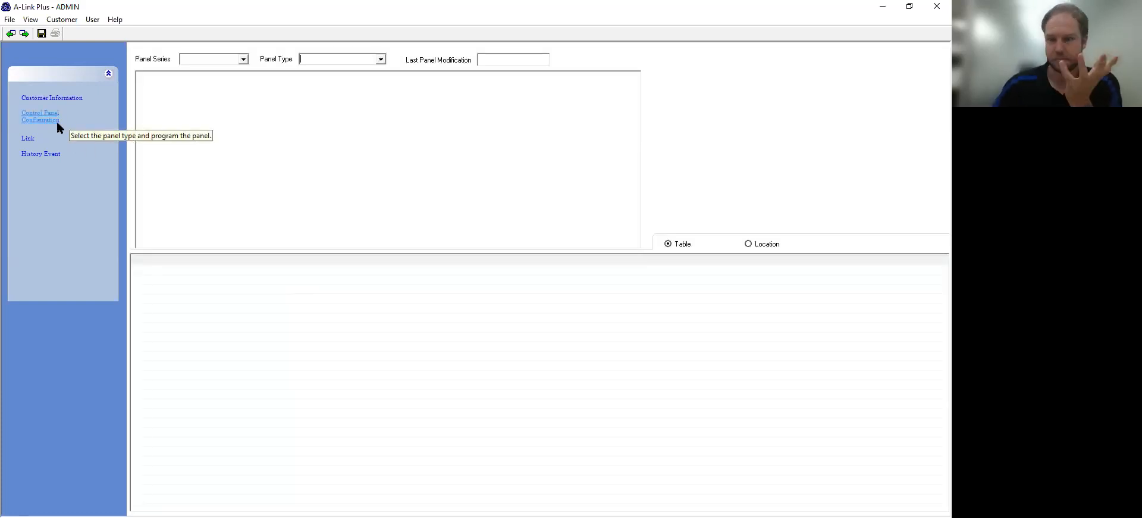
# Step: Set the panel to One Solution series and Solution 3000_V2.00 type, and save
pyautogui.click(244, 59)
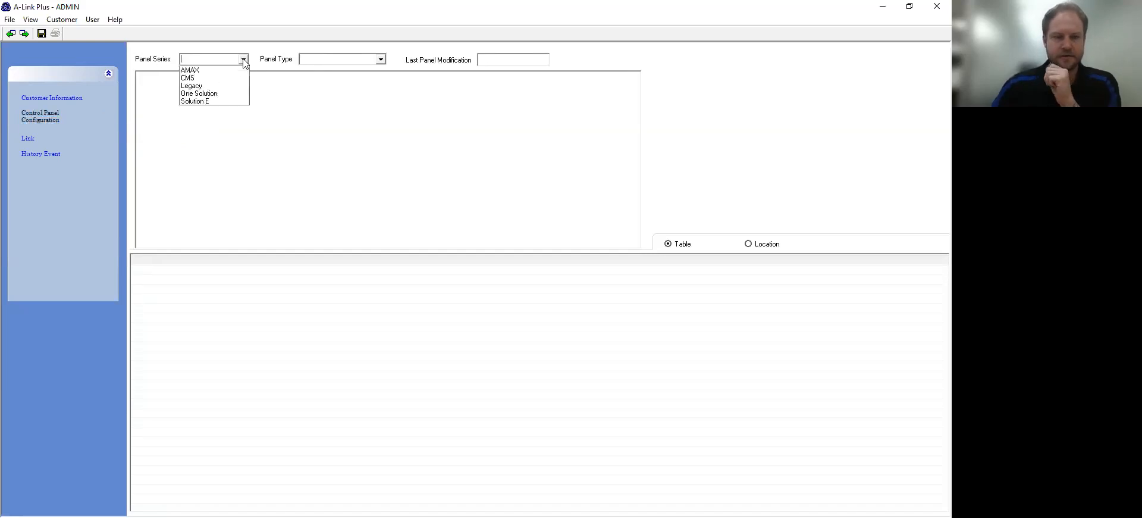
pyautogui.click(219, 95)
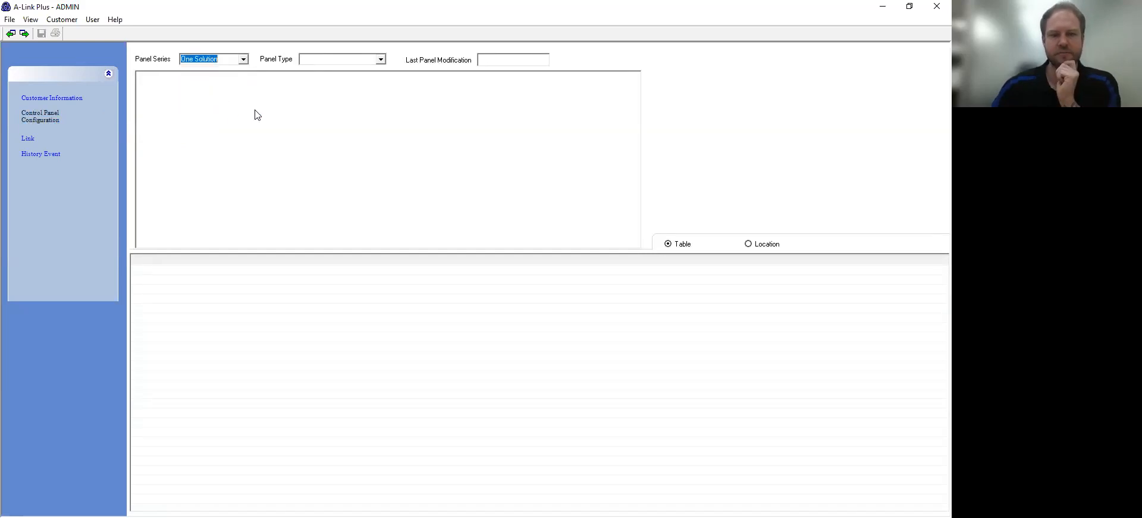
pyautogui.click(381, 59)
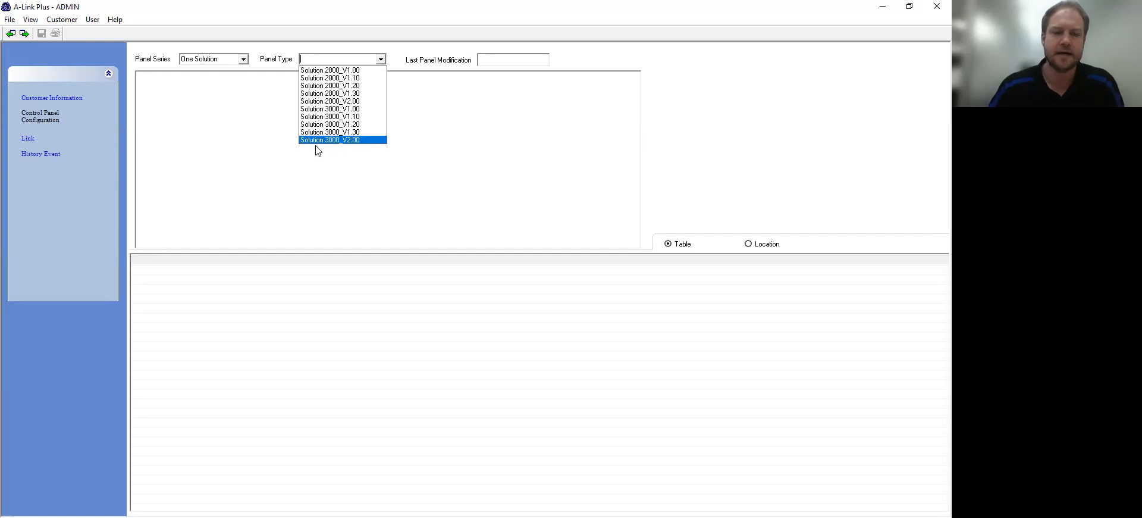
pyautogui.click(348, 139)
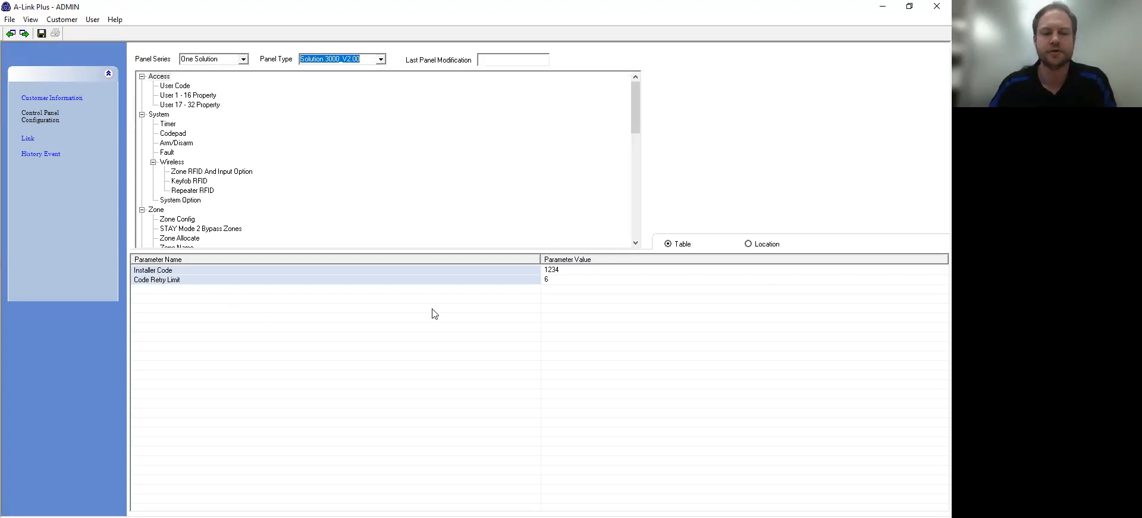
pyautogui.click(564, 272)
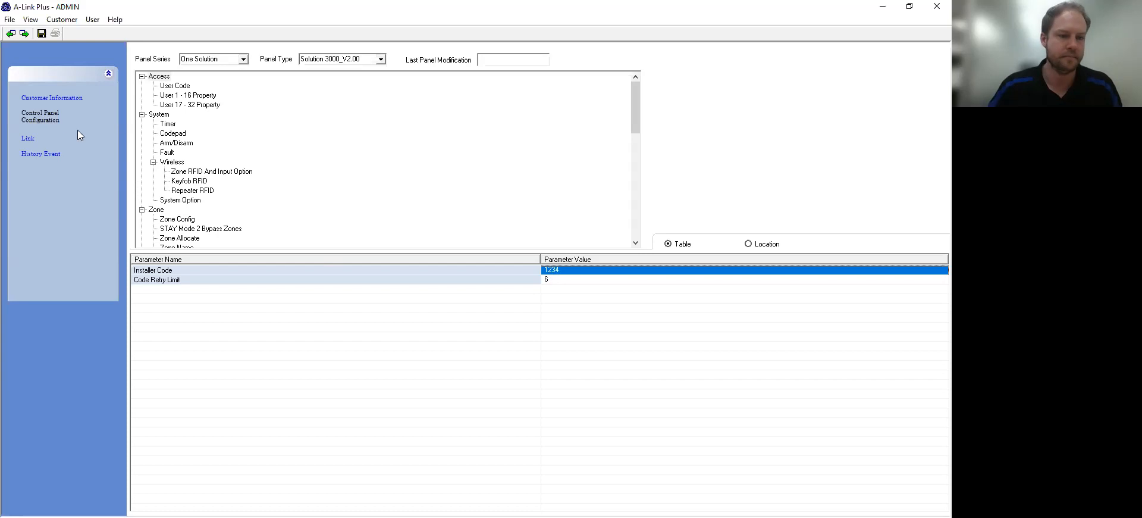
pyautogui.click(41, 34)
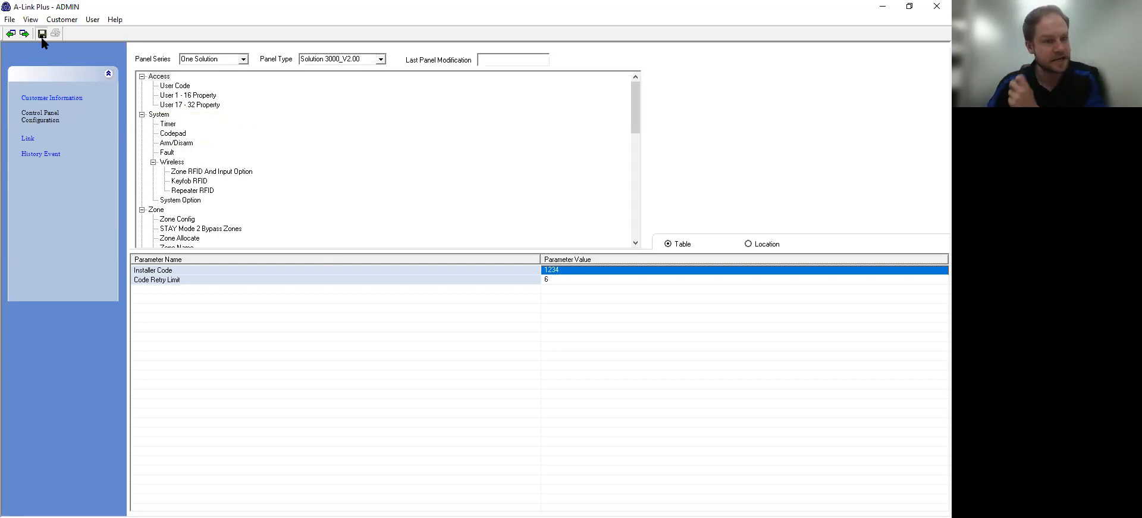
pyautogui.click(33, 98)
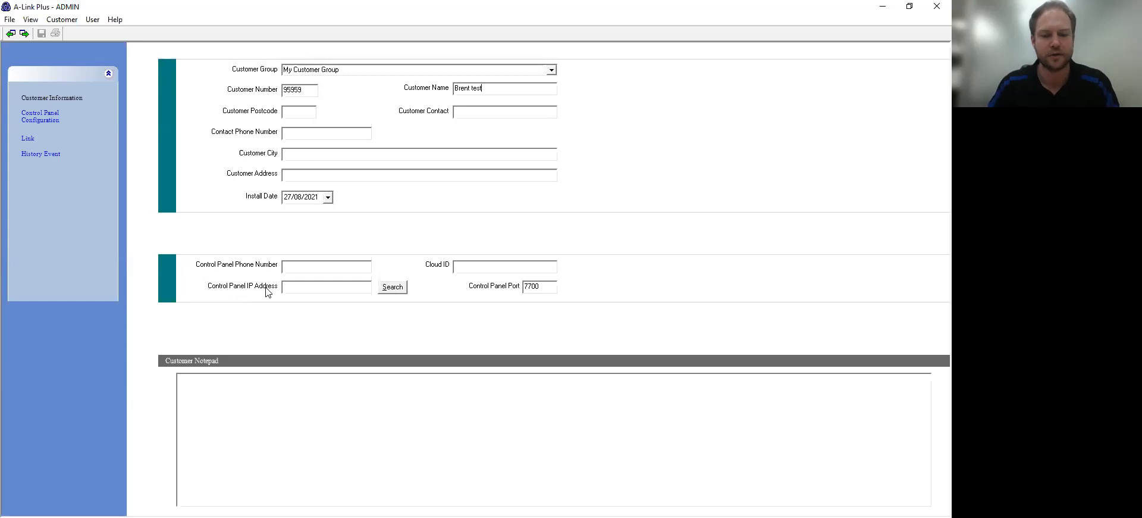
# Step: Enter the panel's Cloud ID in the customer record and save it
pyautogui.click(390, 288)
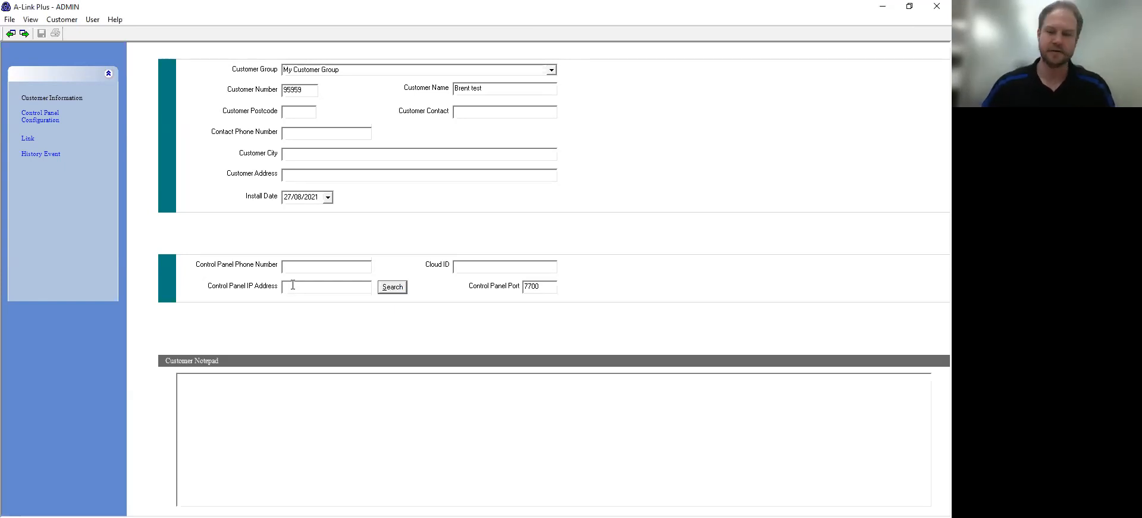
pyautogui.click(518, 270)
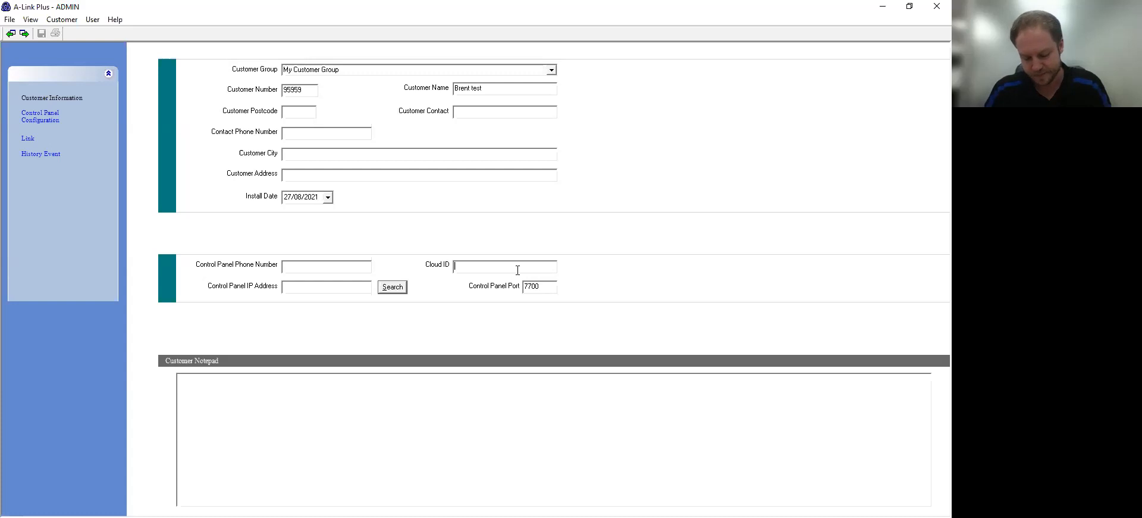
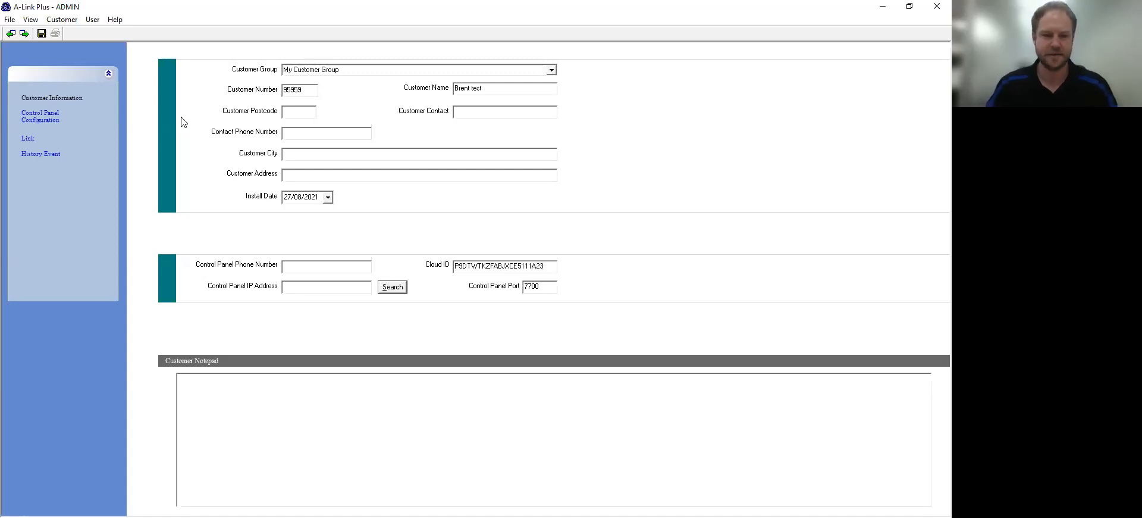
pyautogui.click(41, 34)
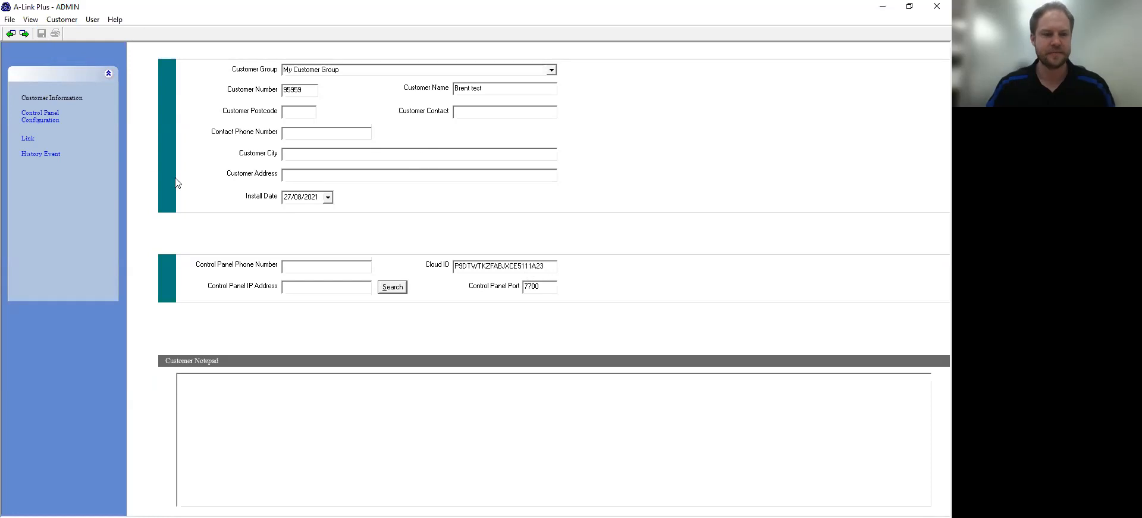
pyautogui.click(30, 139)
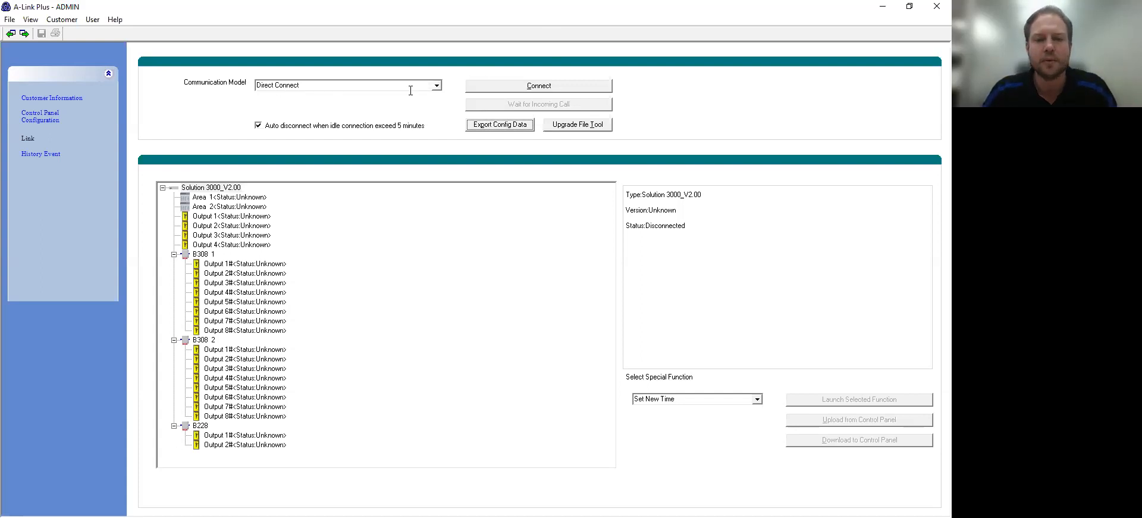
# Step: Link to the panel over Network Connect (Cloud) and accept receiving the panel's data
pyautogui.click(437, 87)
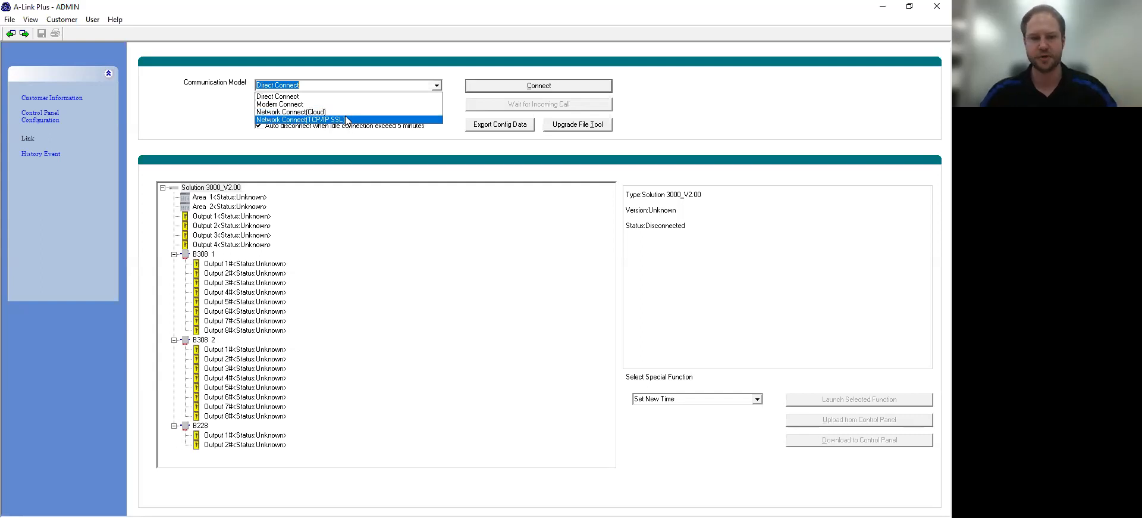
pyautogui.click(291, 111)
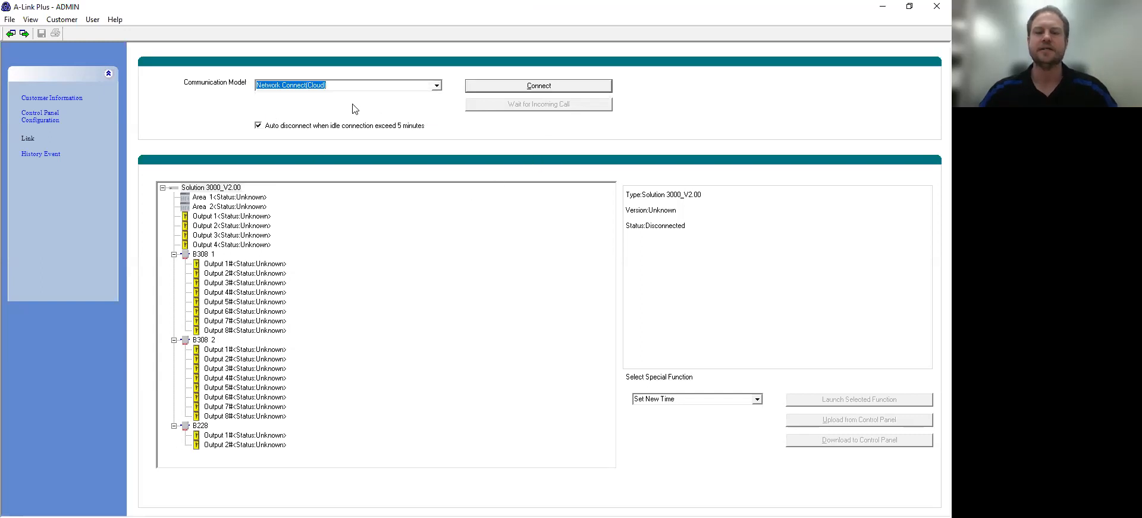
pyautogui.click(498, 88)
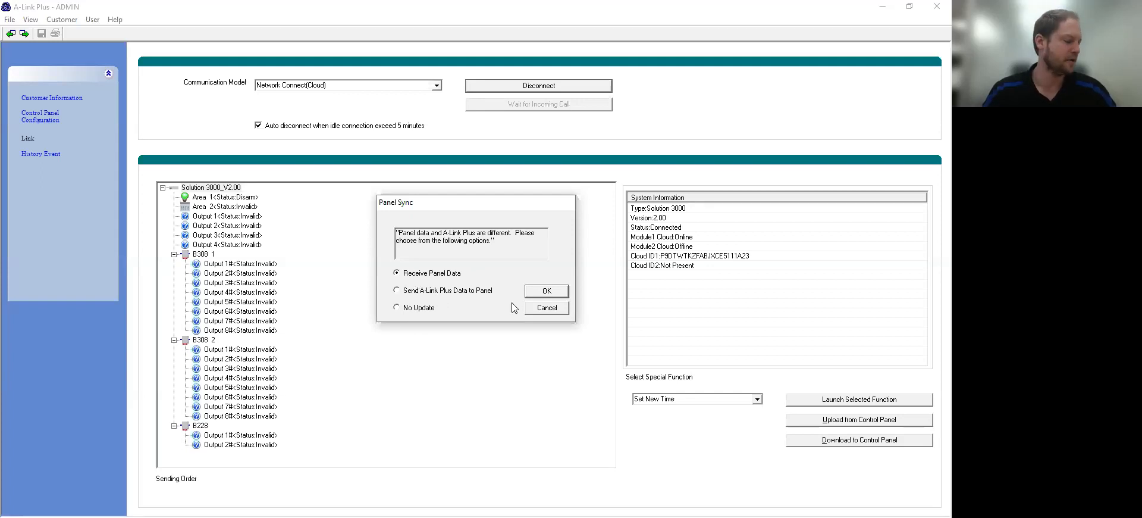
pyautogui.click(544, 293)
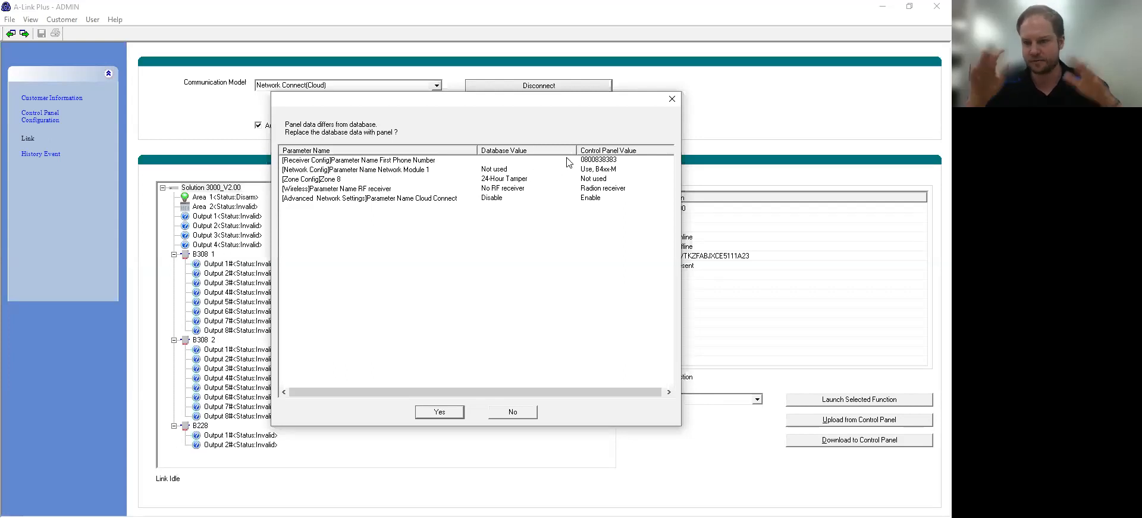
# Step: Replace the differing database values with the panel's data and save the record
pyautogui.click(440, 411)
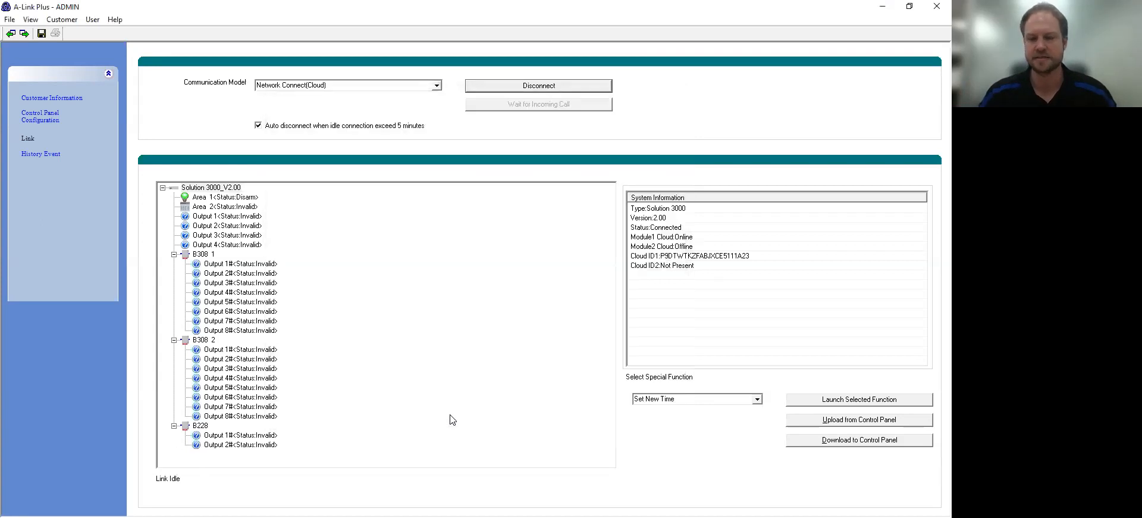
pyautogui.click(43, 34)
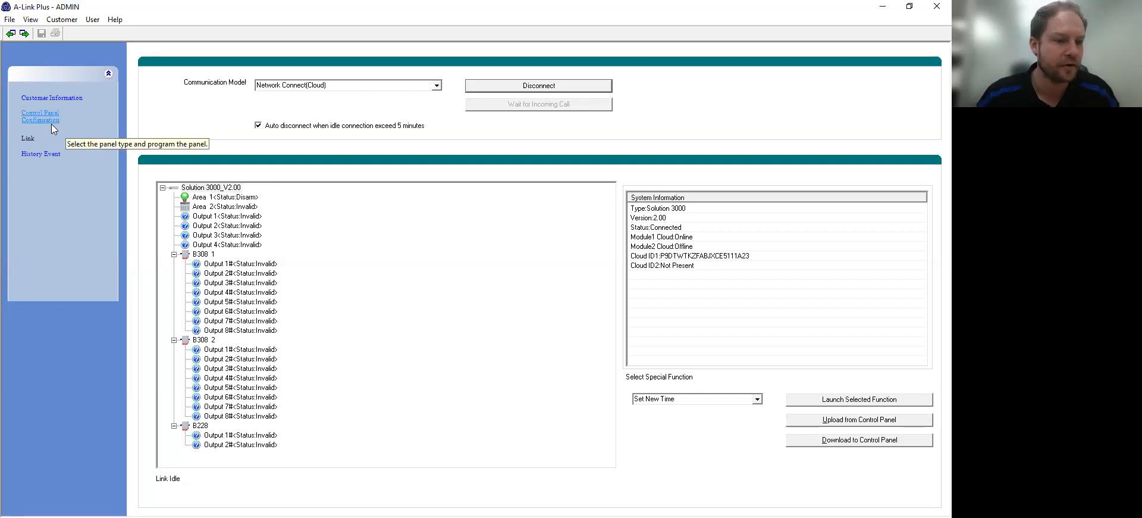
pyautogui.click(52, 122)
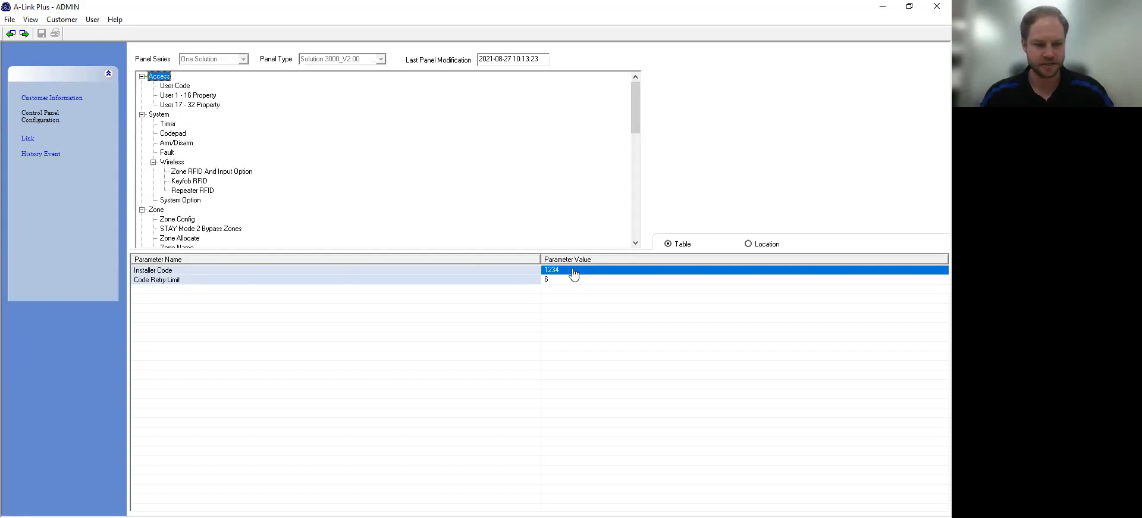
# Step: Enter new access codes for users 2 and 3 in the User Code table, then view User 1 - 16 Property
pyautogui.moveTo(636, 108)
pyautogui.mouseDown()
pyautogui.moveTo(643, 219)
pyautogui.moveTo(644, 95)
pyautogui.mouseUp()
pyautogui.click(179, 86)
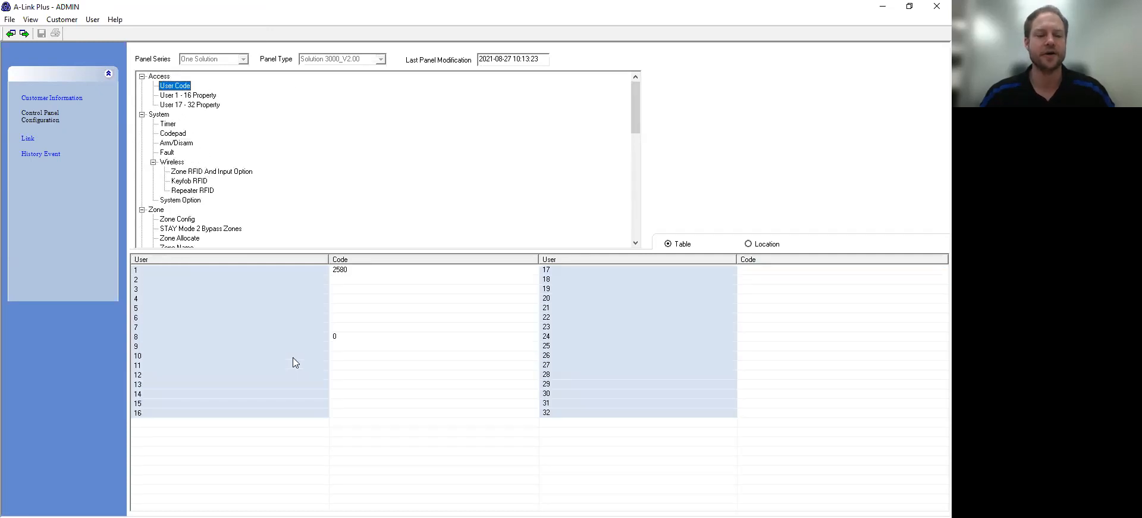
pyautogui.click(360, 280)
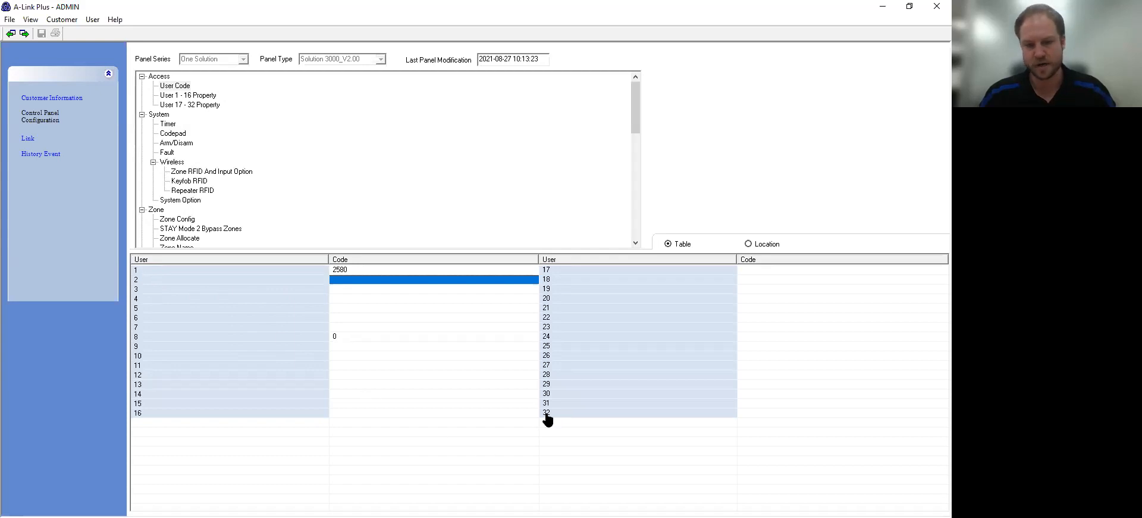
pyautogui.doubleClick(345, 280)
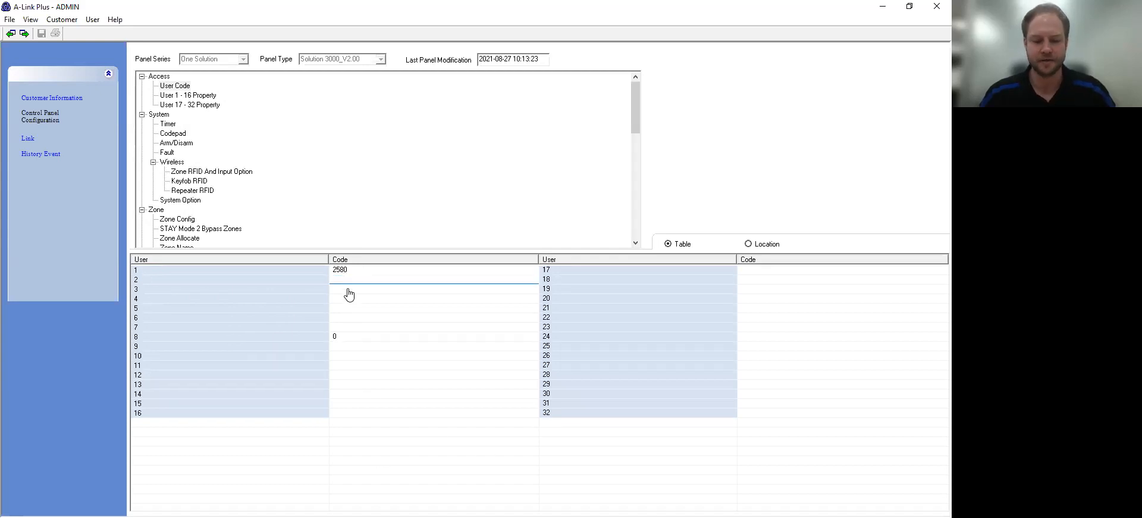
pyautogui.click(350, 300)
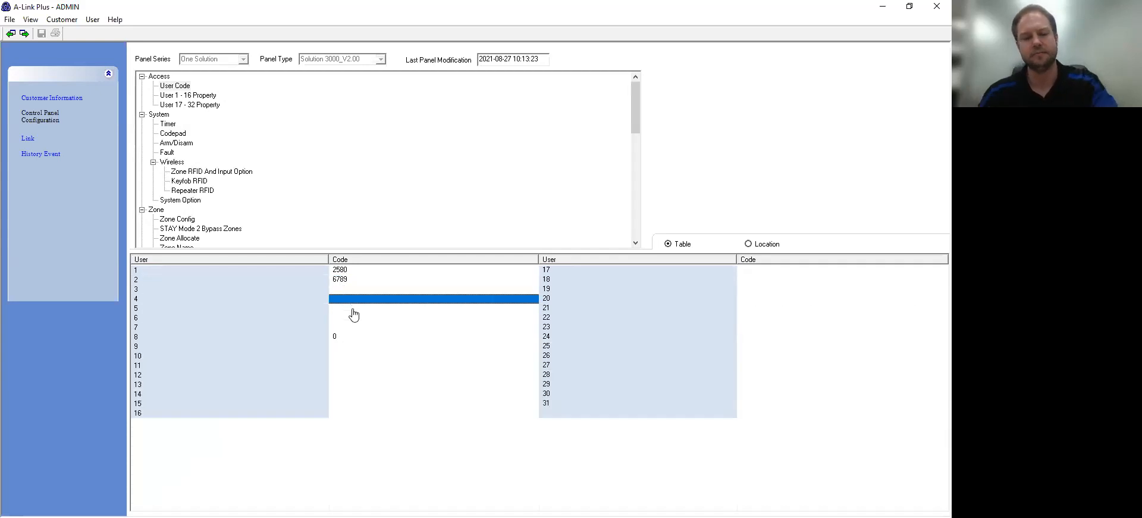
pyautogui.doubleClick(345, 290)
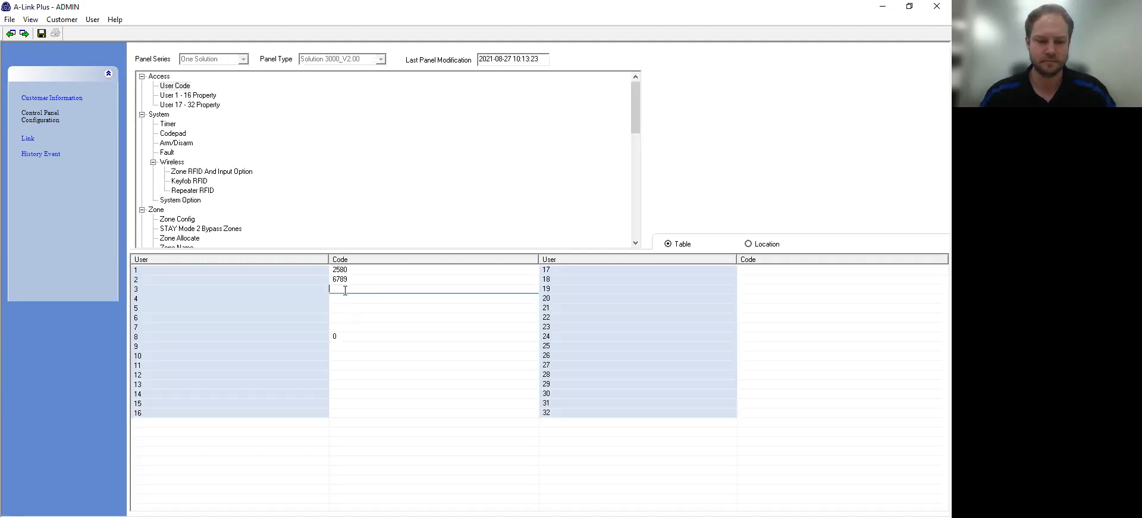
pyautogui.click(351, 308)
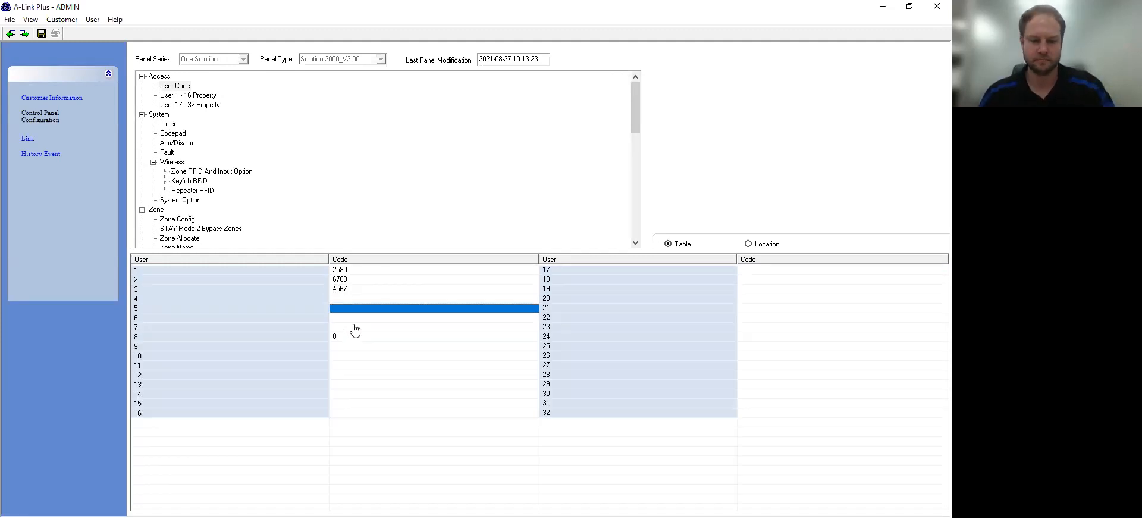
pyautogui.click(352, 339)
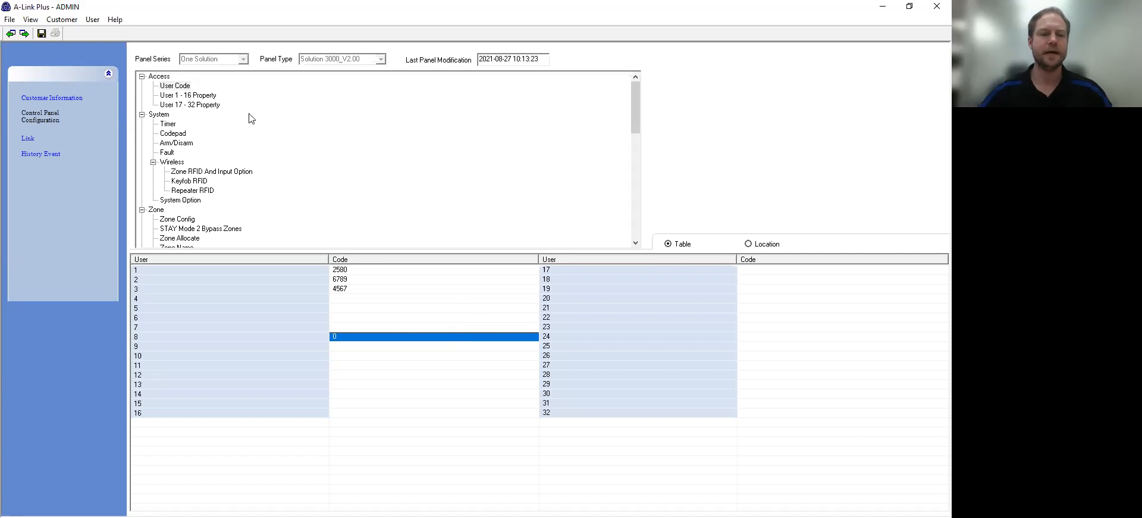
pyautogui.click(213, 97)
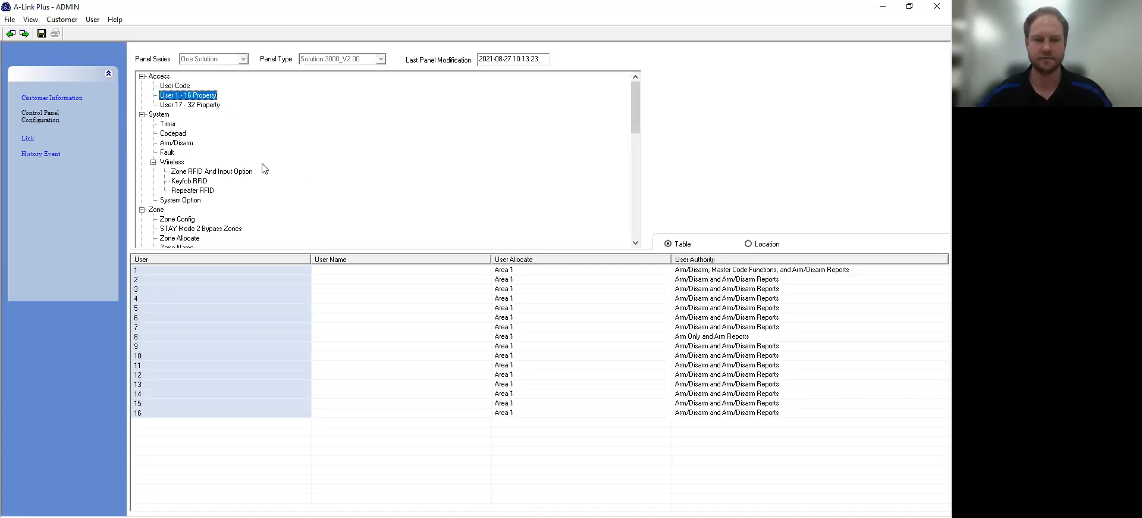
# Step: Enter a name for user 1, keep them allocated to Area 1, and display the system Timer settings
pyautogui.click(353, 272)
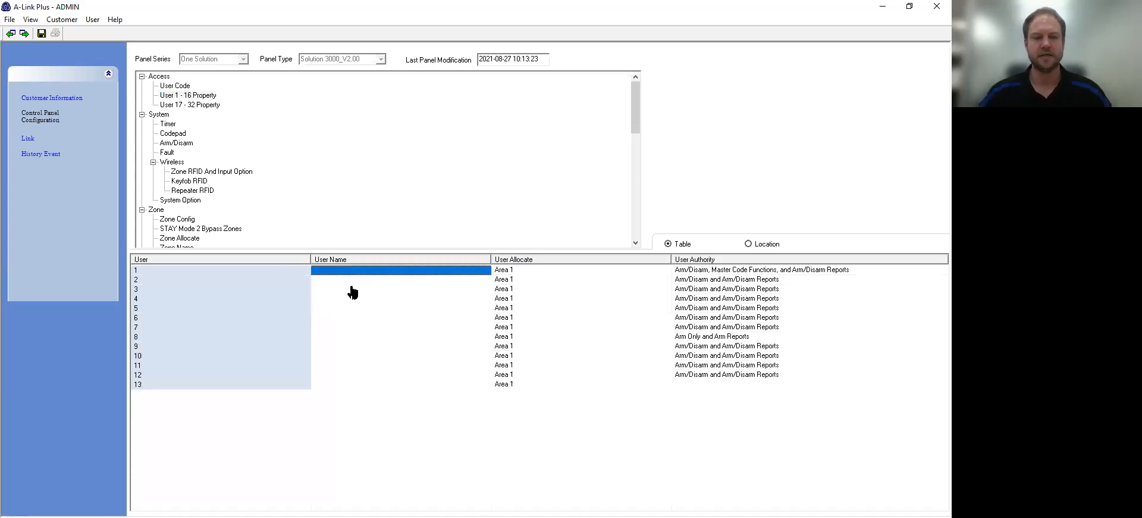
pyautogui.write('Brent')
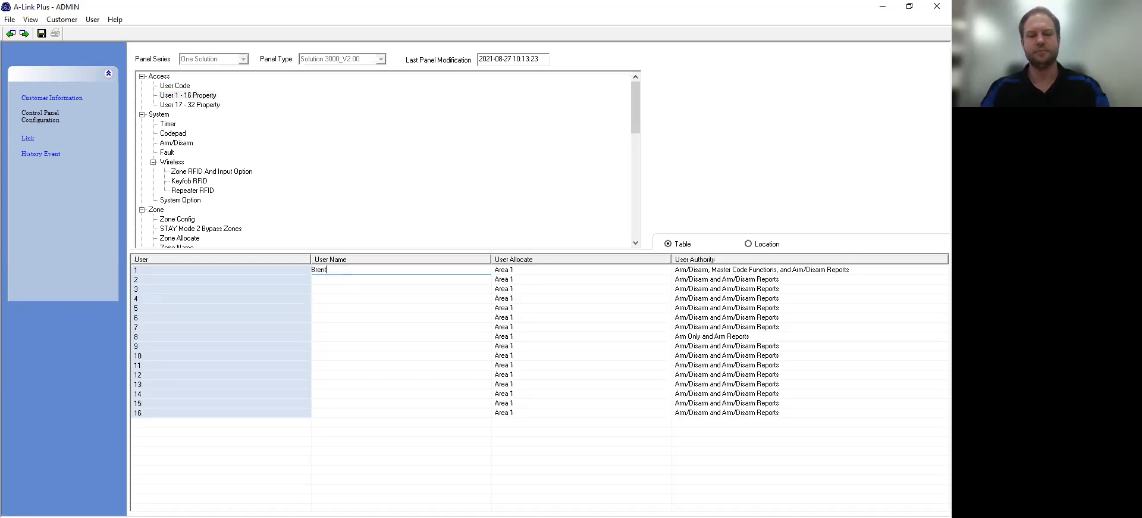
pyautogui.press('Return')
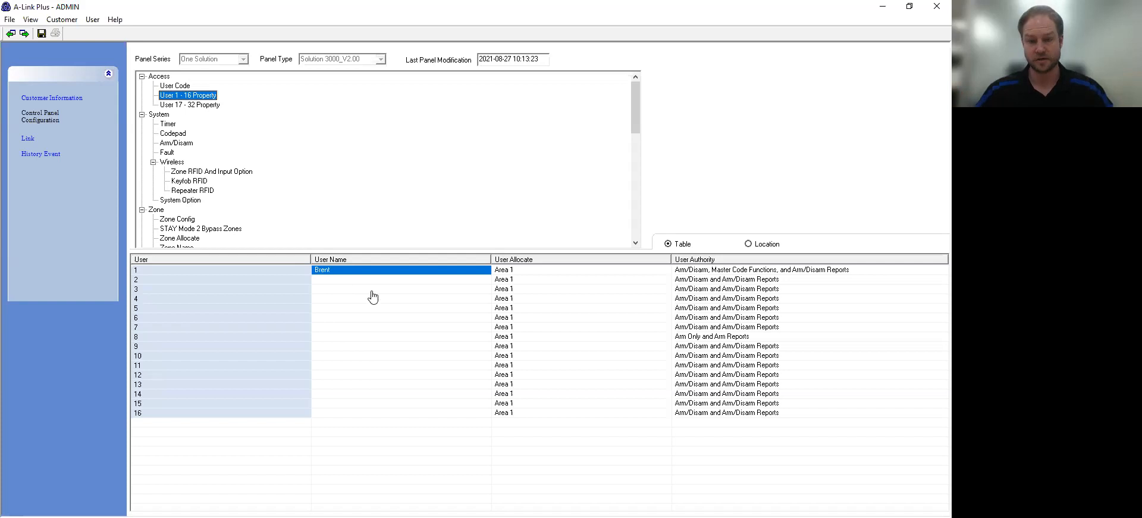
pyautogui.click(507, 272)
pyautogui.click(518, 272)
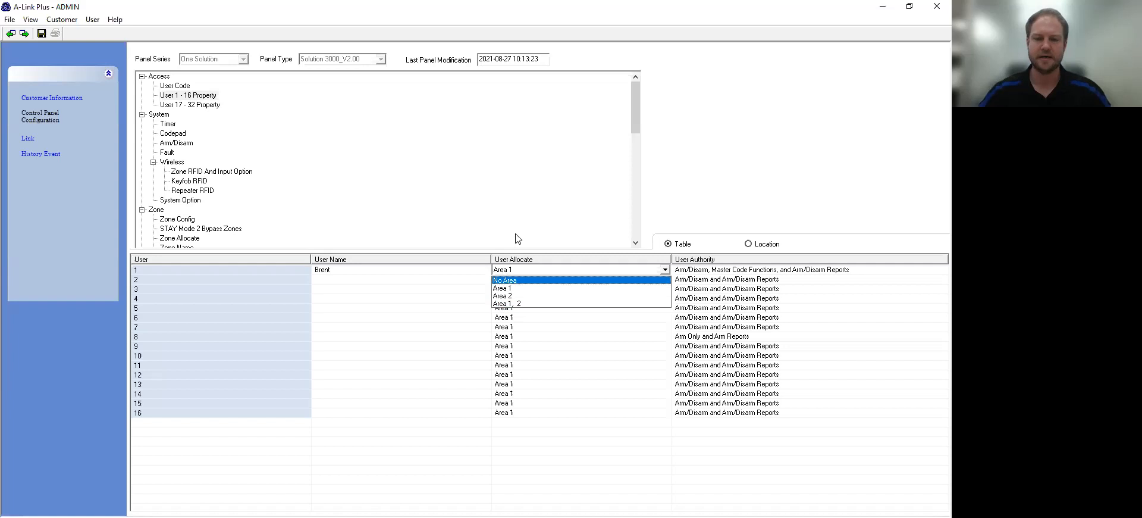
pyautogui.click(706, 216)
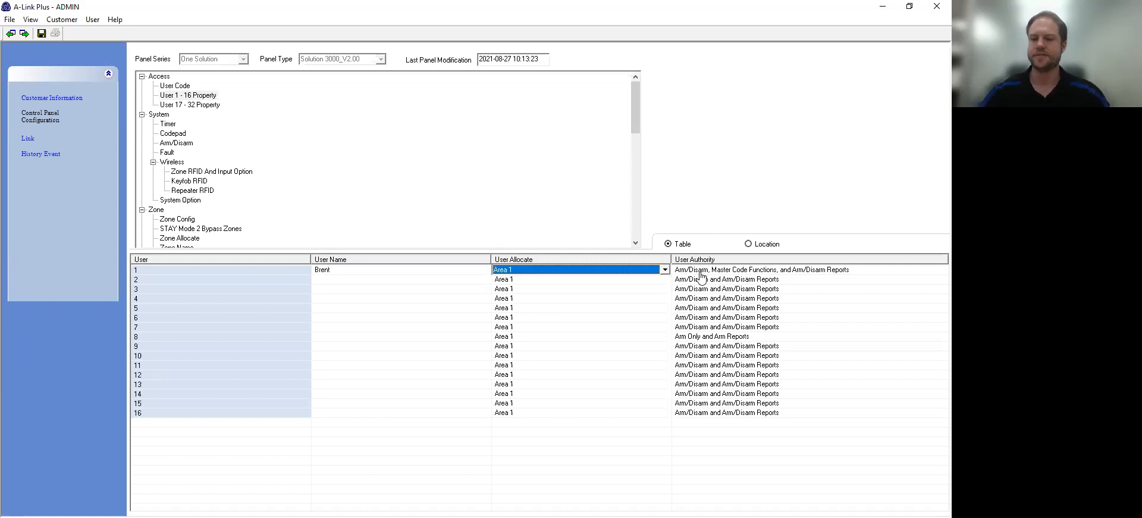
pyautogui.click(704, 272)
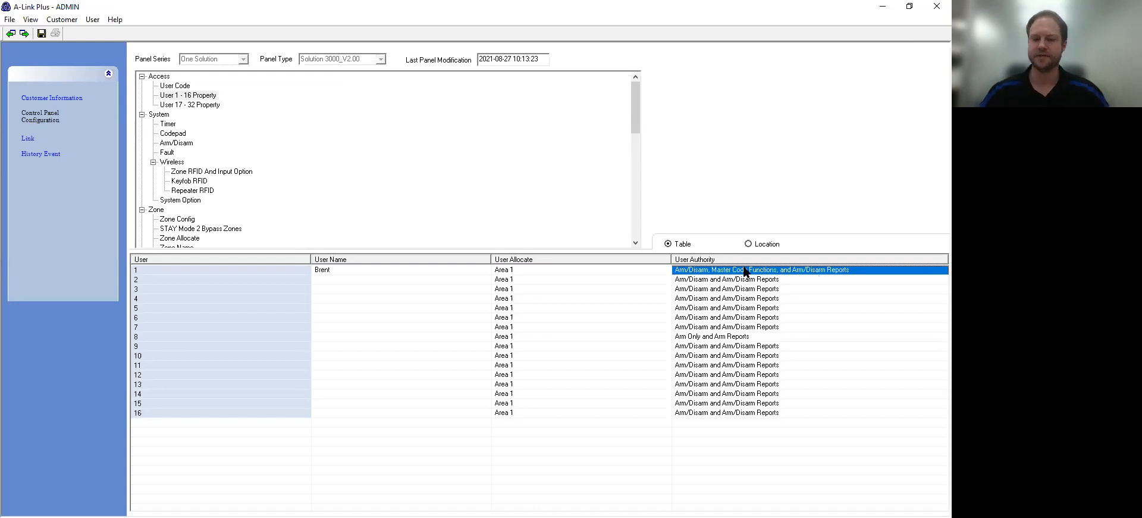
pyautogui.click(165, 124)
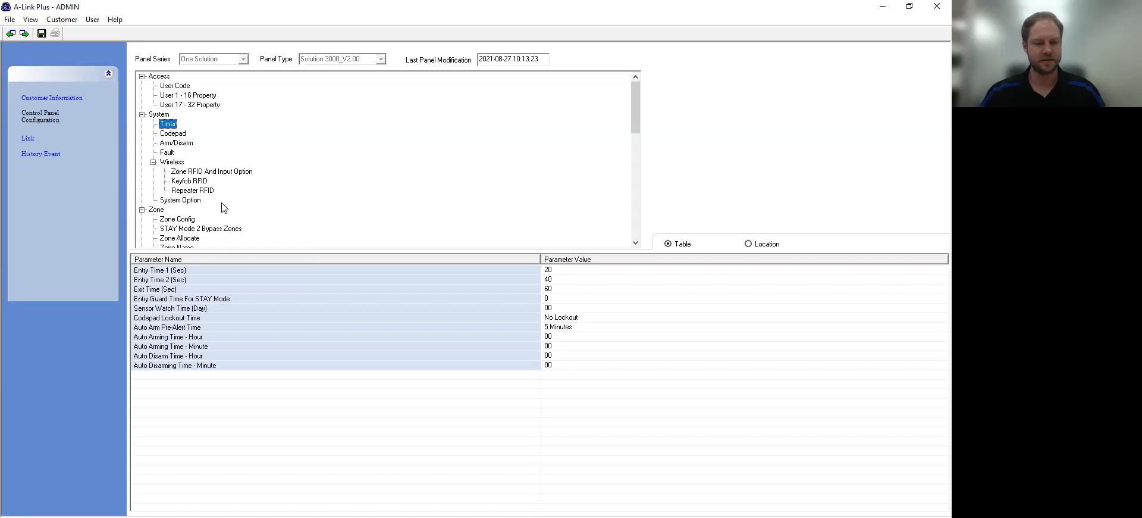
pyautogui.click(548, 270)
# Step: Change Entry Time 1 to 40 seconds
pyautogui.click(550, 270)
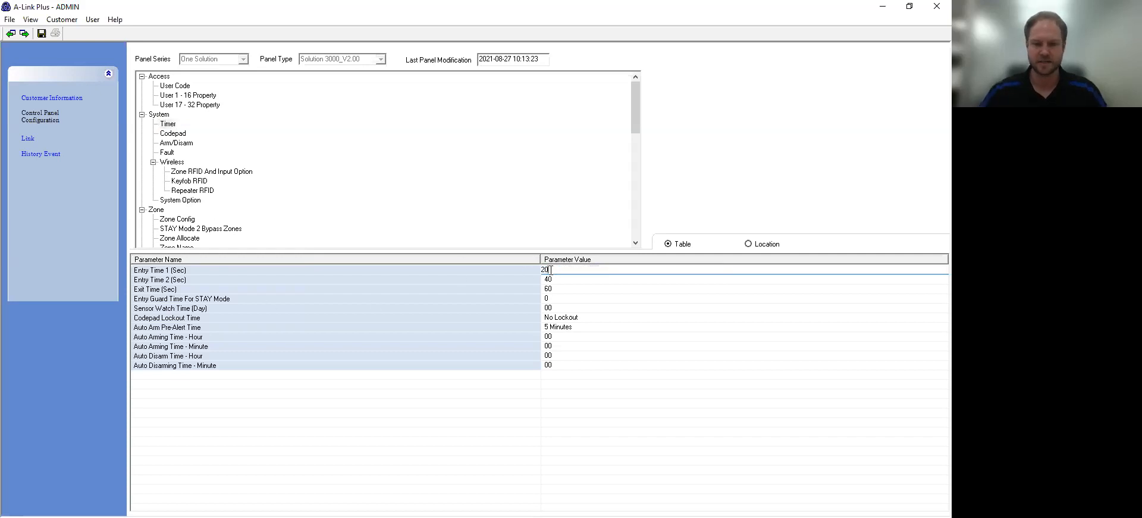
pyautogui.moveTo(550, 269); pyautogui.dragTo(499, 271)
pyautogui.write('40')
pyautogui.press('Return')
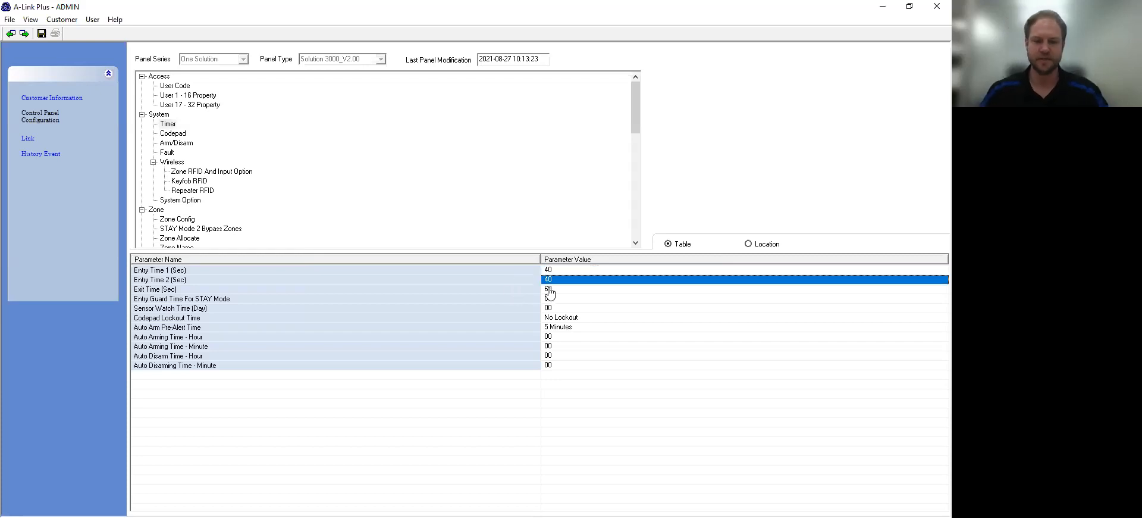
# Step: Browse Codepad and Wireless settings, keep the RF receiver as Radion receiver, and show Zone RFID And Input Option
pyautogui.click(173, 134)
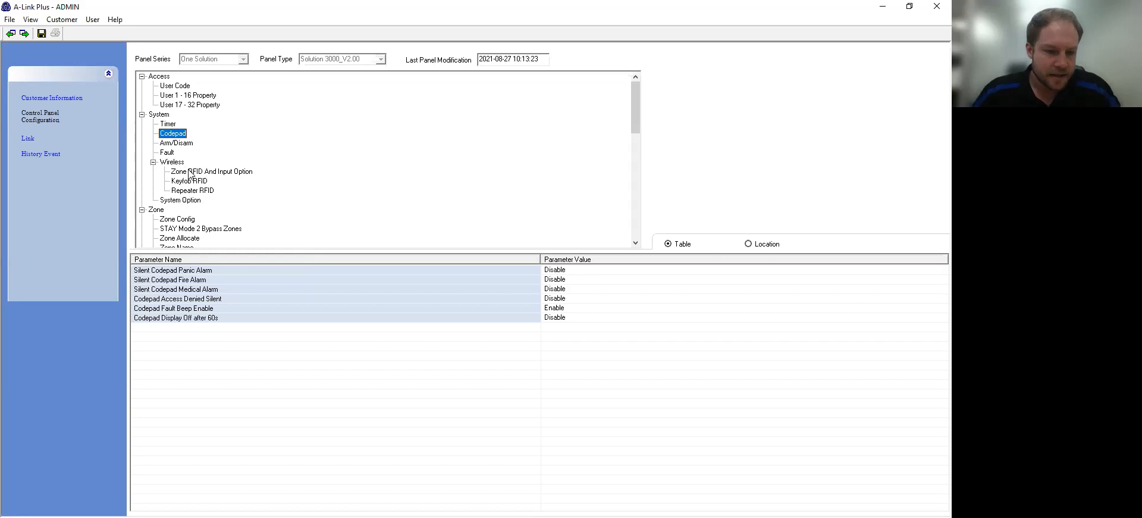
pyautogui.click(177, 164)
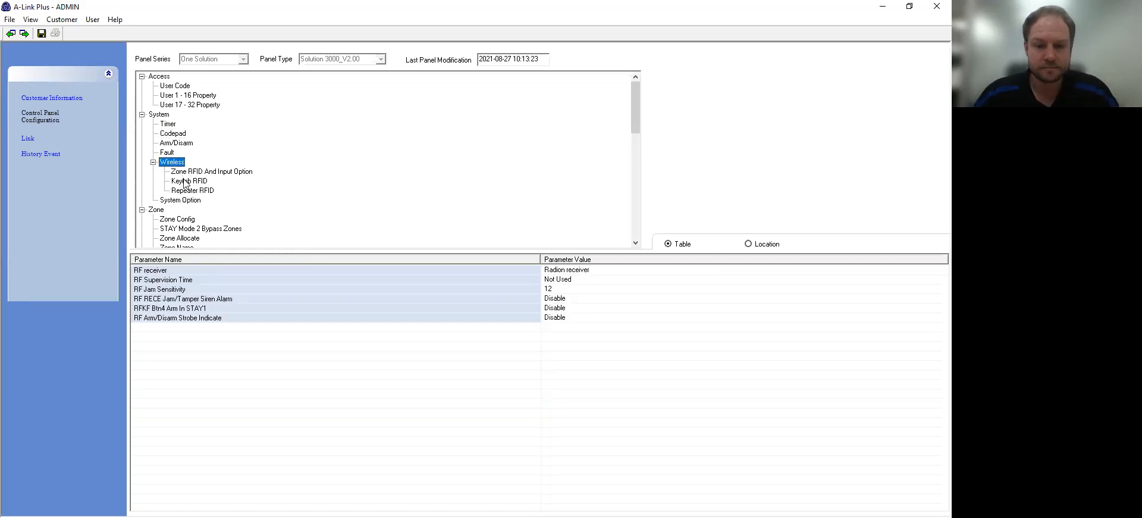
pyautogui.click(154, 280)
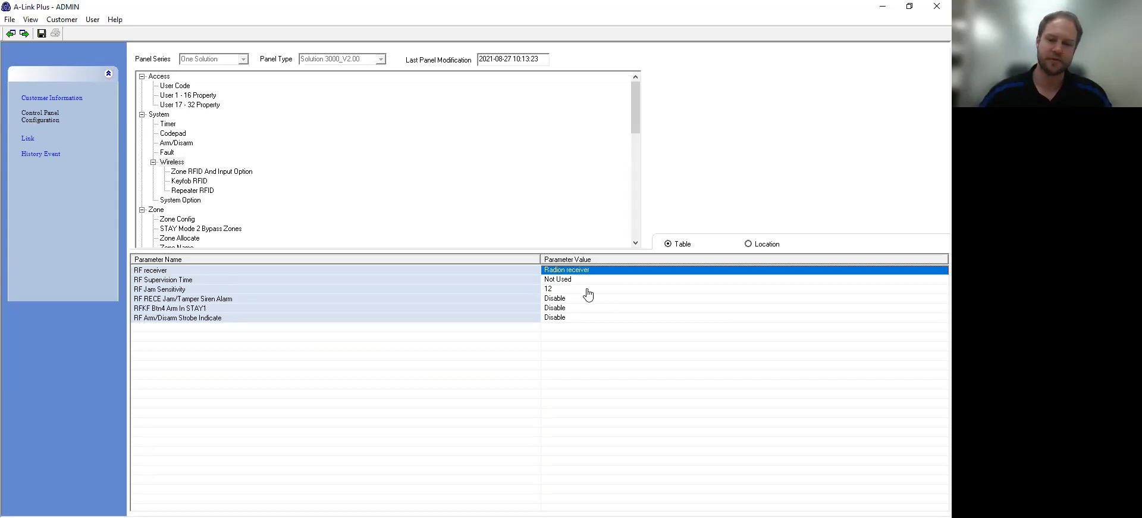
pyautogui.click(589, 271)
pyautogui.click(589, 272)
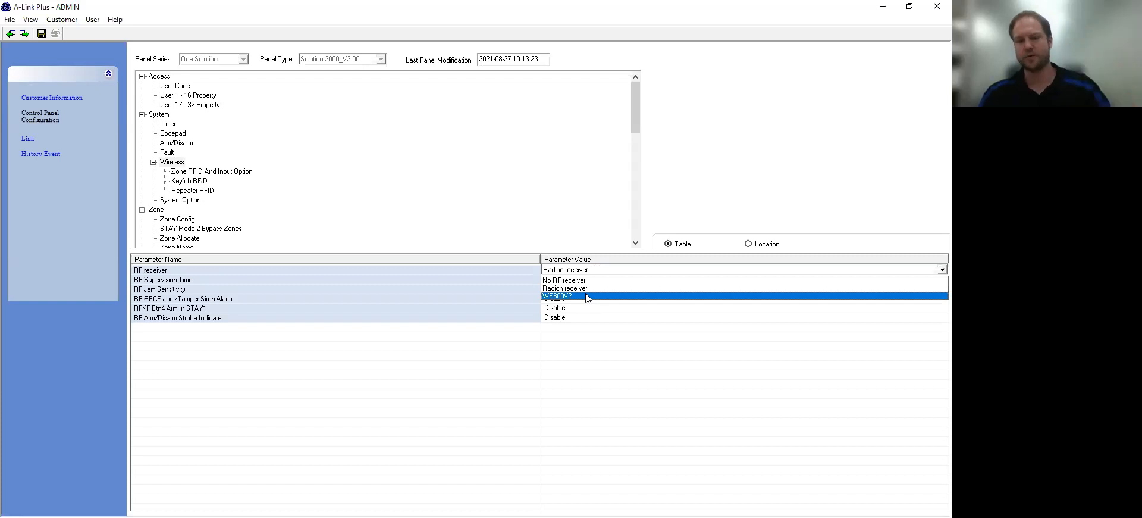
pyautogui.click(592, 288)
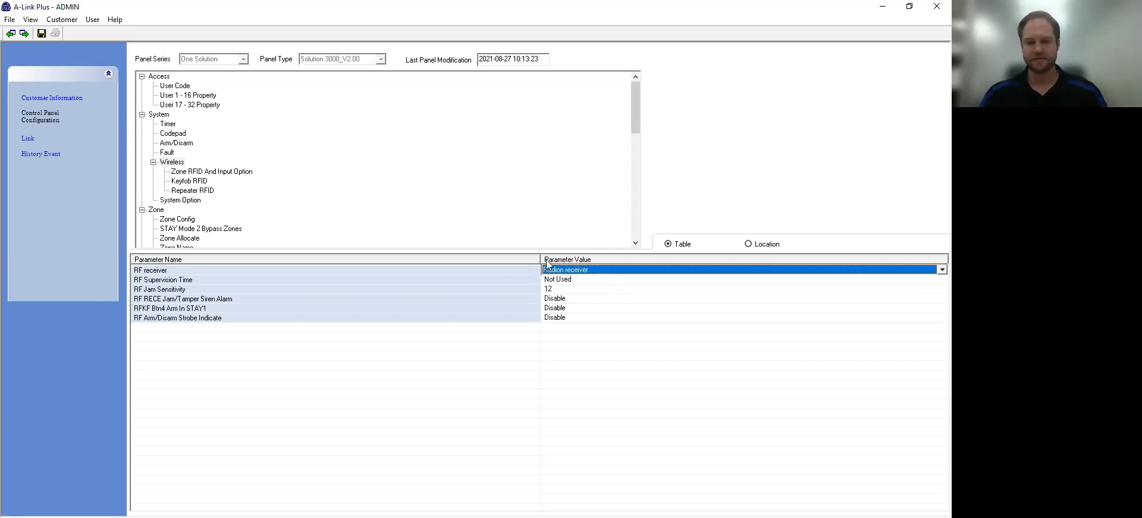
pyautogui.click(217, 174)
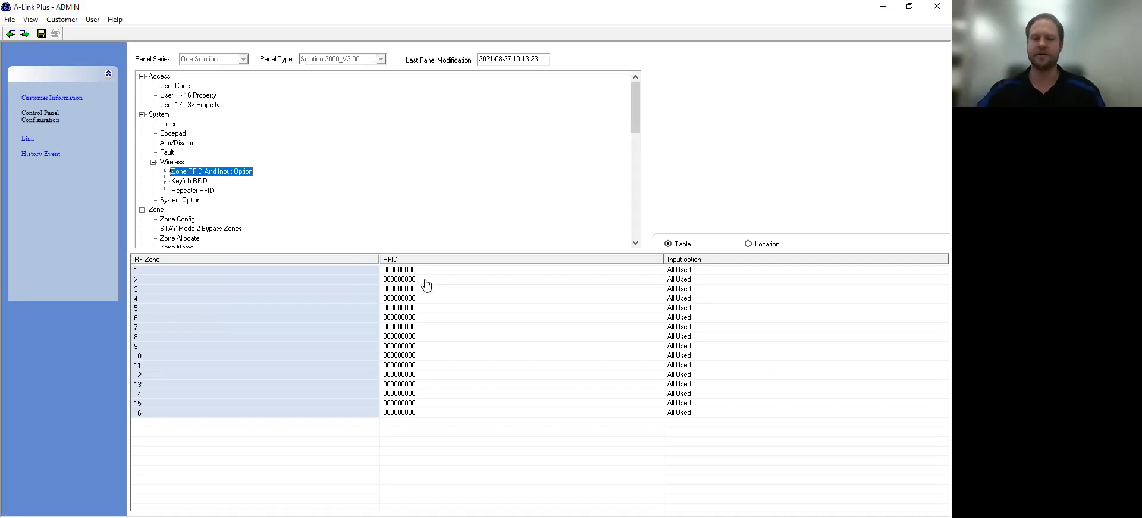
pyautogui.click(403, 280)
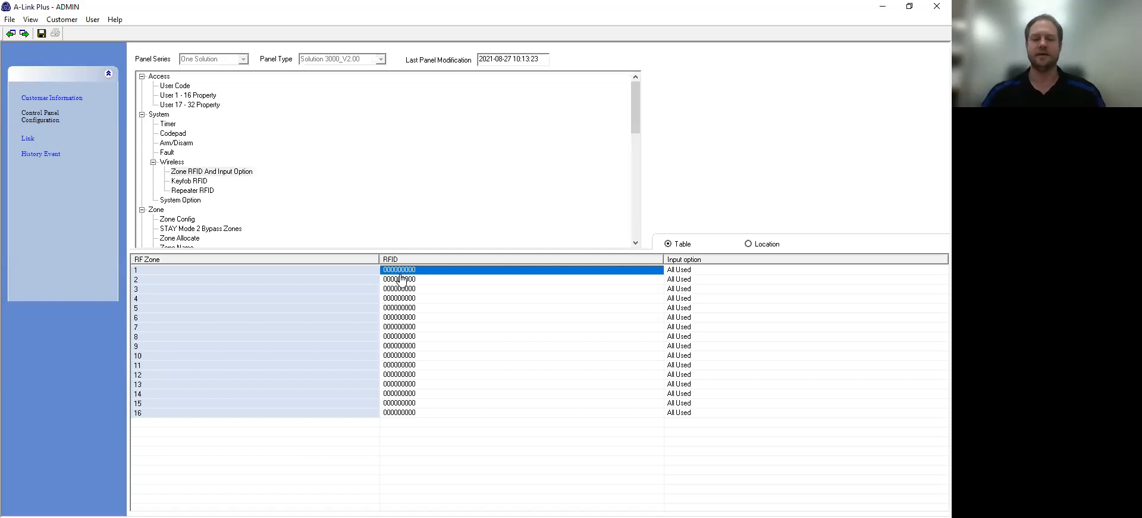
pyautogui.click(396, 270)
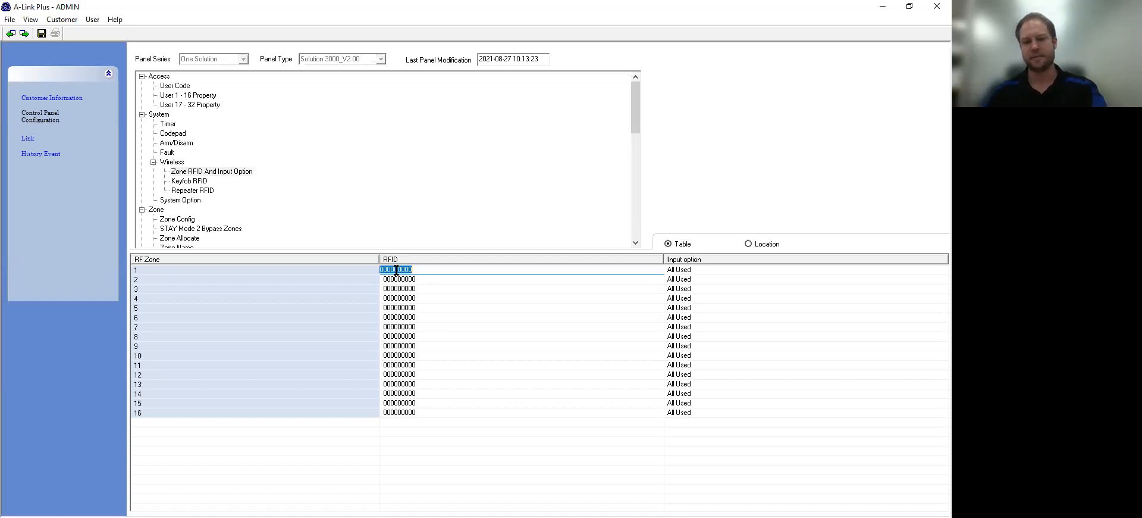
pyautogui.click(403, 288)
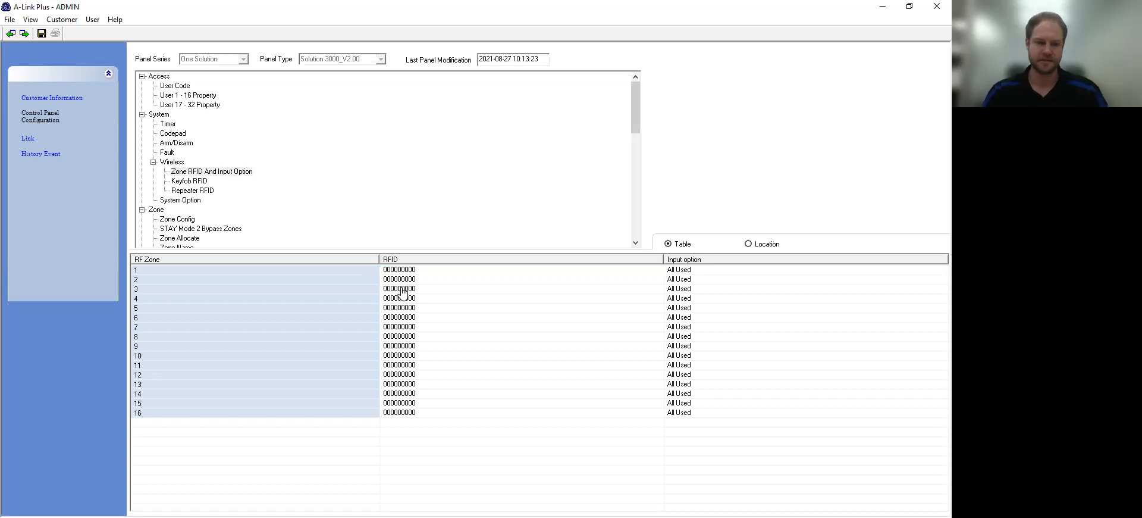
pyautogui.click(692, 272)
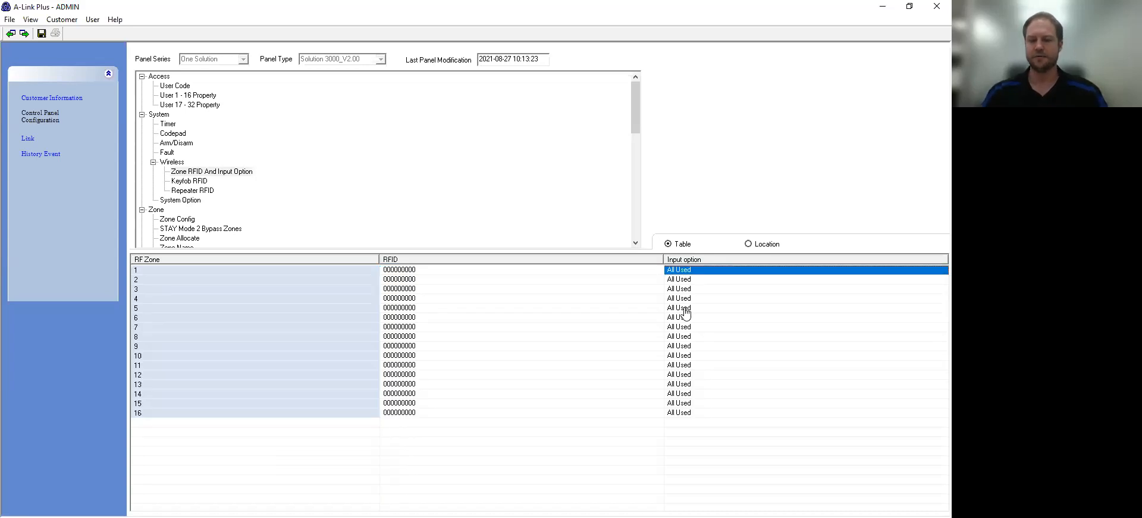
pyautogui.click(691, 274)
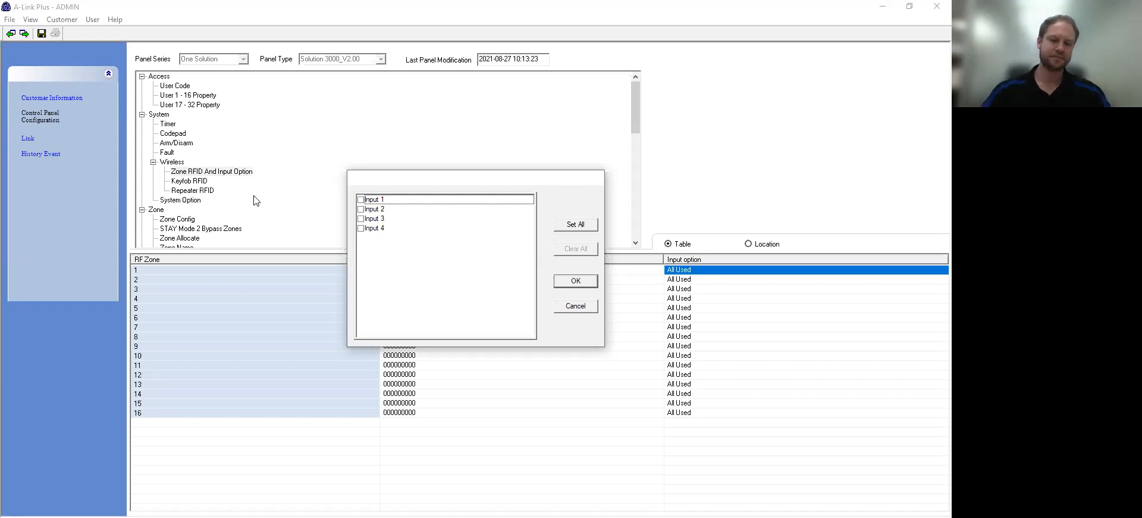
pyautogui.click(593, 304)
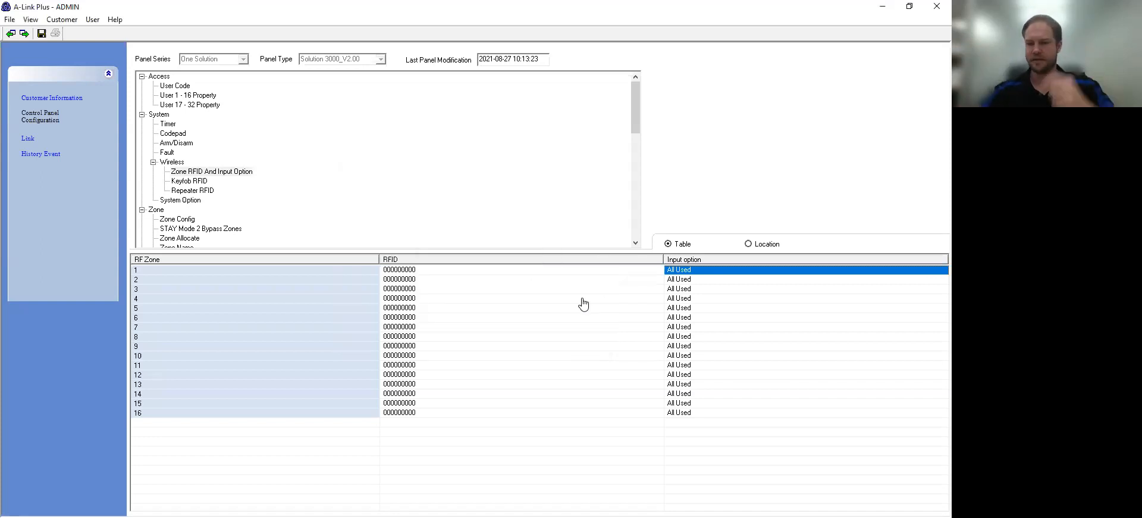
# Step: Check keyfob 1's ID in Keyfob RFID, then bring up the Zone Config table
pyautogui.click(194, 182)
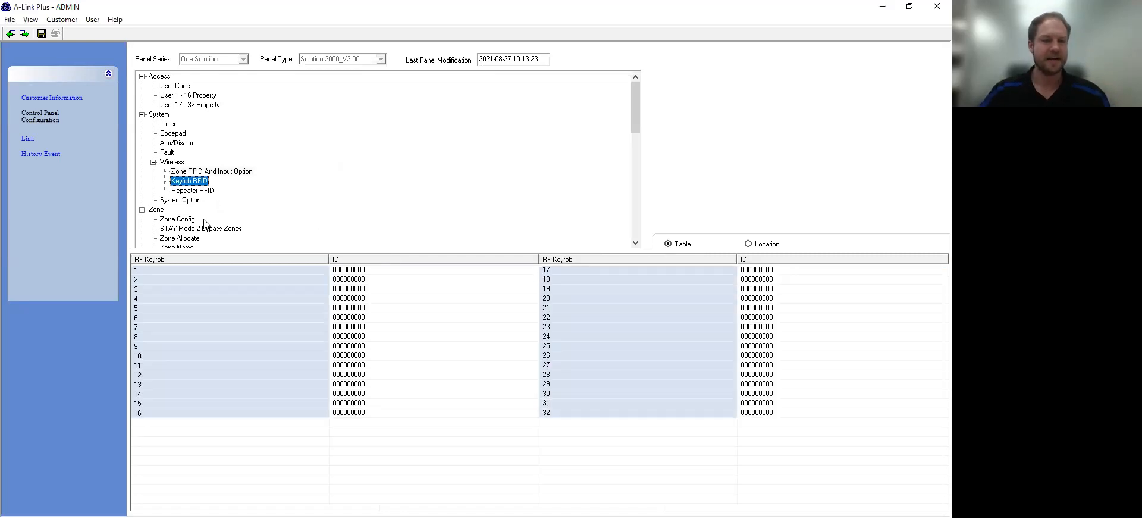
pyautogui.click(361, 270)
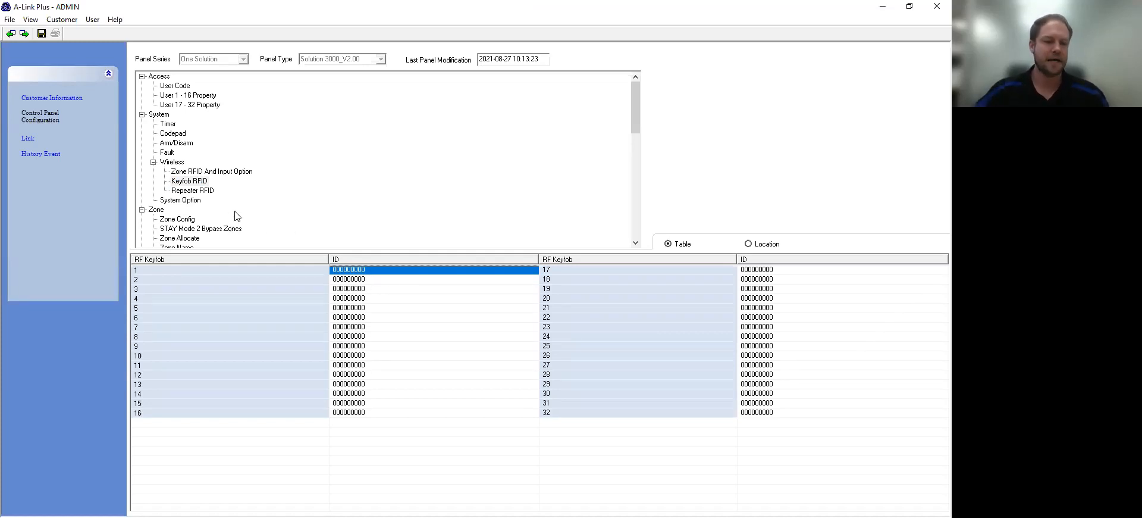
pyautogui.scroll(-1, 238, 215)
pyautogui.scroll(-1, 238, 216)
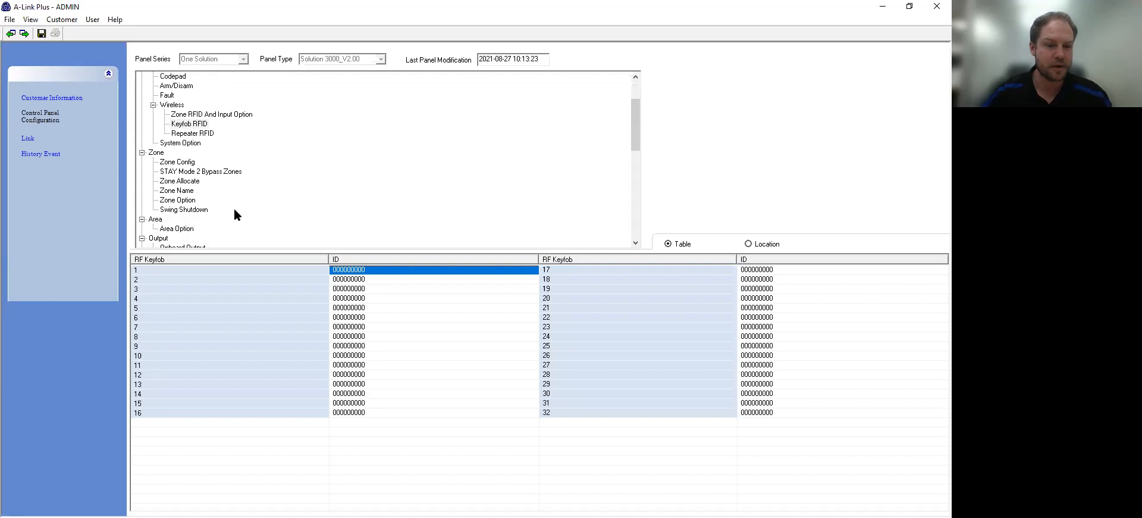
pyautogui.click(186, 164)
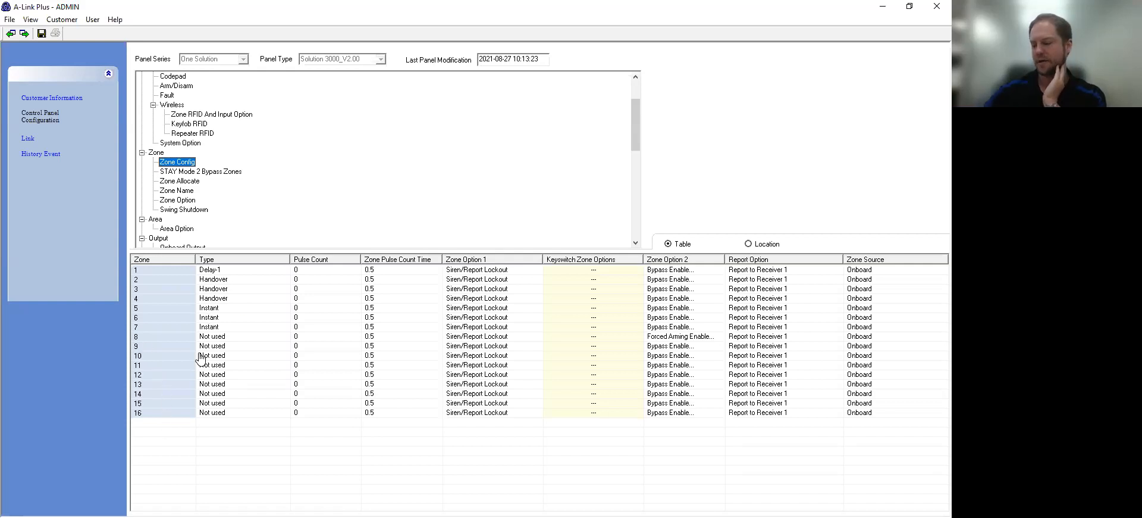
# Step: Set zone 8's type to Handover
pyautogui.click(215, 337)
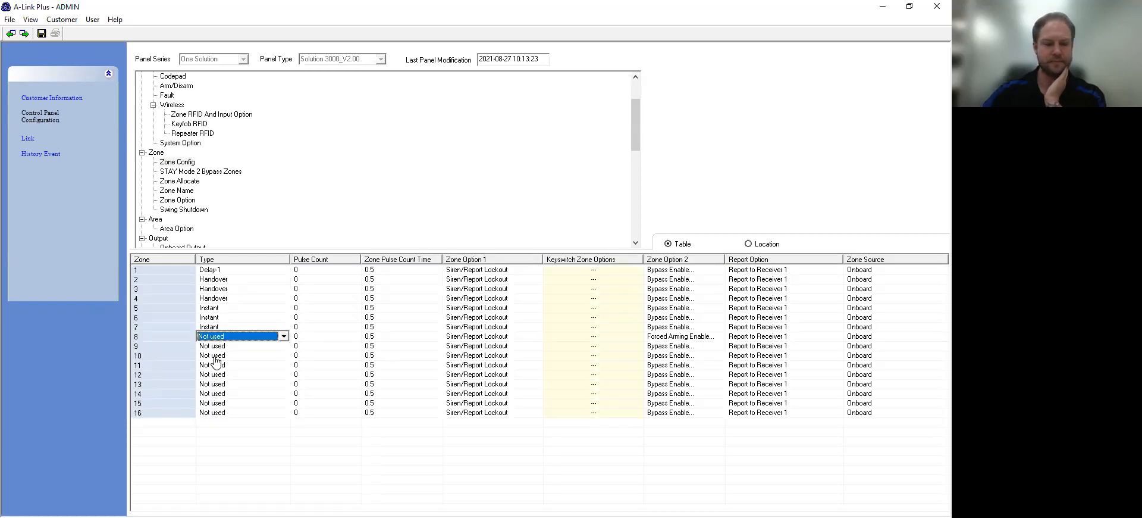
pyautogui.click(228, 340)
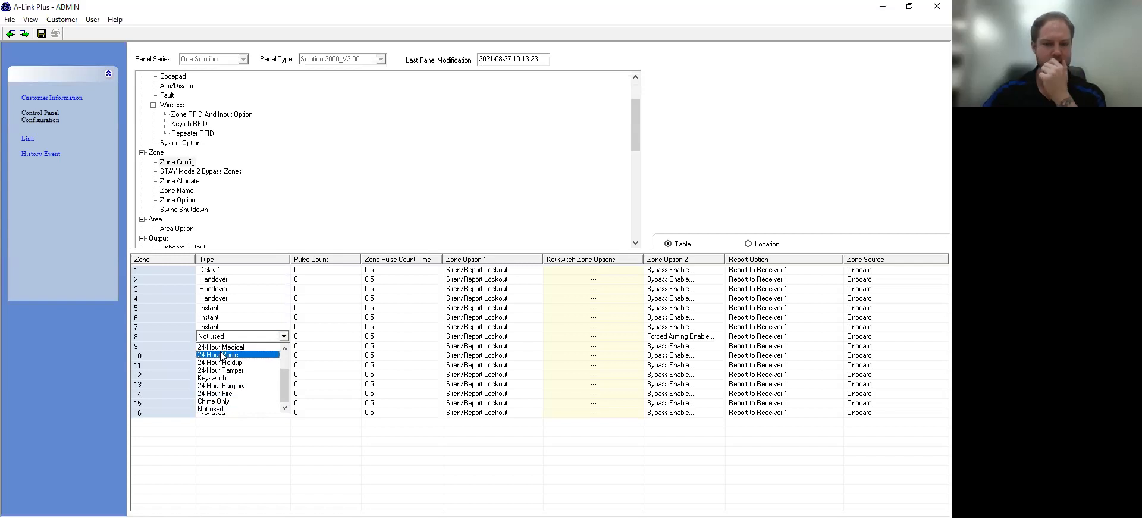
pyautogui.moveTo(285, 378); pyautogui.dragTo(286, 366)
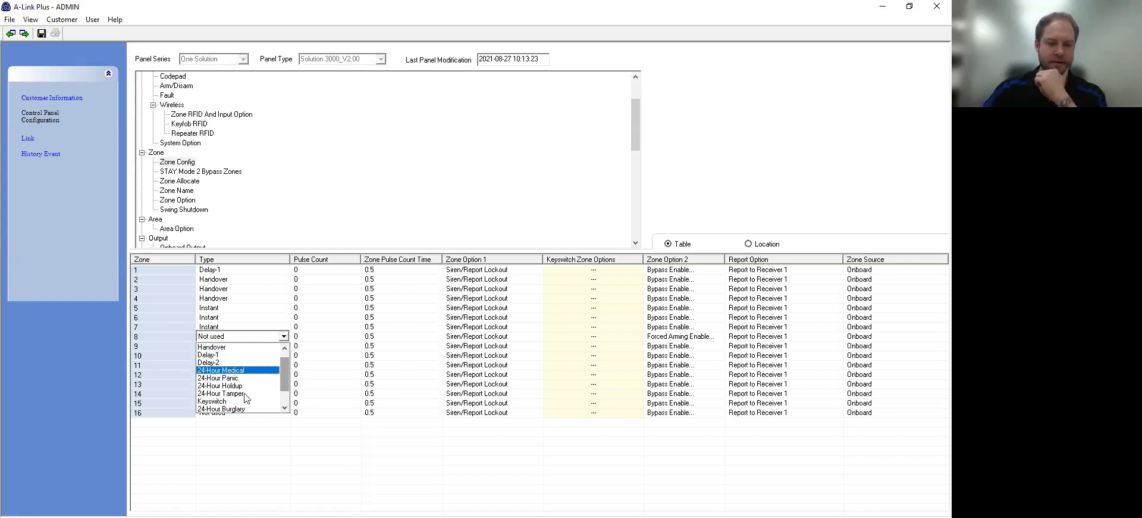
pyautogui.click(263, 348)
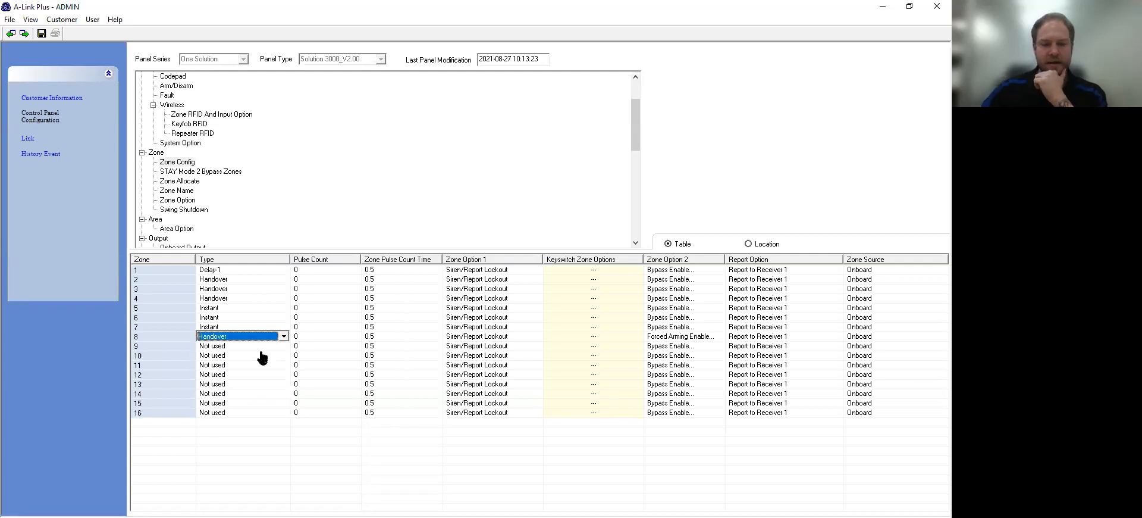
pyautogui.click(263, 449)
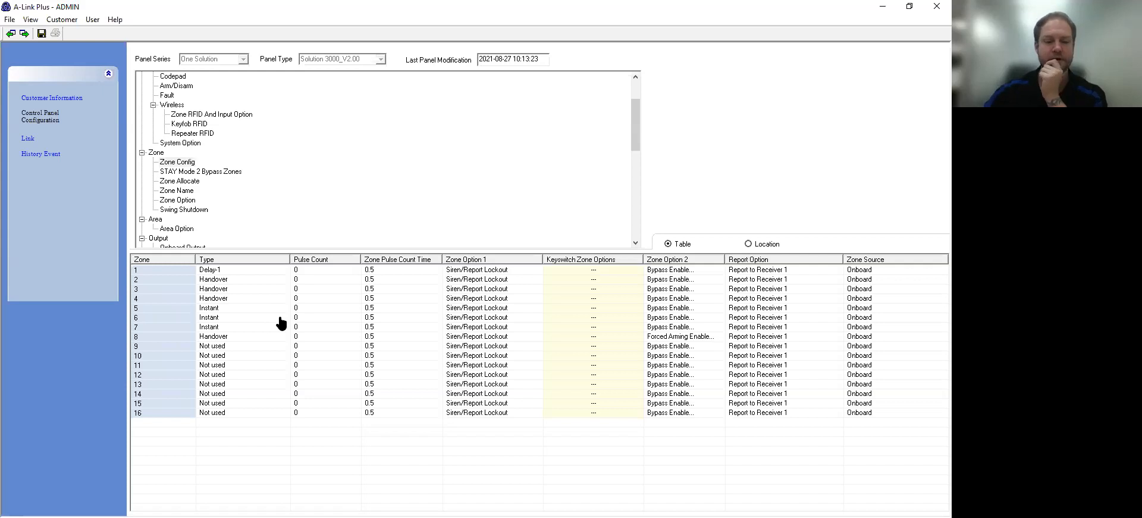
# Step: Enable Bypass in STAY Mode 1 in zone 2's Zone Option 2
pyautogui.click(673, 279)
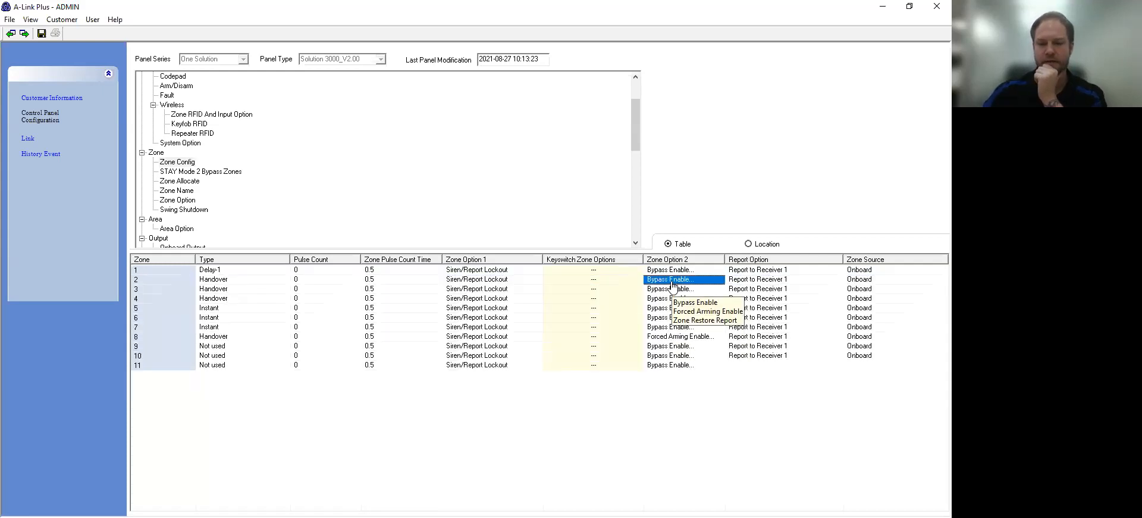
pyautogui.click(672, 280)
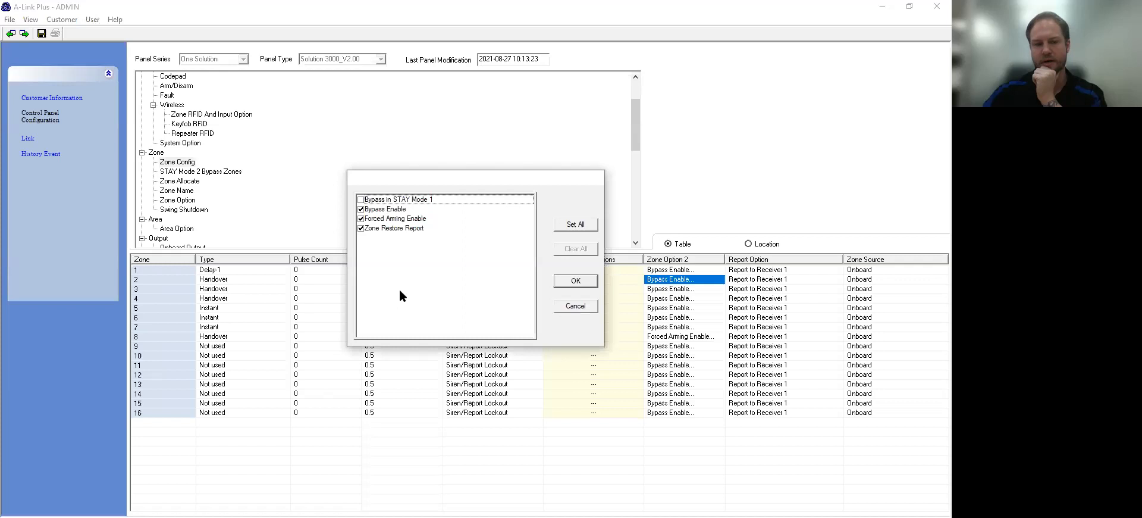
pyautogui.click(361, 199)
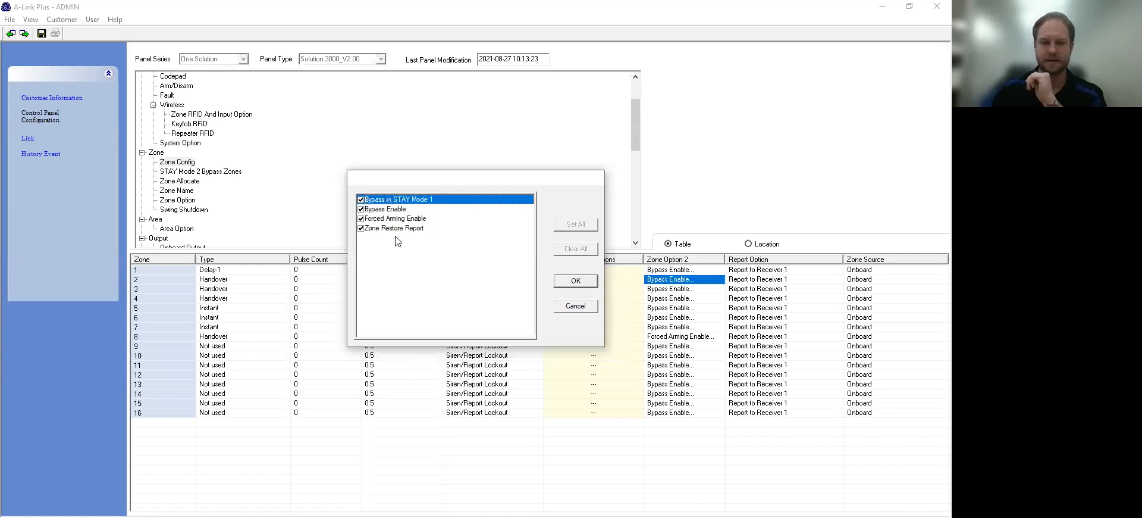
pyautogui.click(559, 281)
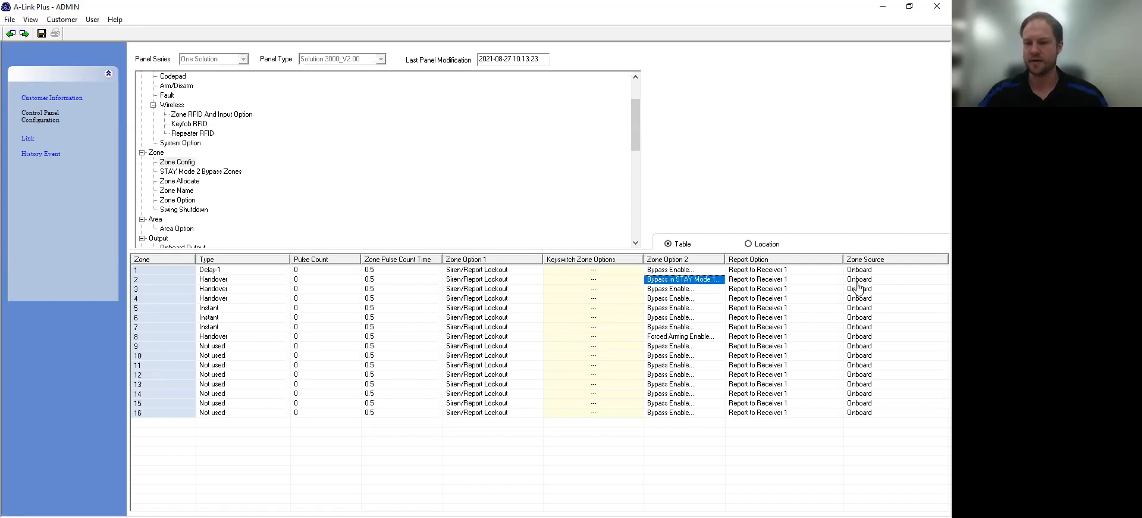
# Step: Keep zone 2's source as Onboard and display the Zone Allocate table
pyautogui.click(862, 280)
pyautogui.click(863, 281)
pyautogui.click(863, 280)
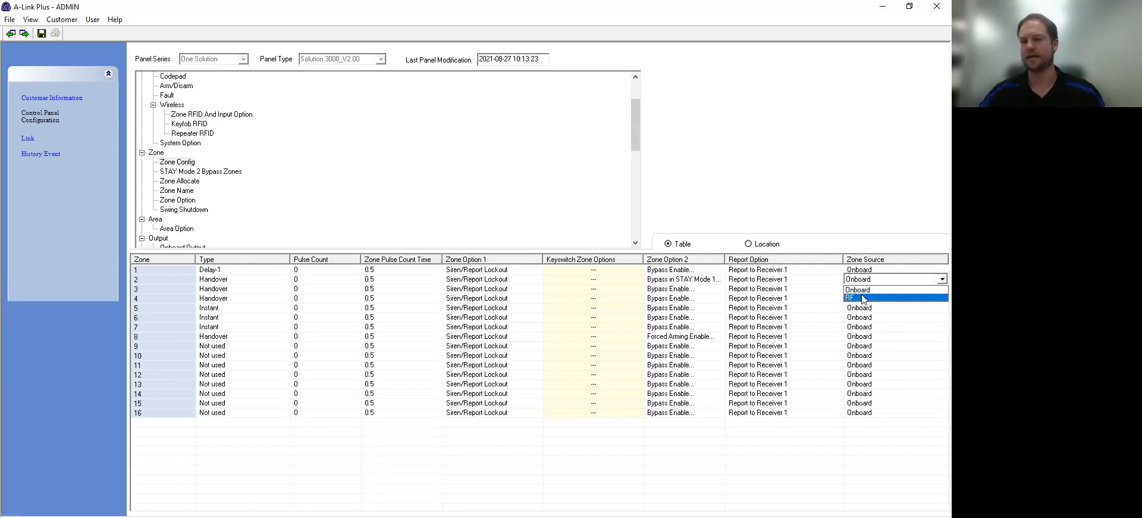
pyautogui.click(866, 289)
pyautogui.click(191, 194)
pyautogui.click(191, 181)
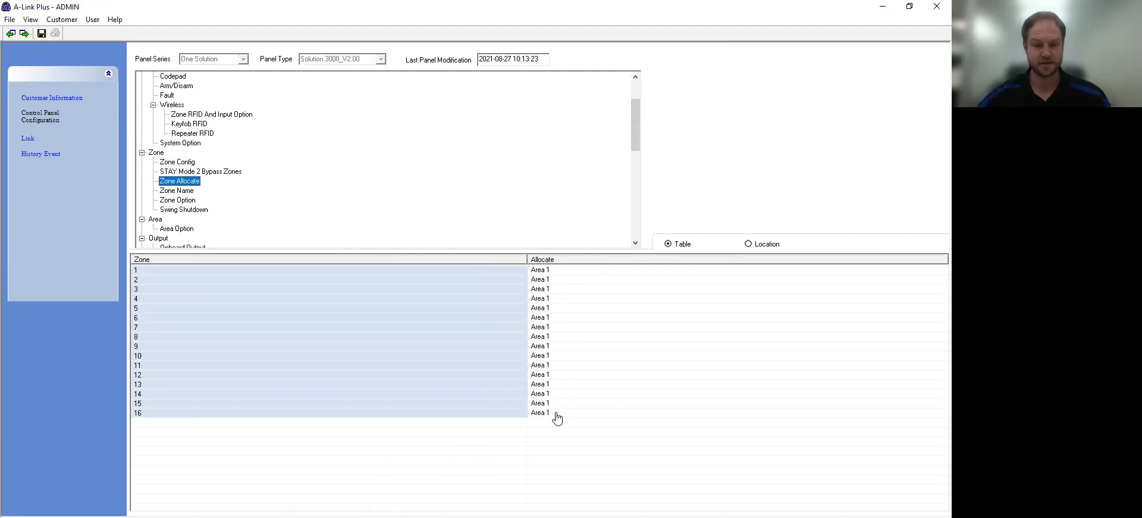
# Step: Allocate zone 8 to Area 2 and zone 9 to Area 1, 2
pyautogui.click(555, 337)
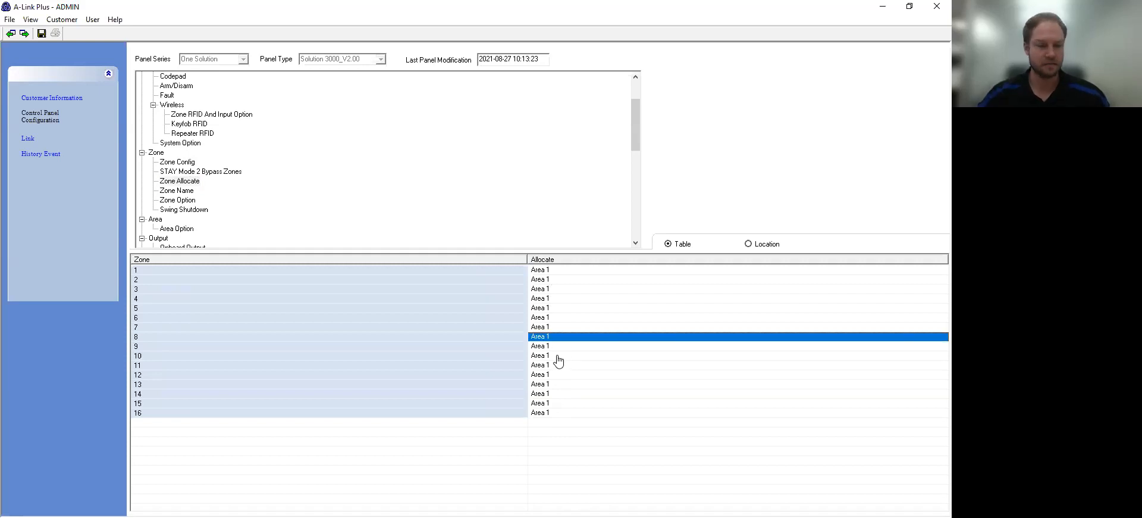
pyautogui.click(556, 338)
pyautogui.click(560, 359)
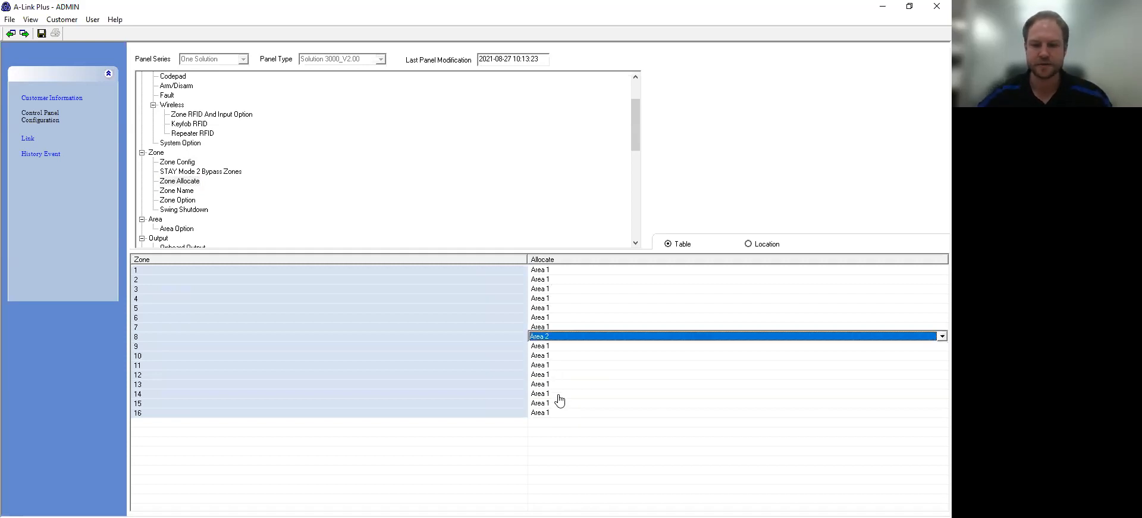
pyautogui.click(561, 348)
pyautogui.click(561, 349)
pyautogui.click(566, 380)
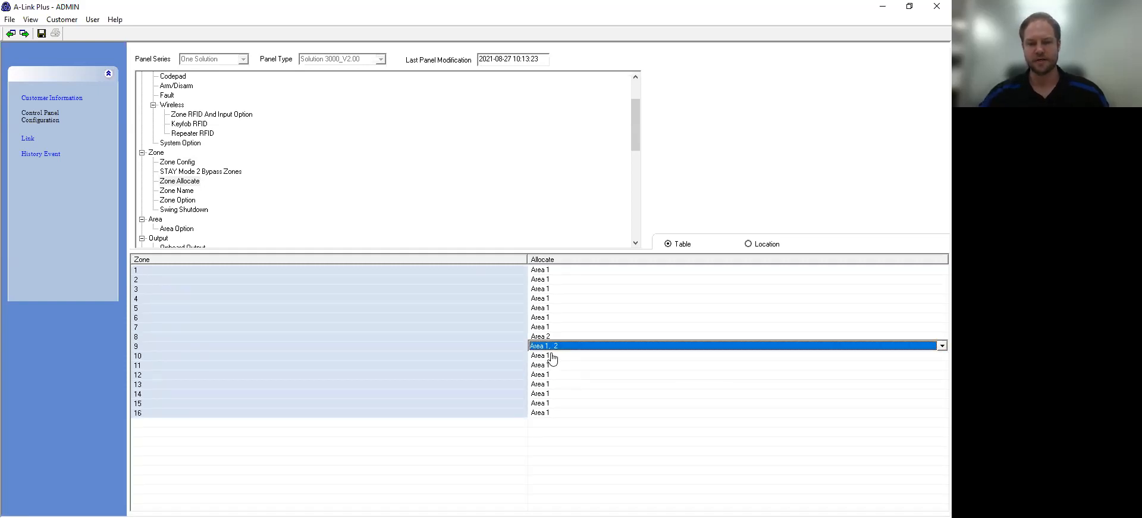
pyautogui.click(572, 384)
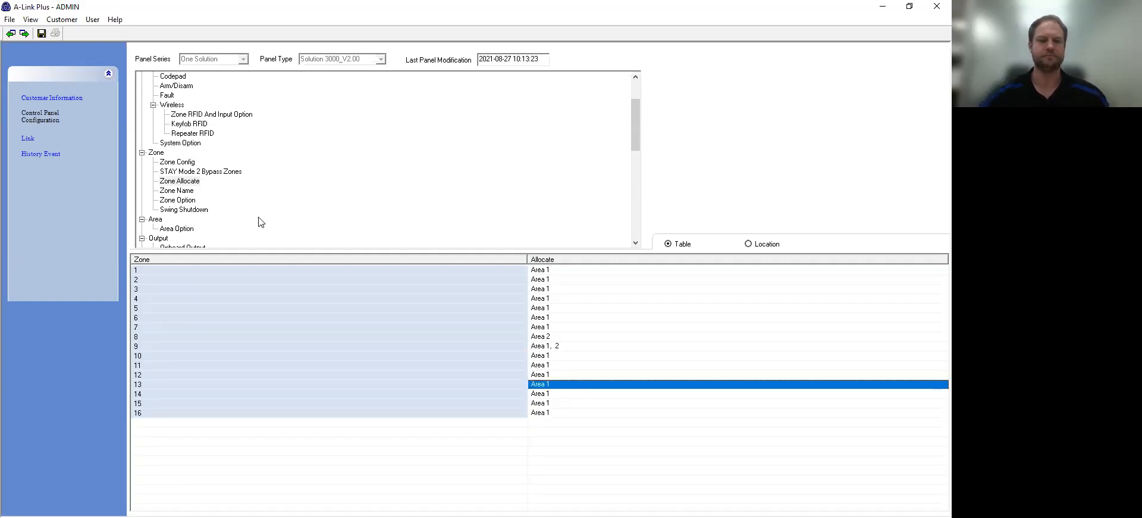
# Step: Name zone 1 'Entry PIR' and zone 2 'Hallway PIr' in Zone Name
pyautogui.click(182, 190)
pyautogui.click(526, 280)
pyautogui.click(524, 271)
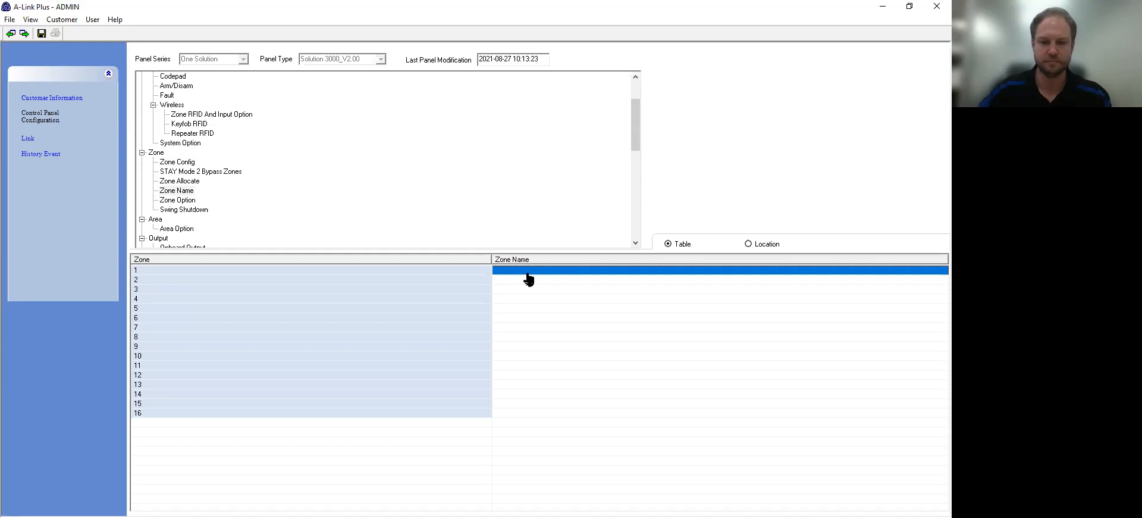
pyautogui.click(527, 273)
pyautogui.write('Entry')
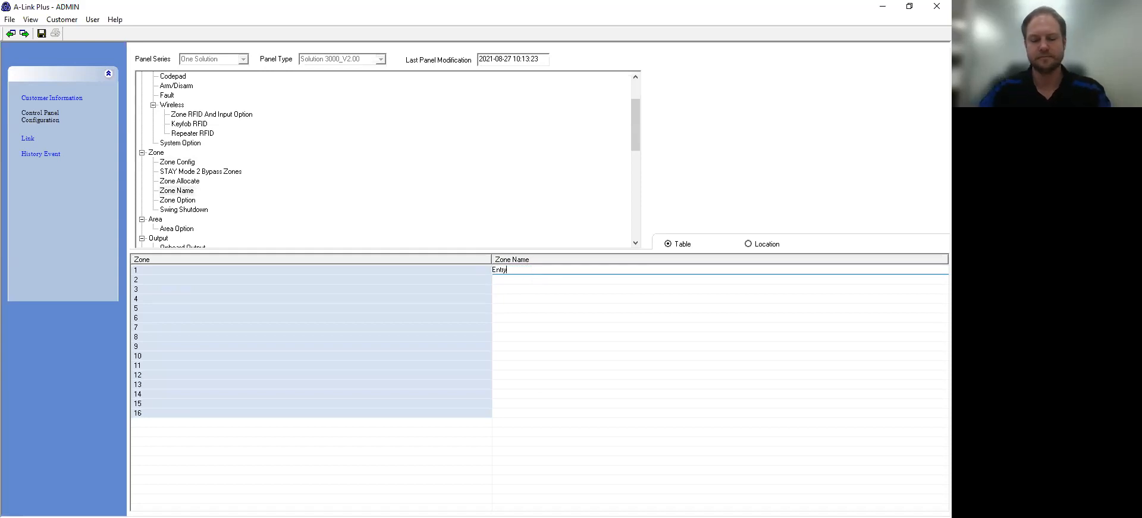
pyautogui.write(' PIR')
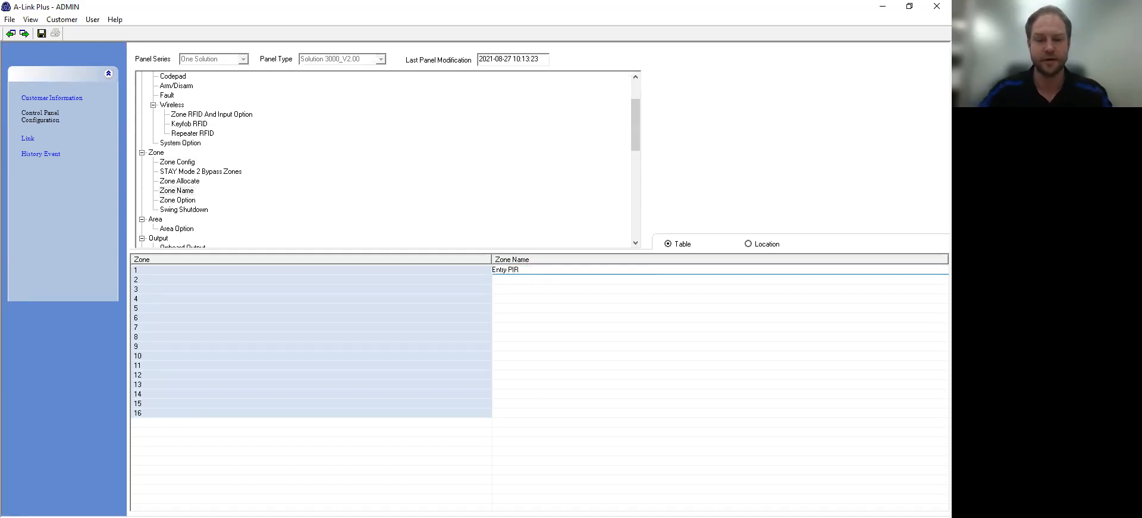
pyautogui.click(564, 280)
pyautogui.click(564, 280)
pyautogui.write('Hallway P')
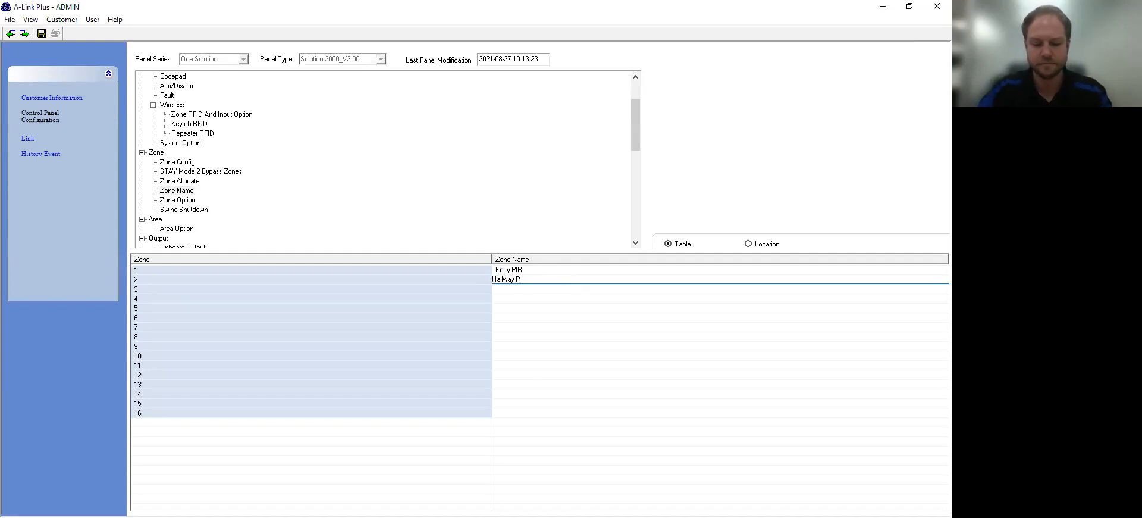
pyautogui.write('Ir')
pyautogui.press('Return')
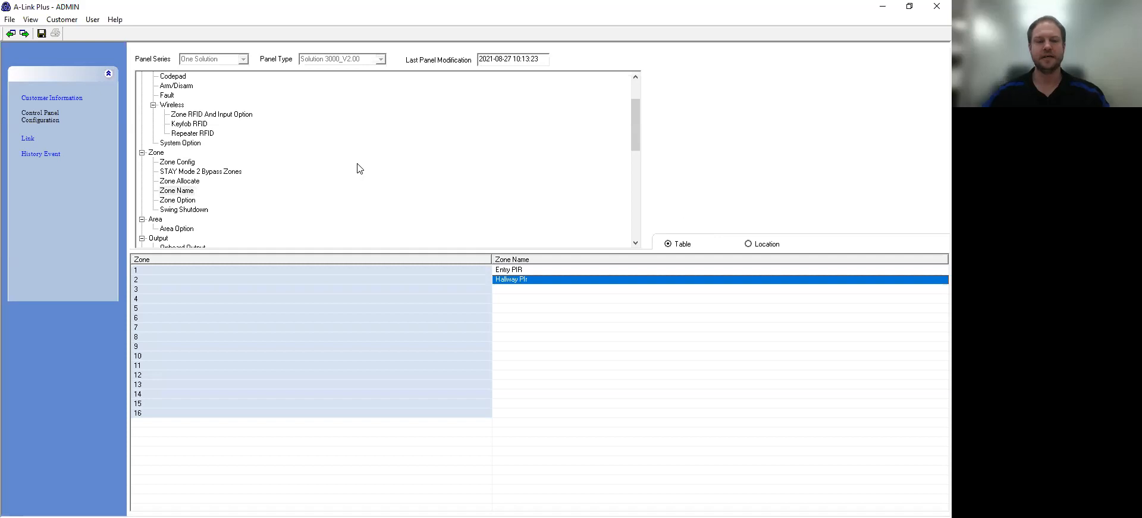
# Step: Scroll the configuration tree down and show the Onboard Output table
pyautogui.scroll(-2, 287, 198)
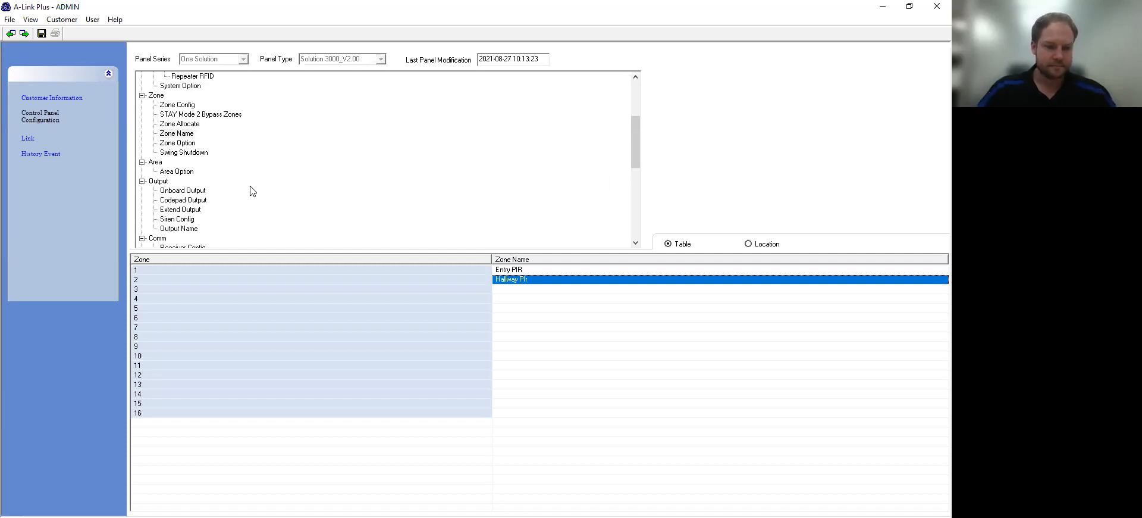
pyautogui.scroll(-1, 252, 191)
pyautogui.click(174, 161)
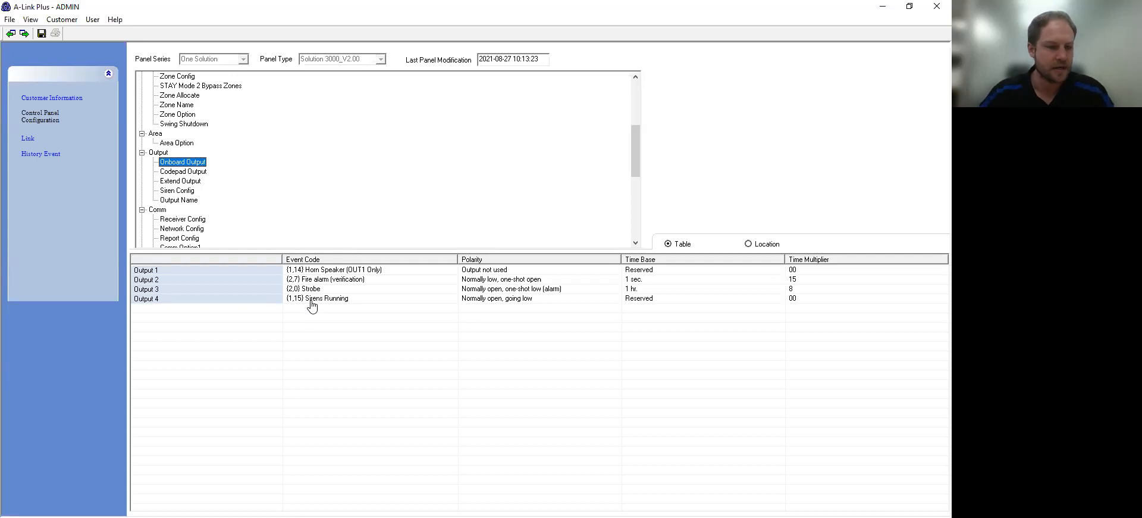
# Step: Set Output 4's event code to {2,8} Remote control 1
pyautogui.click(312, 304)
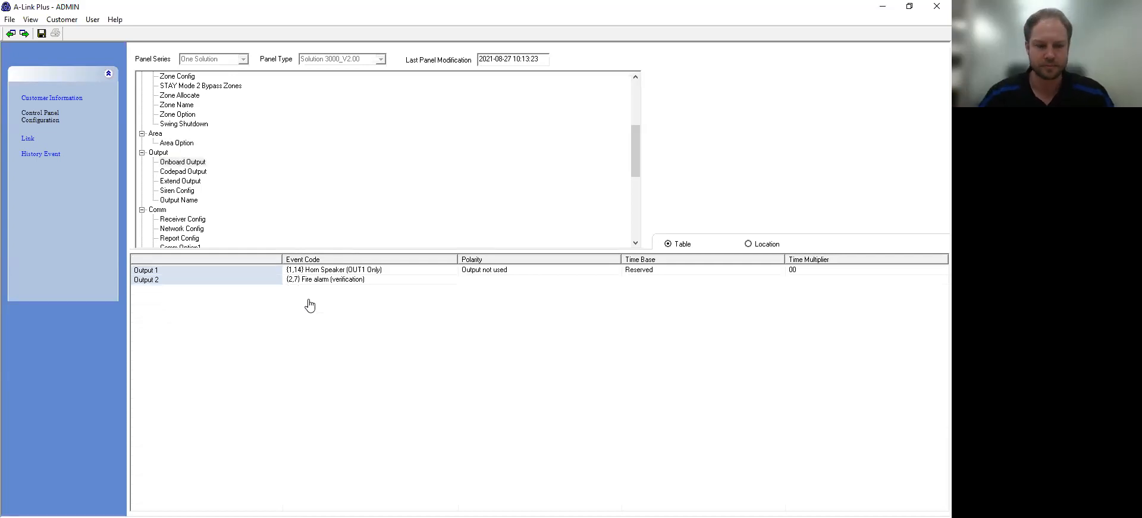
pyautogui.click(317, 304)
pyautogui.click(316, 304)
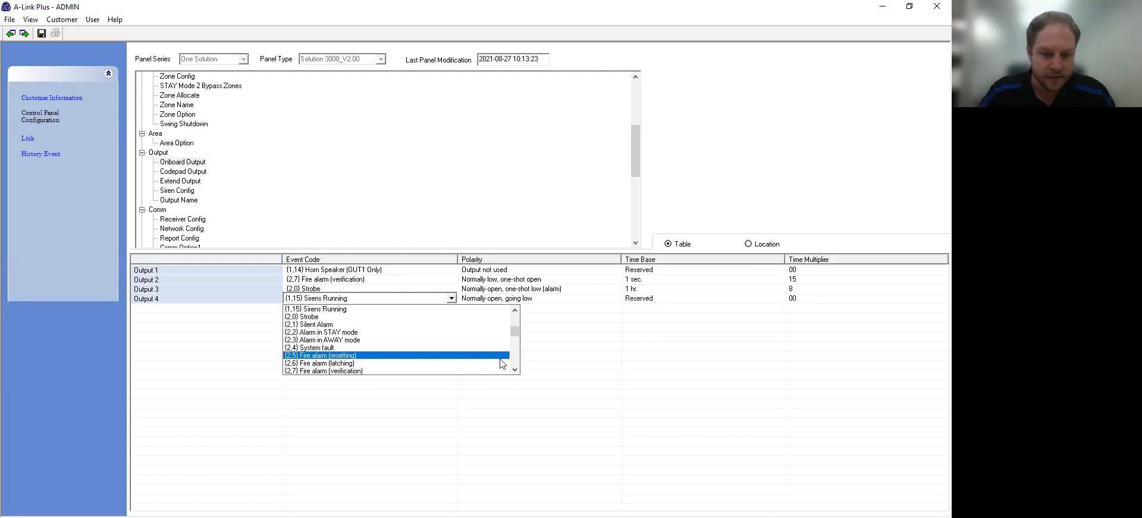
pyautogui.click(515, 370)
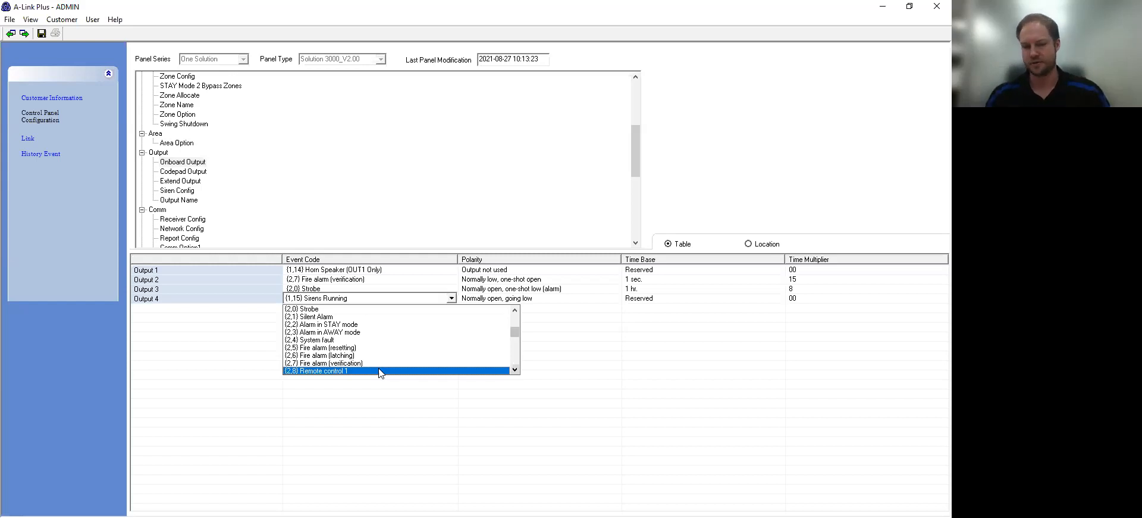
pyautogui.click(381, 371)
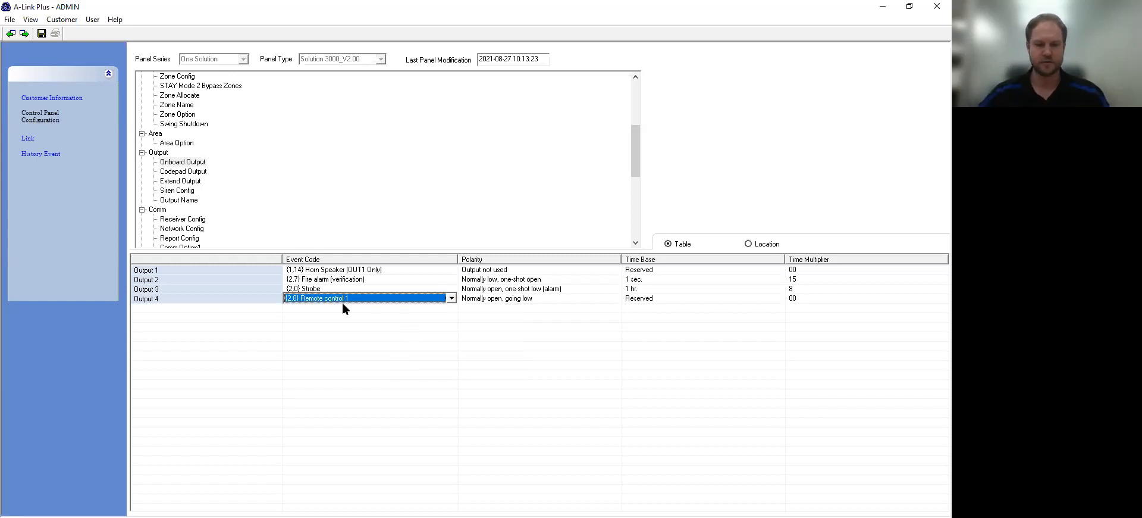
# Step: Browse the event code list toward the Mimic Zone events, keeping Remote control 1 for Output 4
pyautogui.click(394, 298)
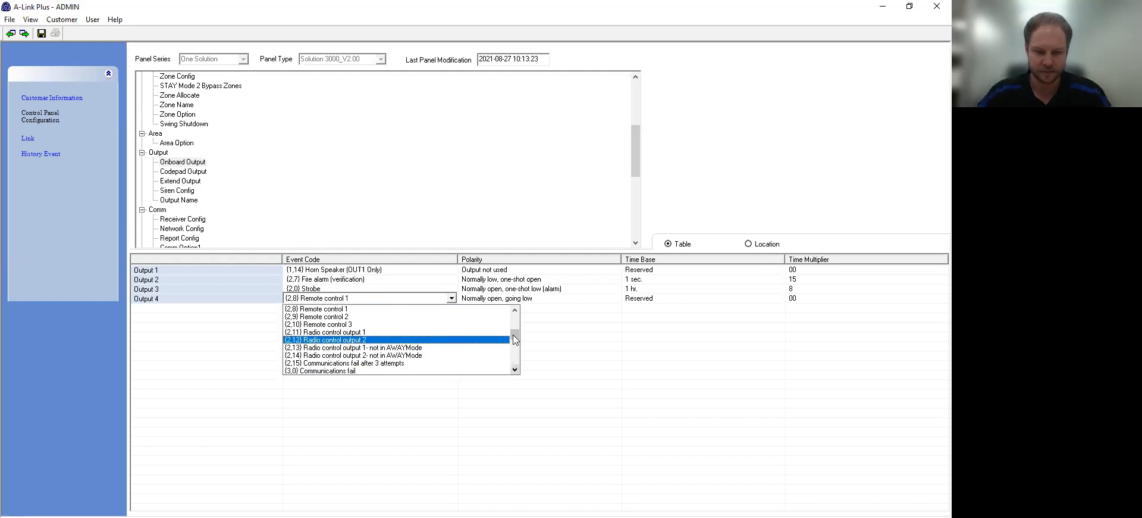
pyautogui.click(513, 340)
pyautogui.click(515, 369)
pyautogui.click(515, 369)
pyautogui.click(514, 369)
pyautogui.click(515, 369)
pyautogui.click(517, 359)
pyautogui.scroll(-7, 517, 359)
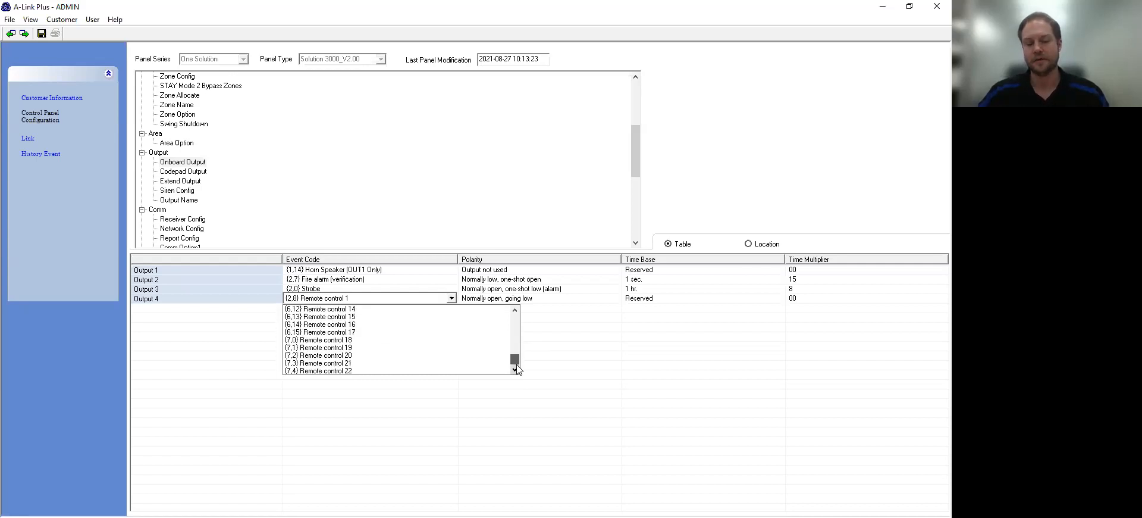
pyautogui.moveTo(517, 361); pyautogui.dragTo(512, 332)
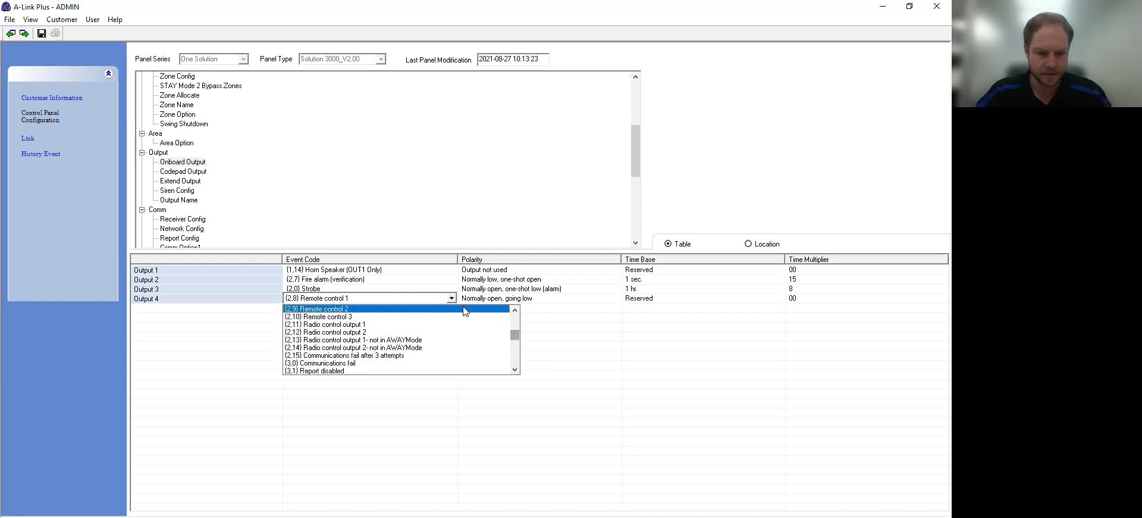
pyautogui.click(515, 310)
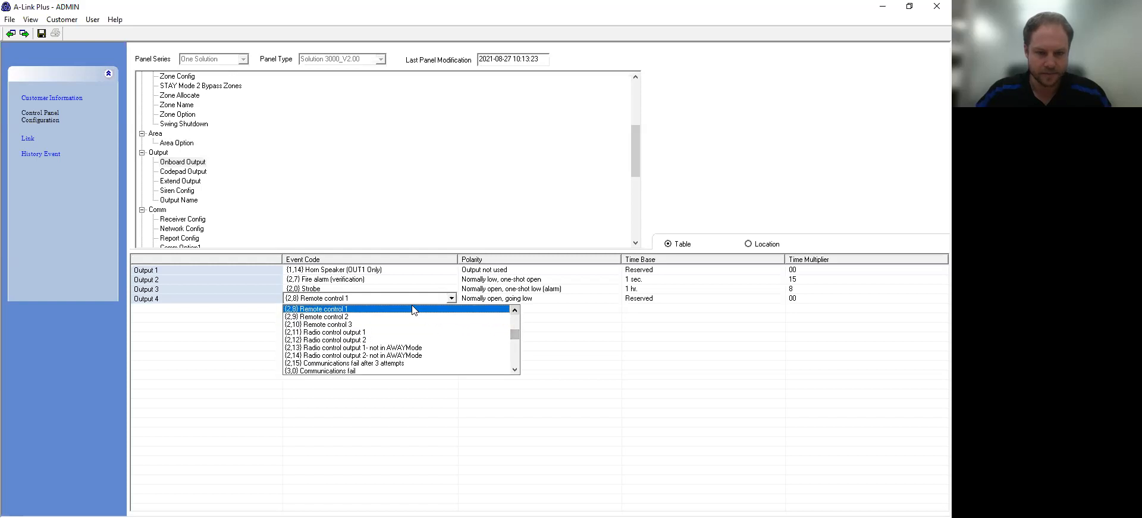
pyautogui.click(415, 309)
# Step: Give Output 4 polarity Normally open one-shot low, time base 1 sec. and multiplier 1
pyautogui.click(503, 299)
pyautogui.click(503, 299)
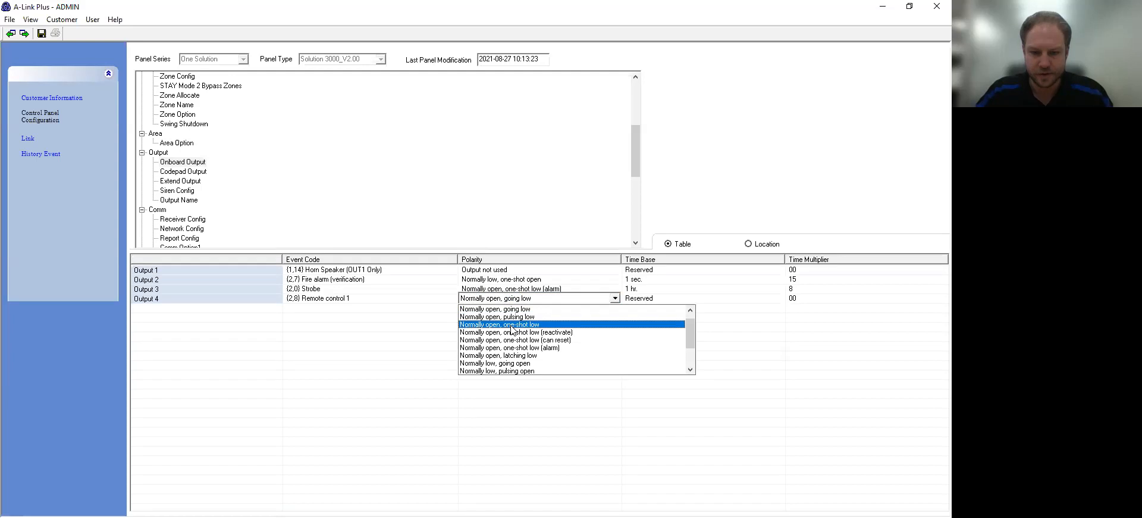
pyautogui.click(512, 324)
pyautogui.click(635, 300)
pyautogui.click(638, 301)
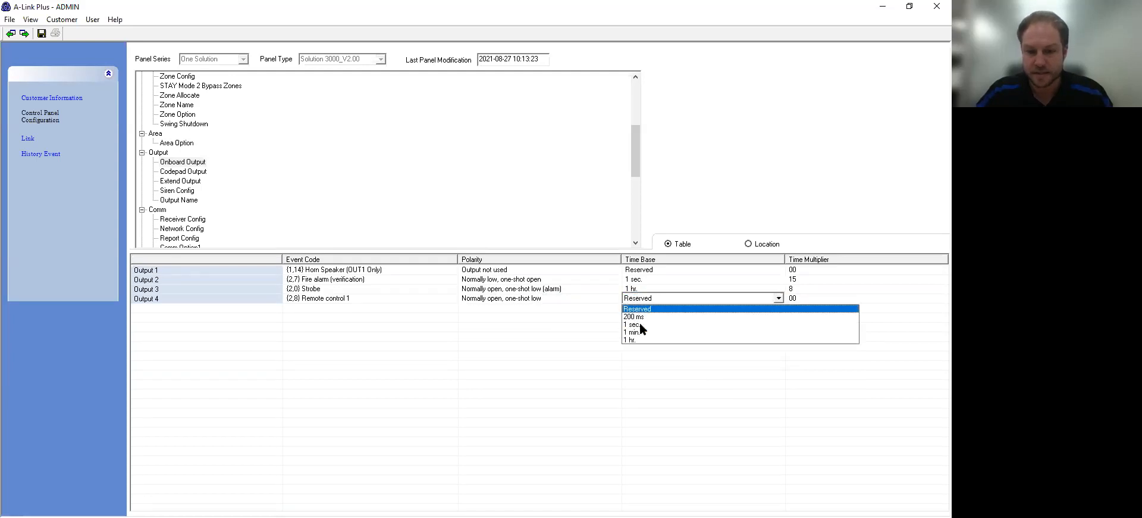
pyautogui.click(642, 324)
pyautogui.click(837, 300)
pyautogui.click(830, 301)
pyautogui.write('1')
pyautogui.press('Return')
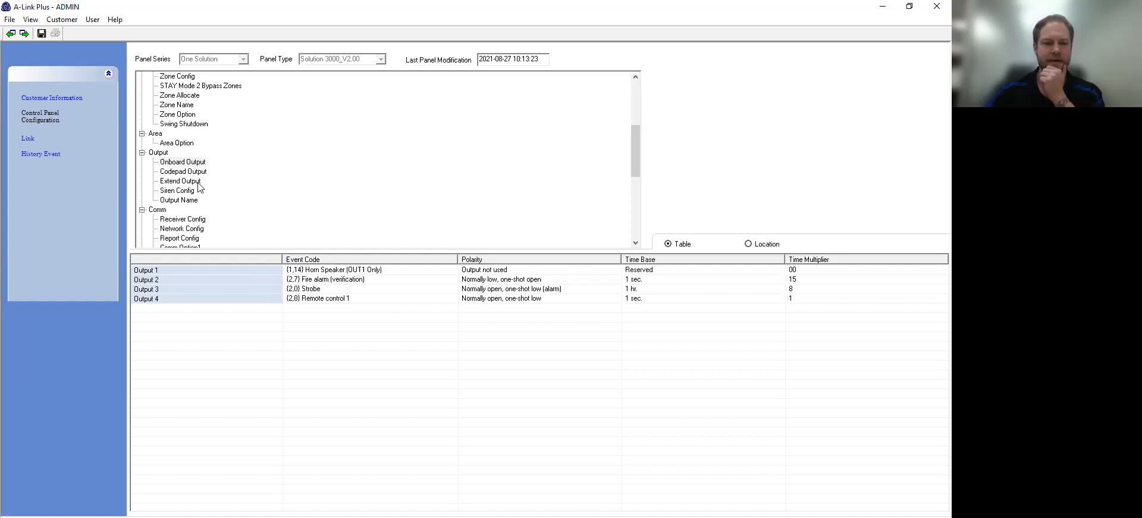
# Step: Show the Receiver Config table and bring up Receiver 1's Contact ID transmit format choices
pyautogui.click(168, 221)
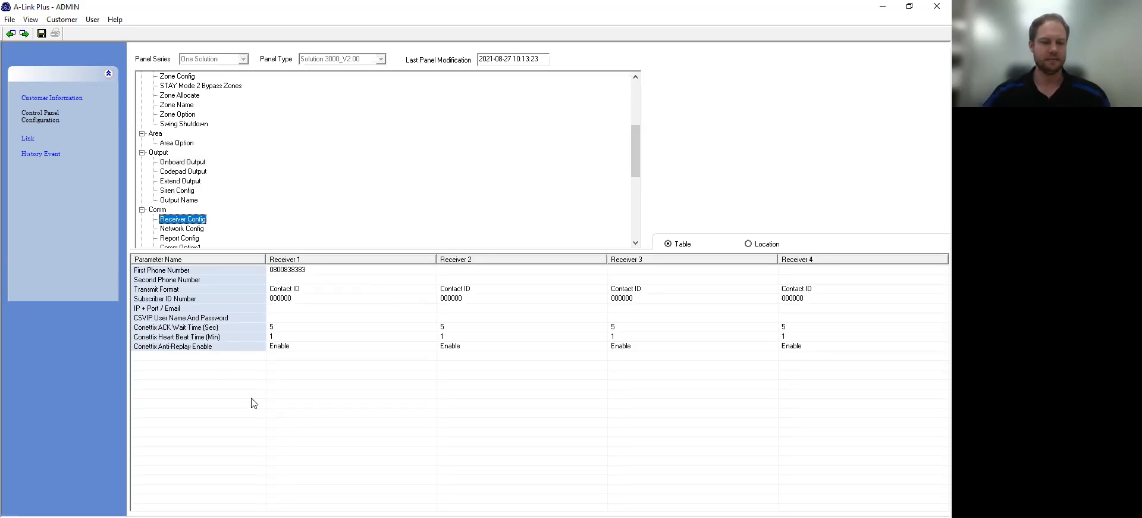
pyautogui.click(311, 273)
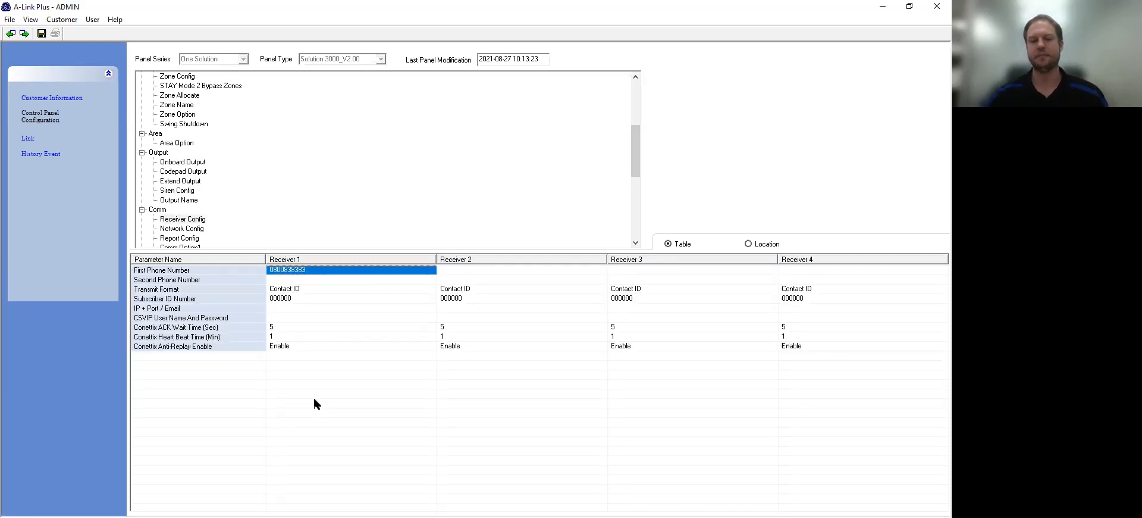
pyautogui.click(288, 290)
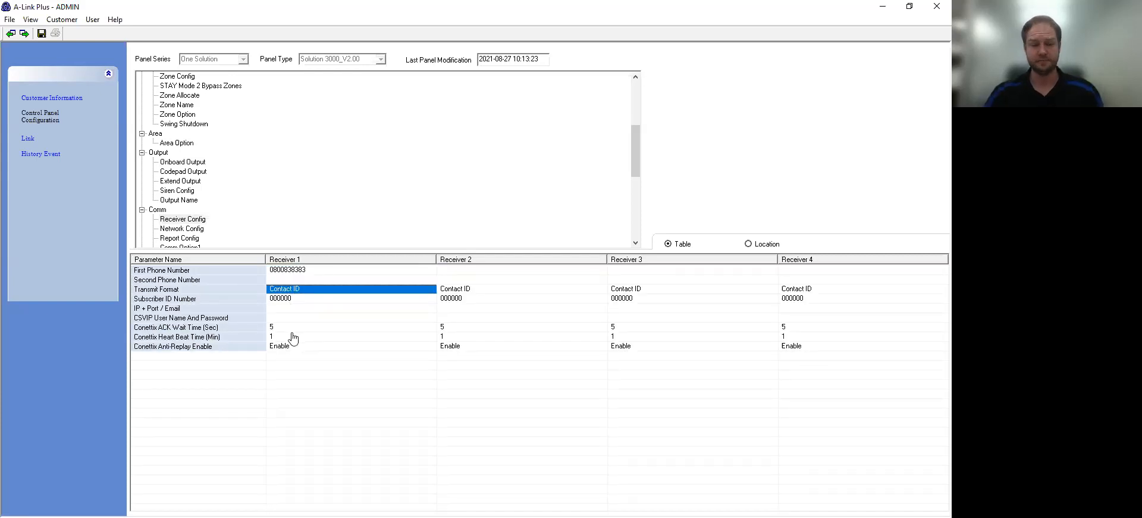
pyautogui.click(305, 271)
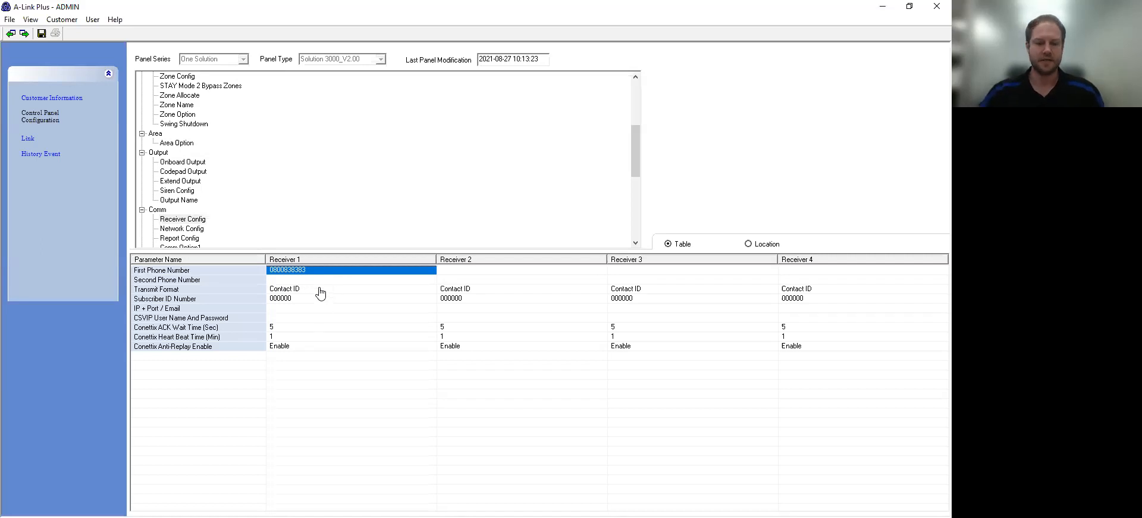
pyautogui.click(310, 293)
pyautogui.click(309, 292)
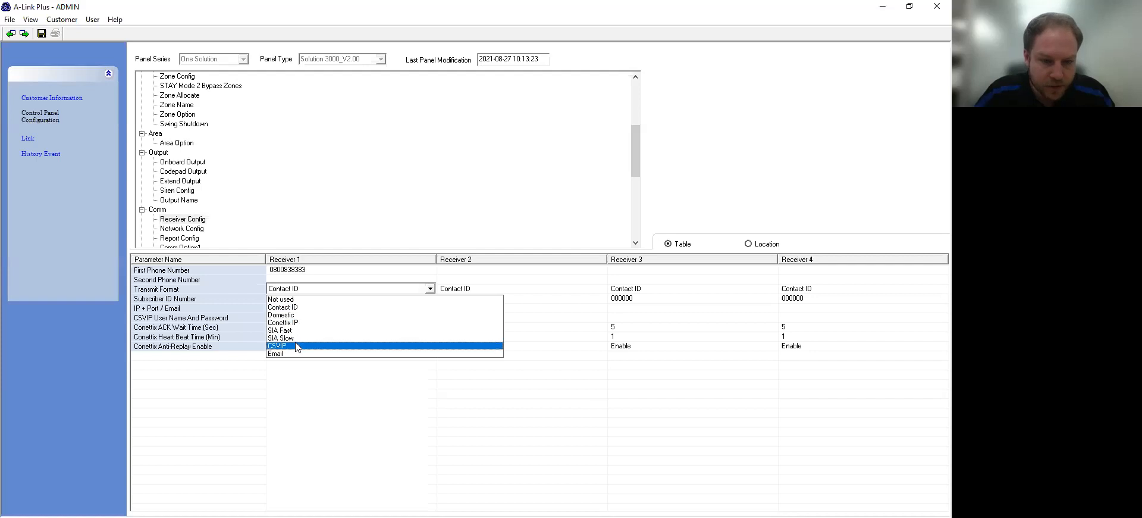
# Step: Set Receiver 1's transmit format to CSVIP and clear its first phone number
pyautogui.click(295, 345)
pyautogui.click(329, 273)
pyautogui.click(329, 271)
pyautogui.moveTo(328, 269); pyautogui.dragTo(227, 278)
pyautogui.press('Delete')
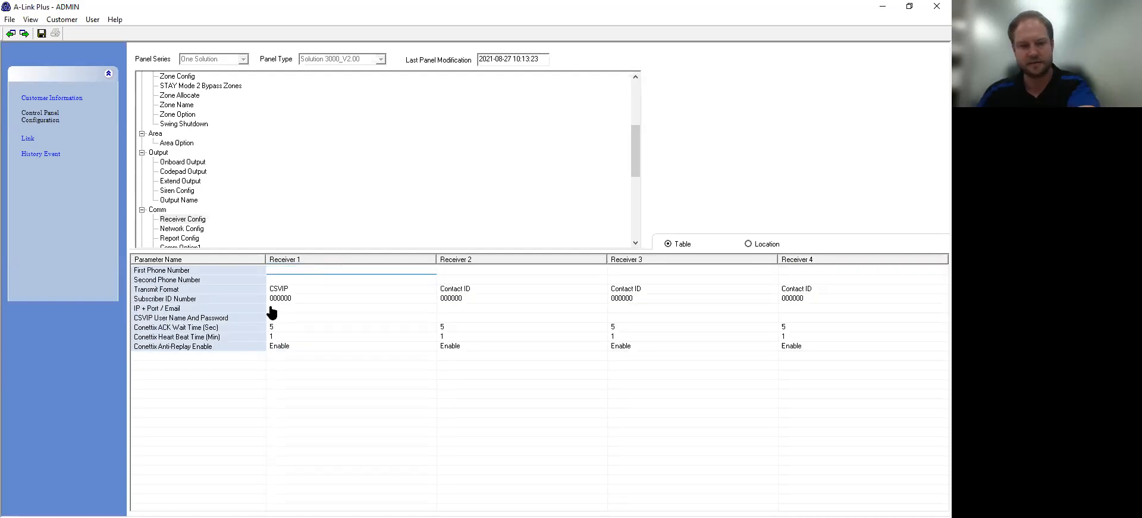
# Step: Re-enter Receiver 1's subscriber ID, correcting the mistyped value
pyautogui.click(288, 299)
pyautogui.click(294, 298)
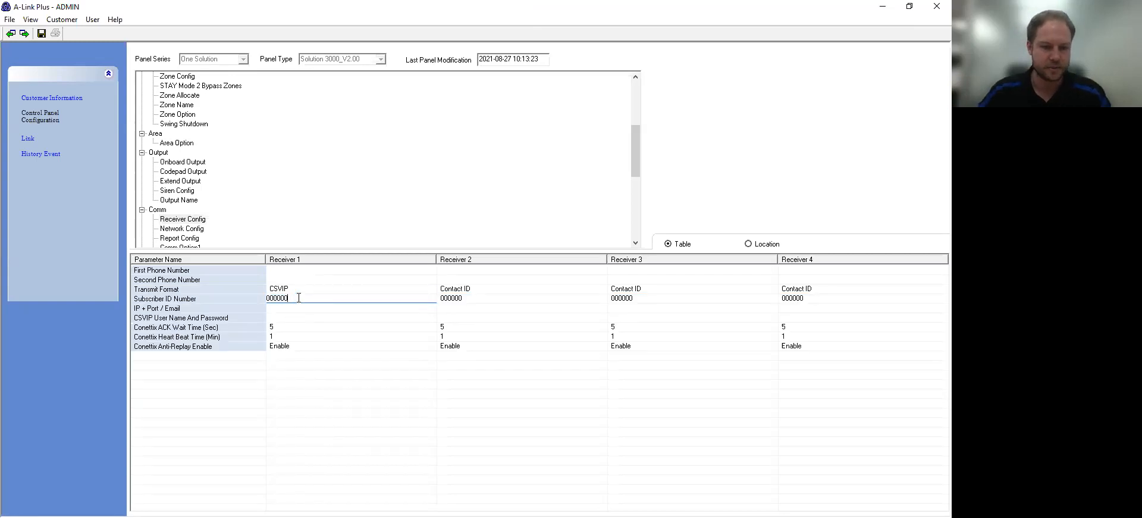
pyautogui.press('BackSpace')
pyautogui.press('BackSpace')
pyautogui.press('BackSpace')
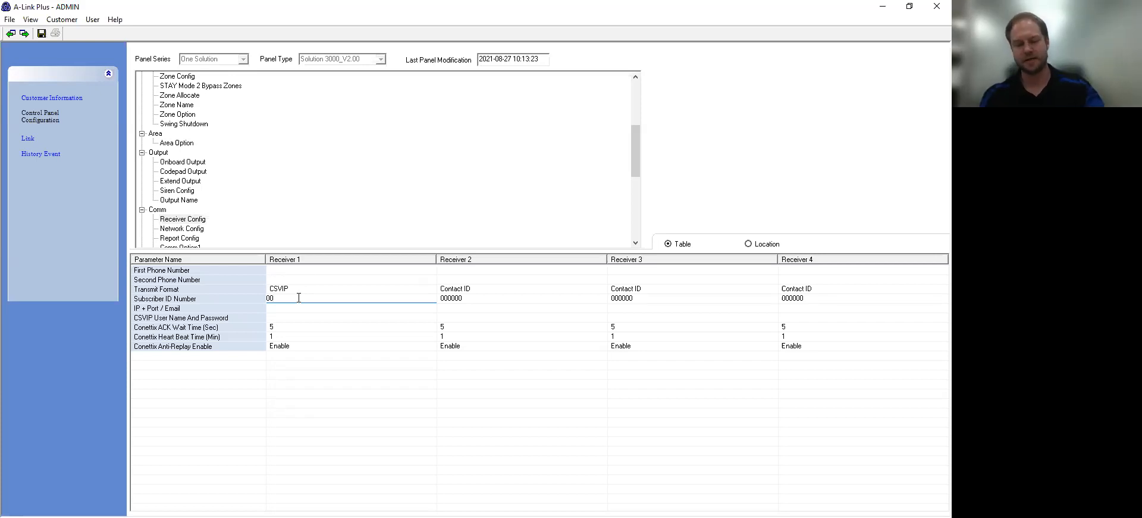
pyautogui.write('1234')
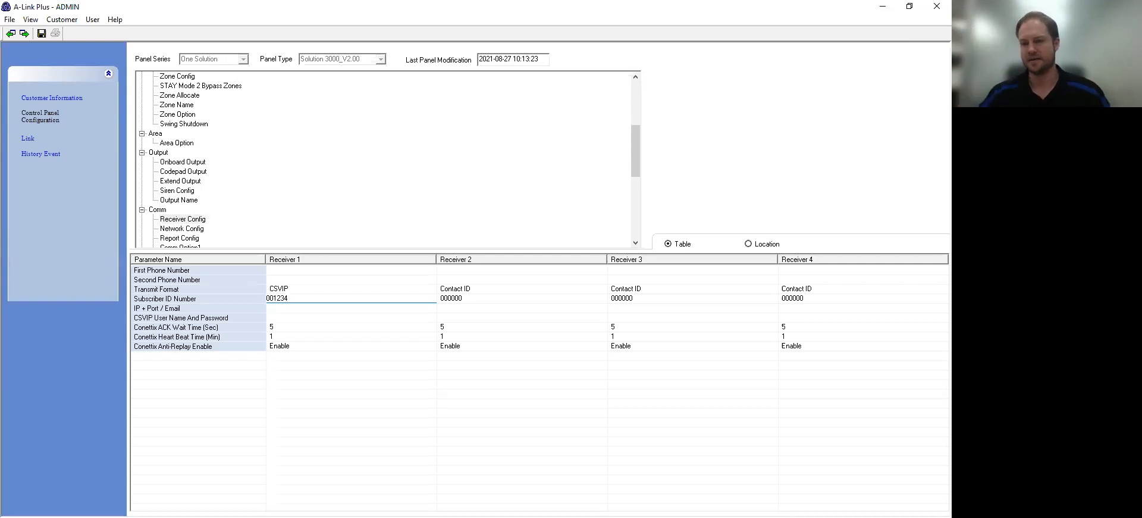
pyautogui.press('BackSpace')
pyautogui.press('BackSpace')
pyautogui.press('BackSpace')
pyautogui.press('BackSpace')
pyautogui.press('BackSpace')
pyautogui.press('BackSpace')
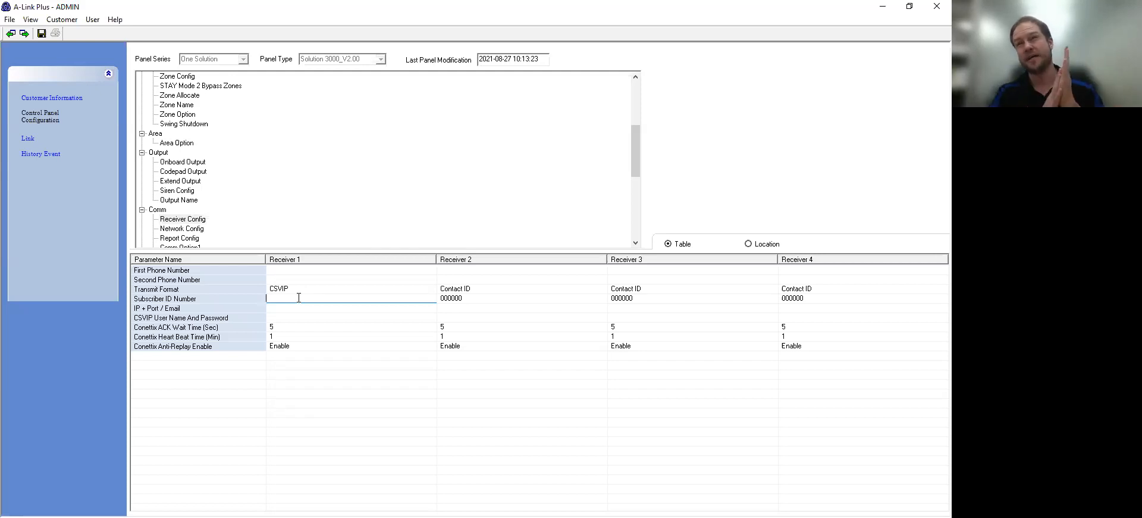
pyautogui.write('123400')
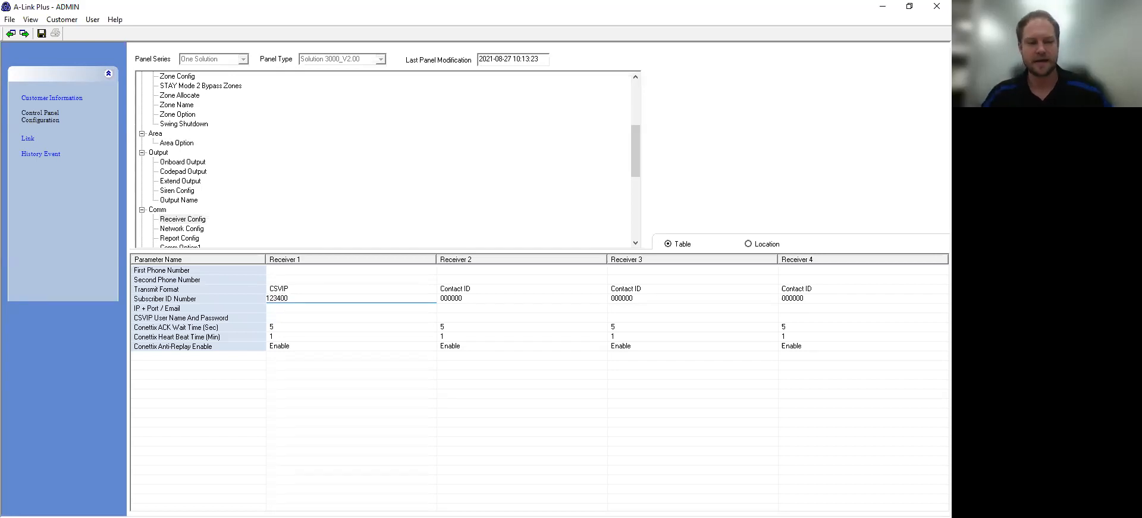
pyautogui.press('BackSpace')
pyautogui.press('BackSpace')
pyautogui.press('BackSpace')
pyautogui.press('BackSpace')
pyautogui.press('BackSpace')
pyautogui.press('BackSpace')
pyautogui.write('001234')
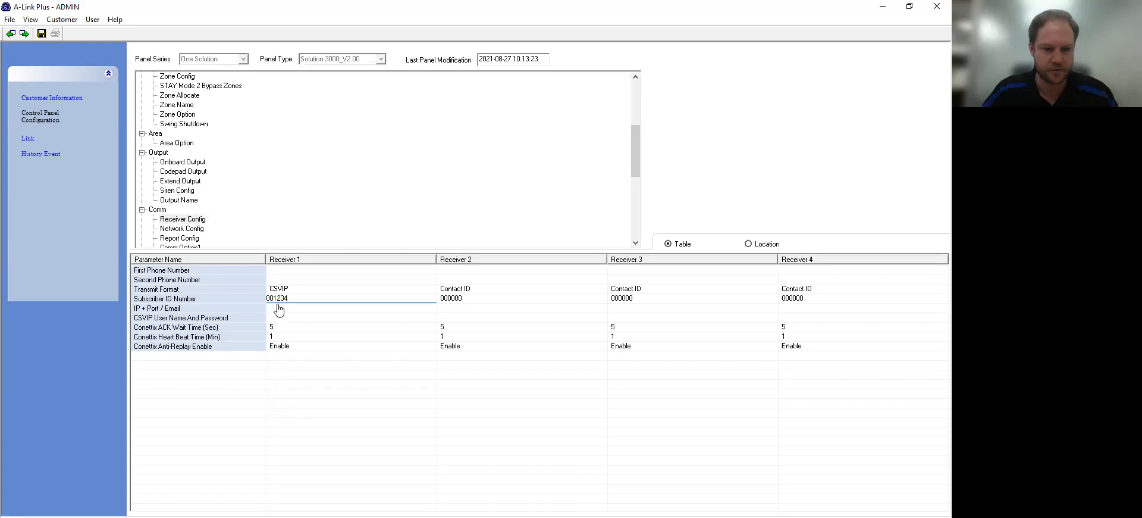
# Step: Enter 123.456.789.000:11000 as Receiver 1's IP + Port and show the Report Config parameters
pyautogui.click(279, 308)
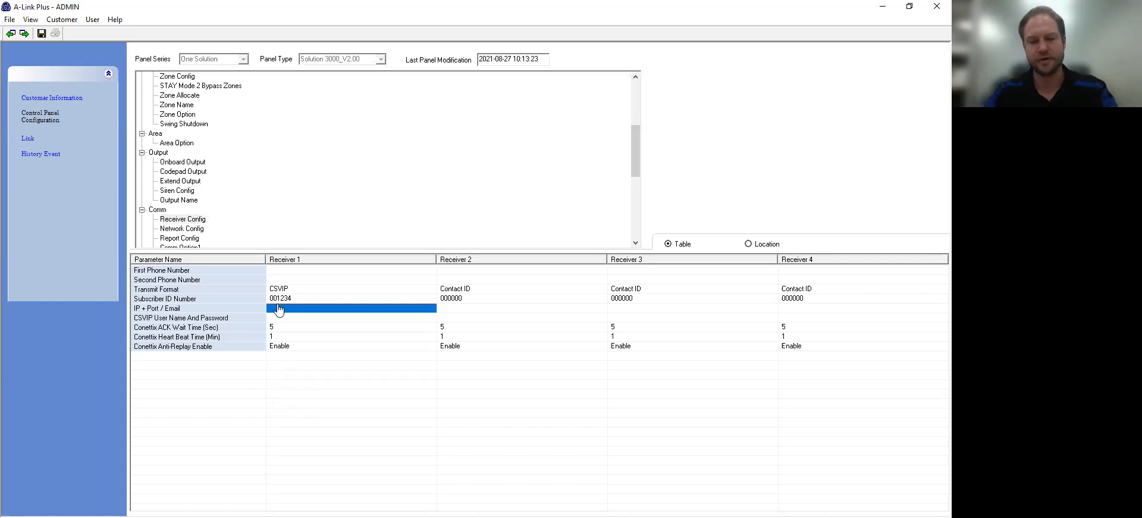
pyautogui.click(279, 310)
pyautogui.write('123')
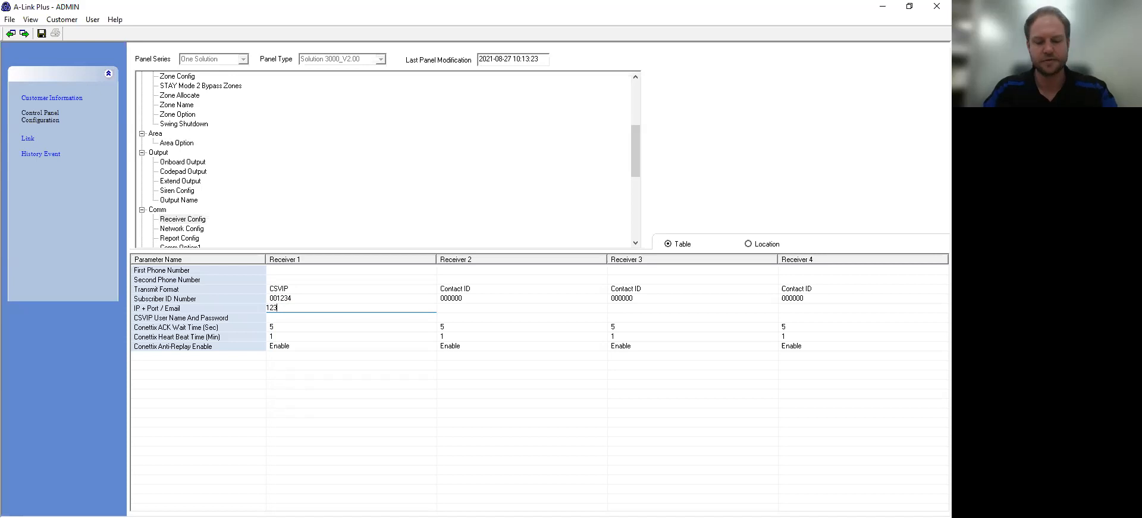
pyautogui.write('.456.789.000')
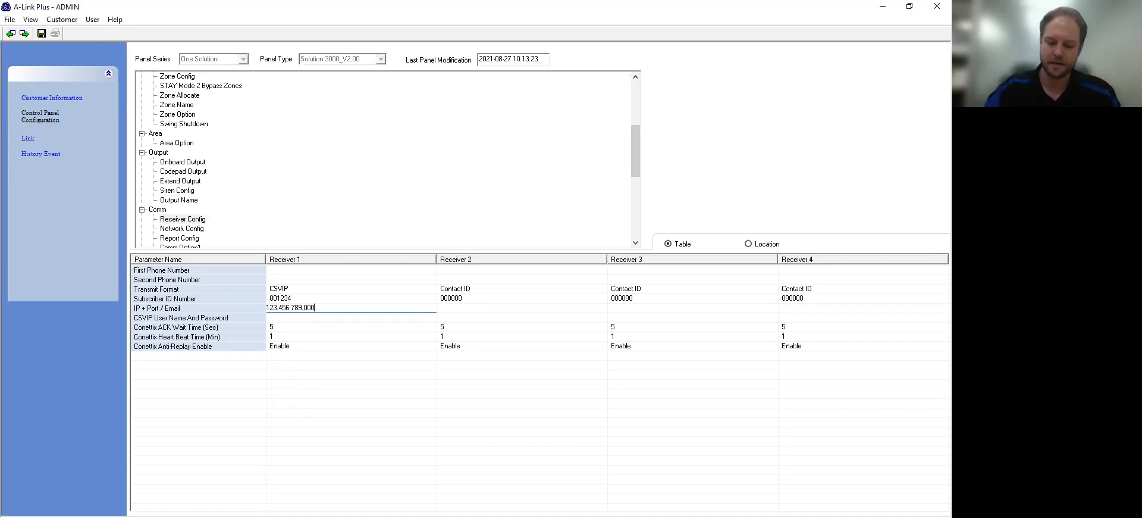
pyautogui.write(':11')
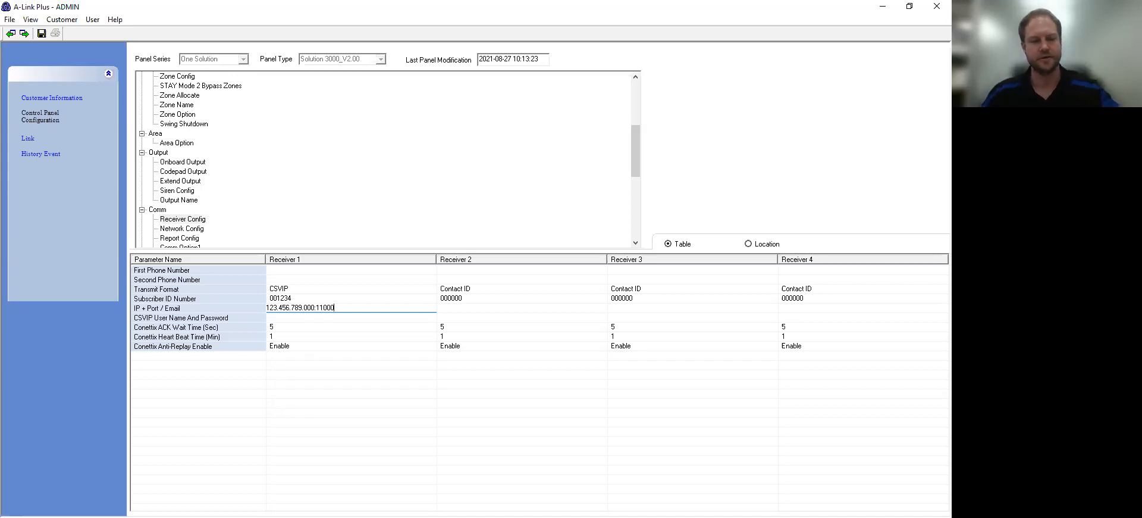
pyautogui.write('000')
pyautogui.click(268, 384)
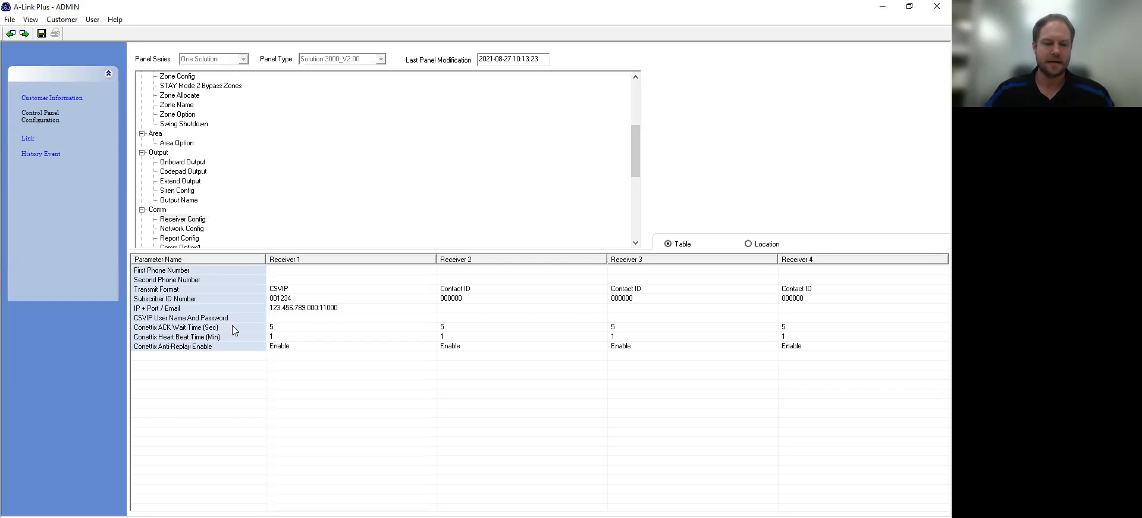
pyautogui.click(285, 316)
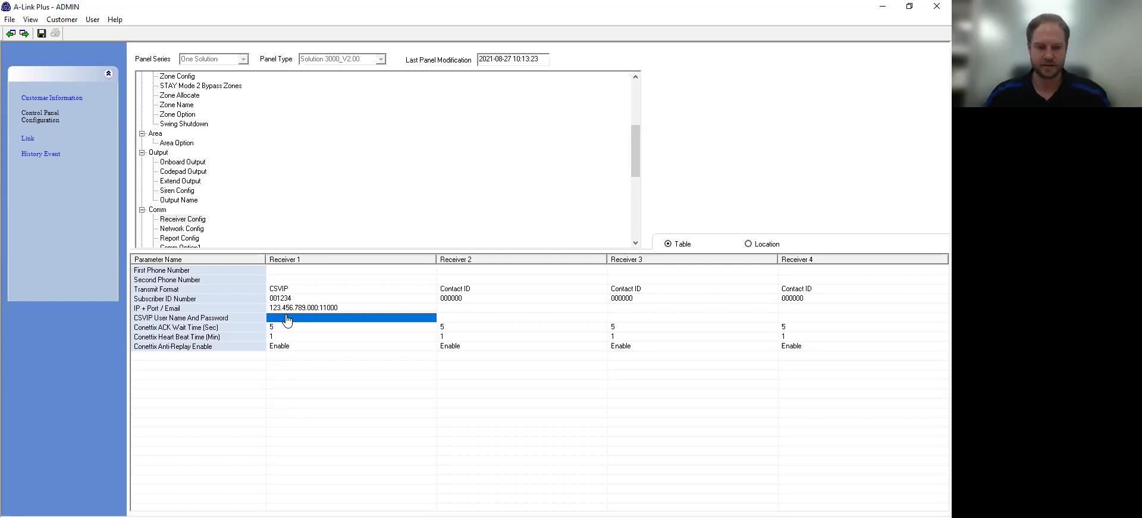
pyautogui.click(326, 365)
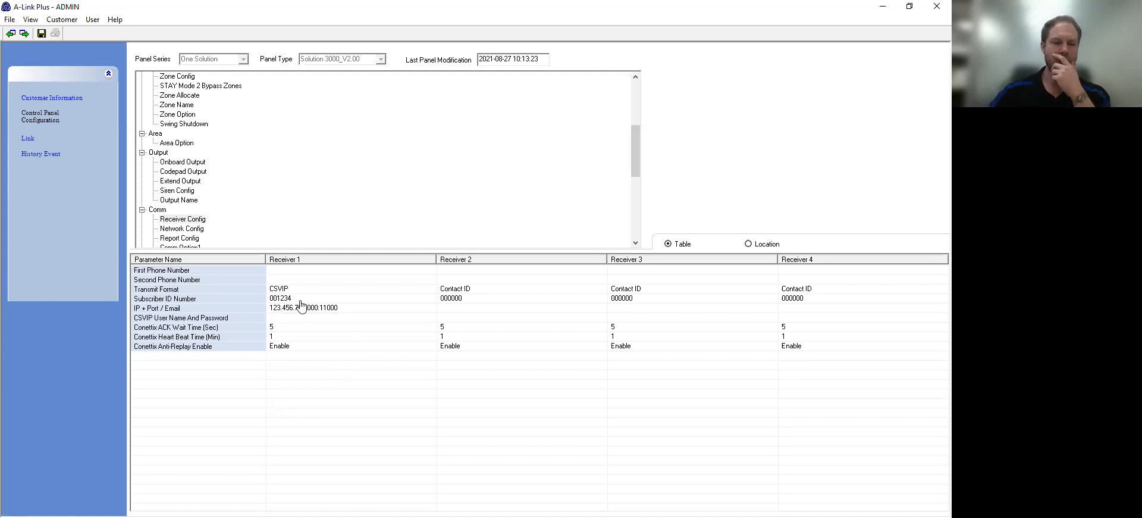
pyautogui.click(182, 239)
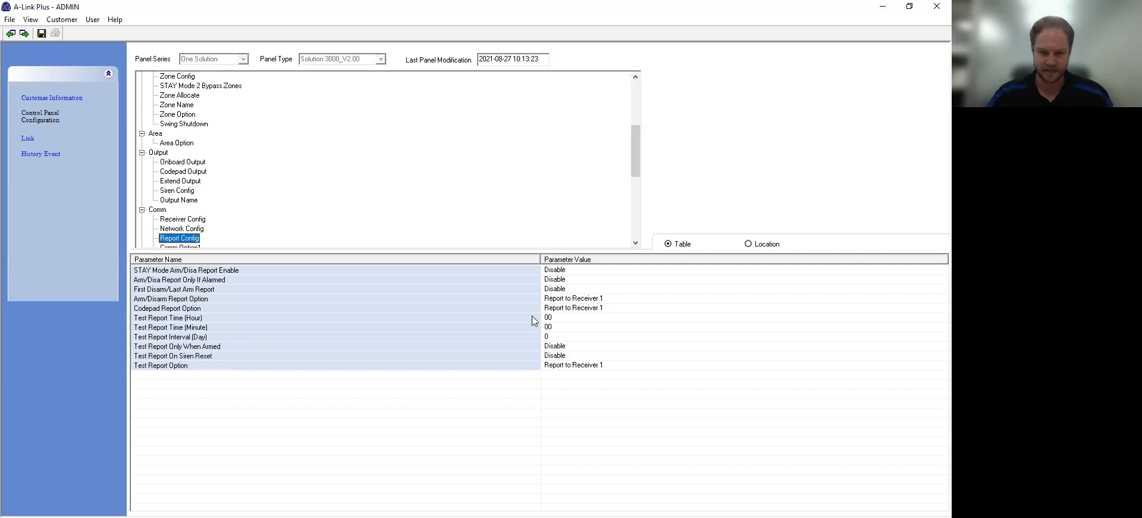
# Step: Set the test report time to hour 04, minute 11
pyautogui.click(161, 320)
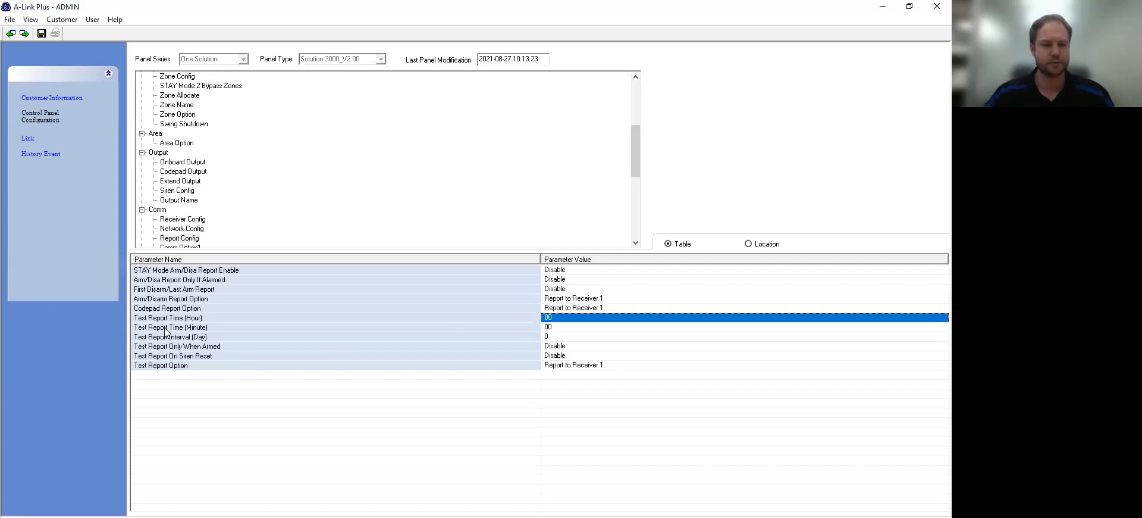
pyautogui.click(563, 319)
pyautogui.click(562, 319)
pyautogui.click(558, 359)
pyautogui.click(557, 320)
pyautogui.click(556, 328)
pyautogui.click(562, 328)
pyautogui.click(562, 328)
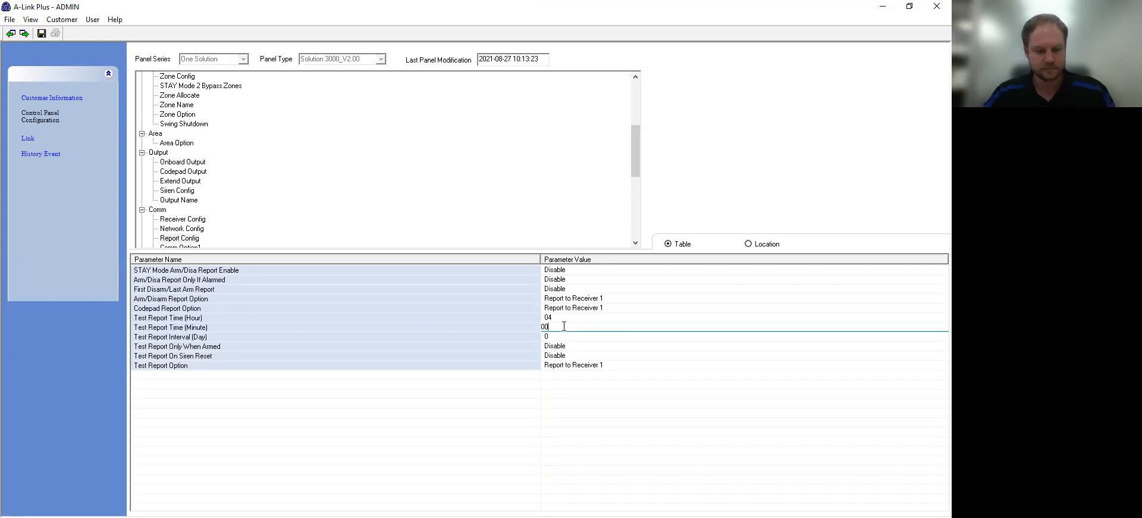
pyautogui.write('11')
pyautogui.press('Return')
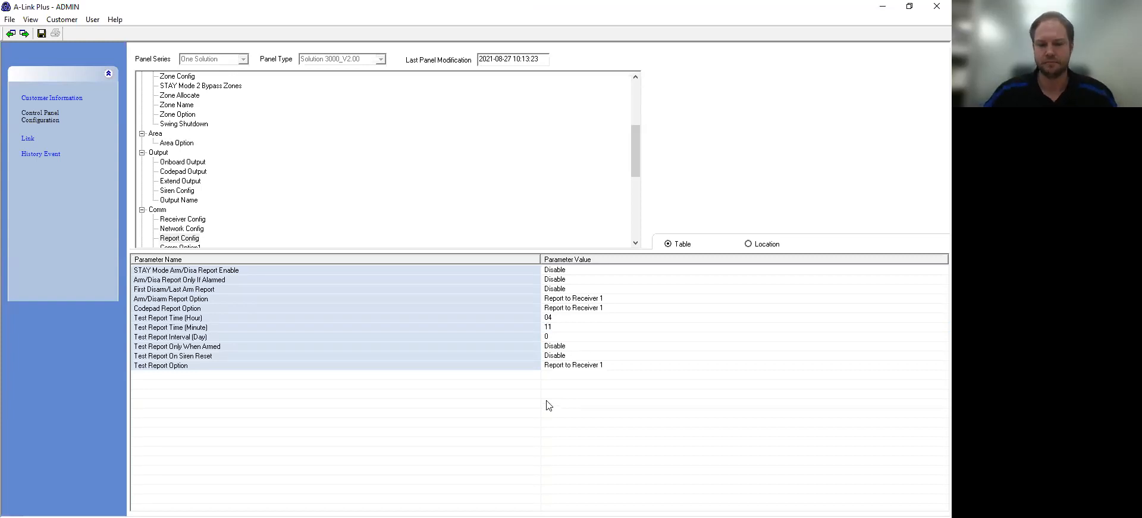
# Step: Set the test report interval to 1 day and display the Network Config Comm Option1 parameters
pyautogui.click(553, 337)
pyautogui.click(553, 338)
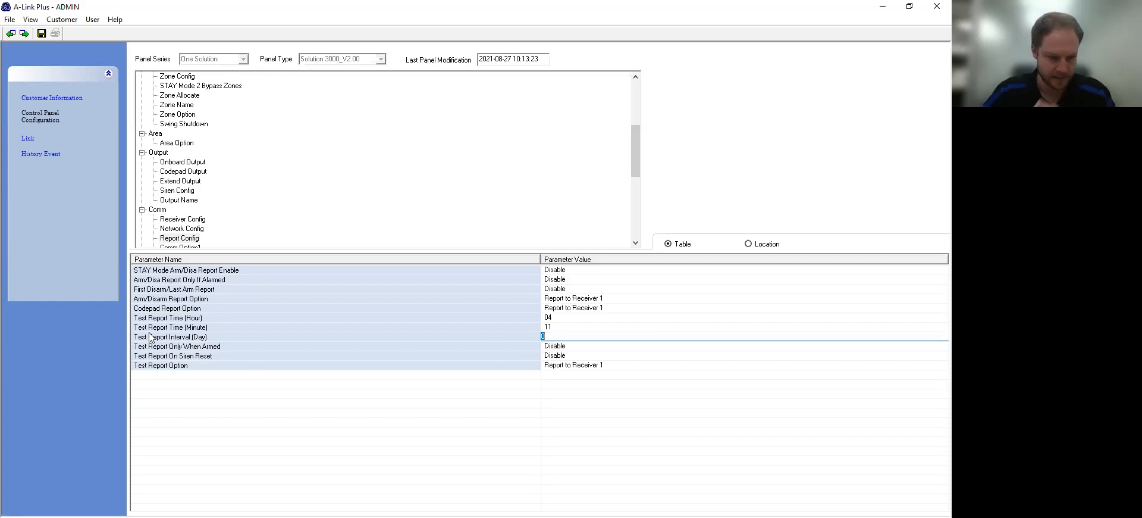
pyautogui.write('1')
pyautogui.click(569, 403)
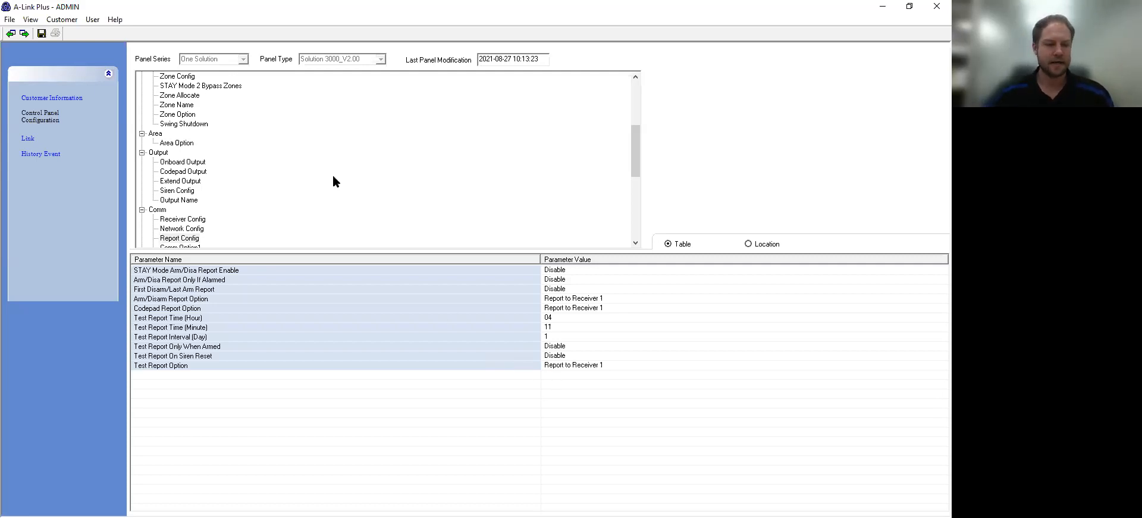
pyautogui.scroll(-1, 334, 177)
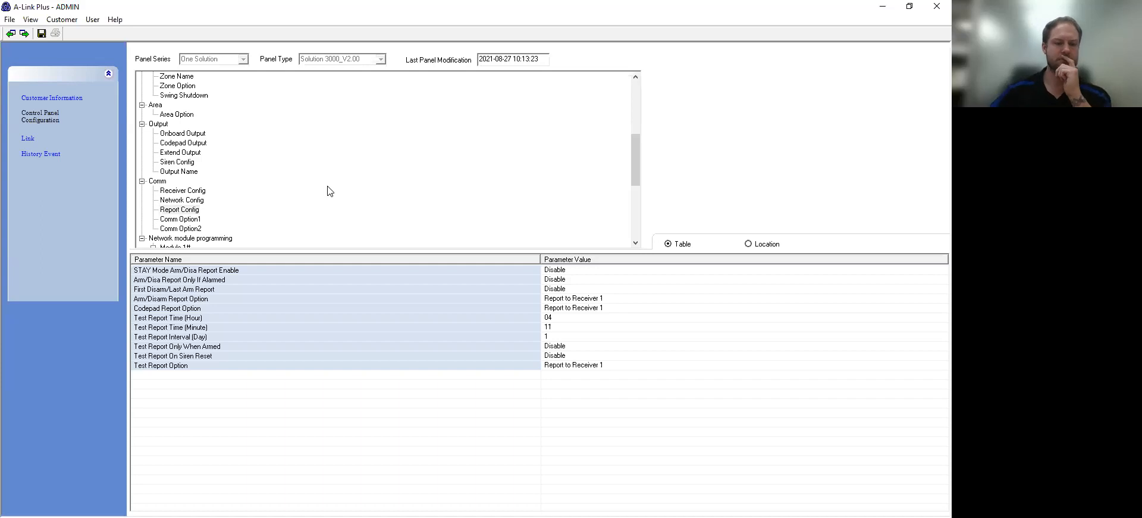
pyautogui.click(185, 203)
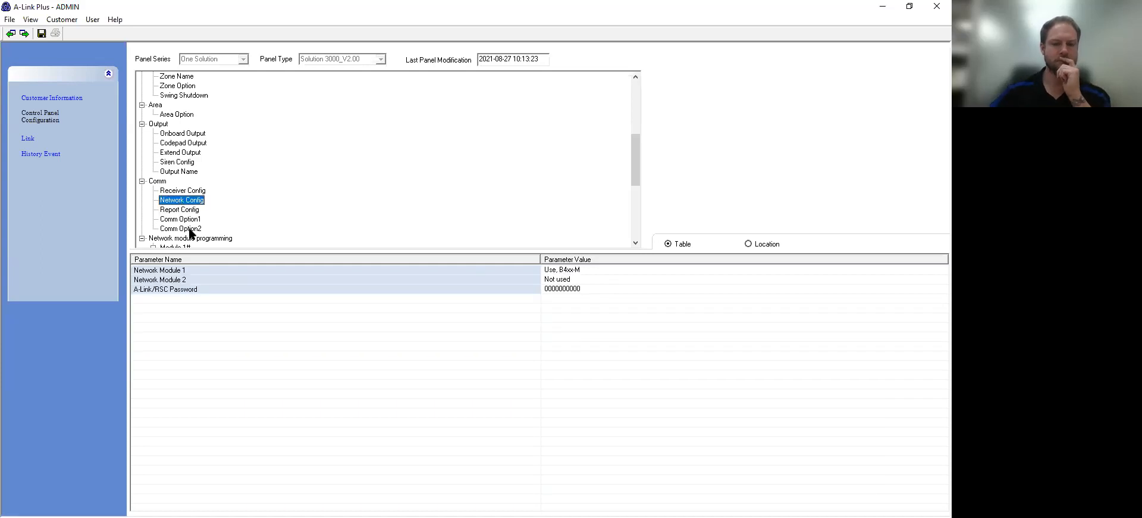
pyautogui.click(188, 220)
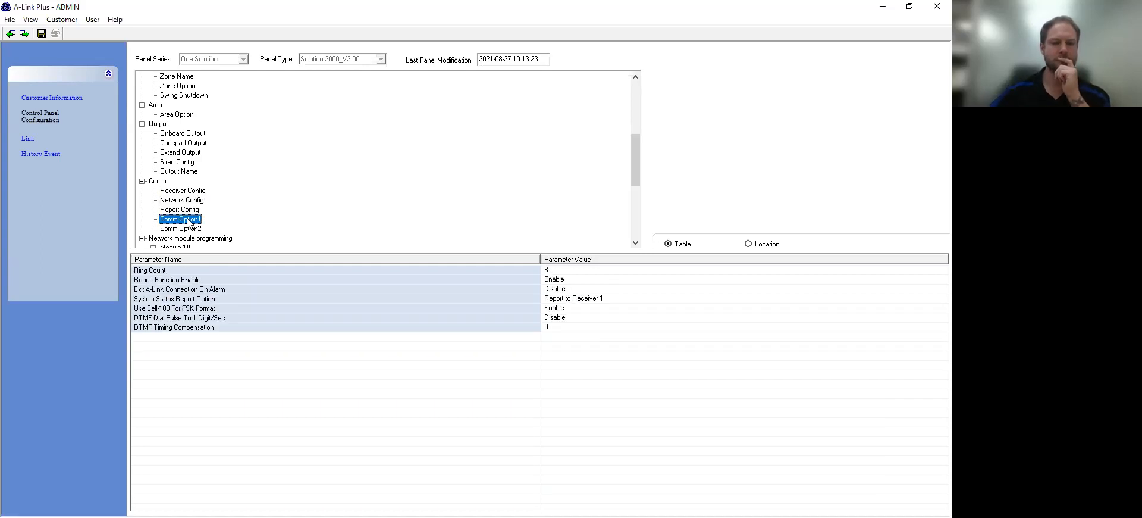
# Step: Check Comm Option2, then return to Receiver Config confirming CSVIP and 123.456.789.000:11000
pyautogui.click(188, 229)
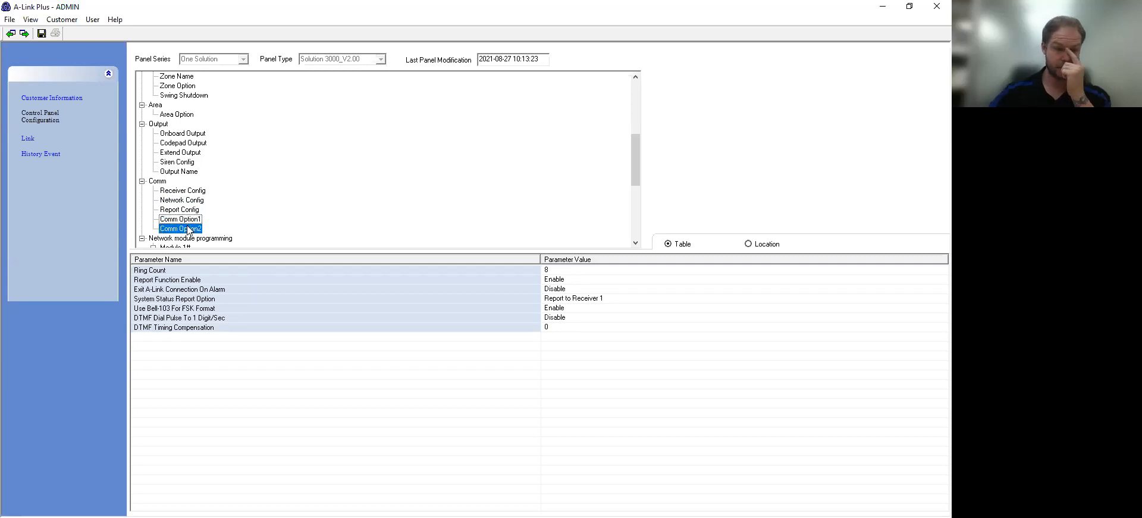
pyautogui.click(173, 191)
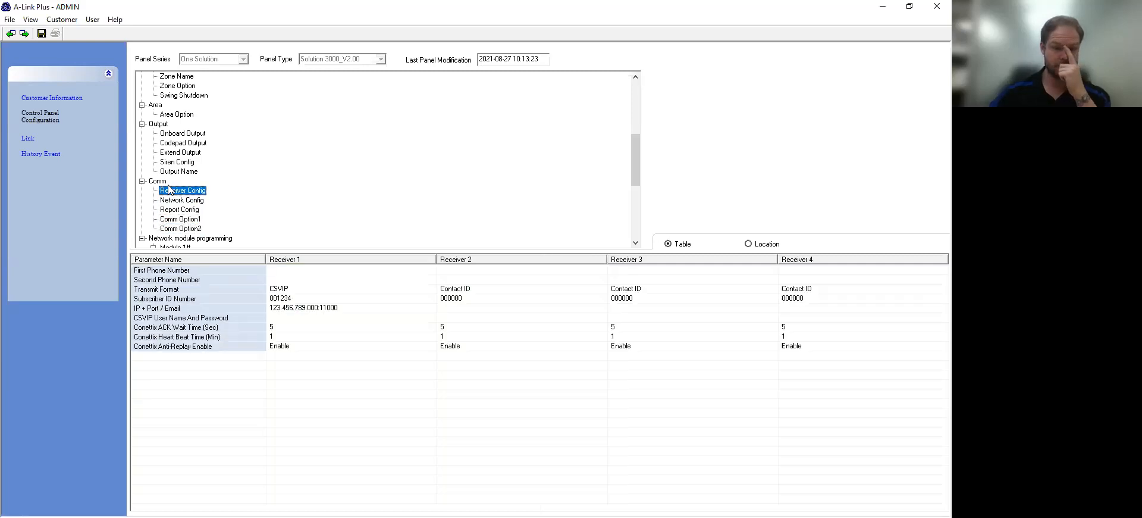
pyautogui.scroll(-1, 173, 196)
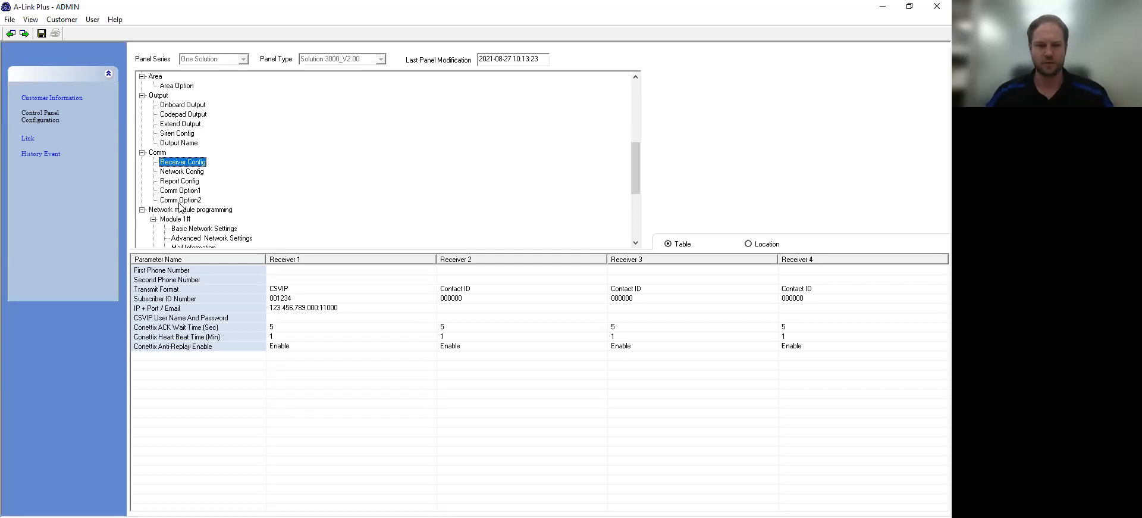
pyautogui.scroll(-1, 187, 225)
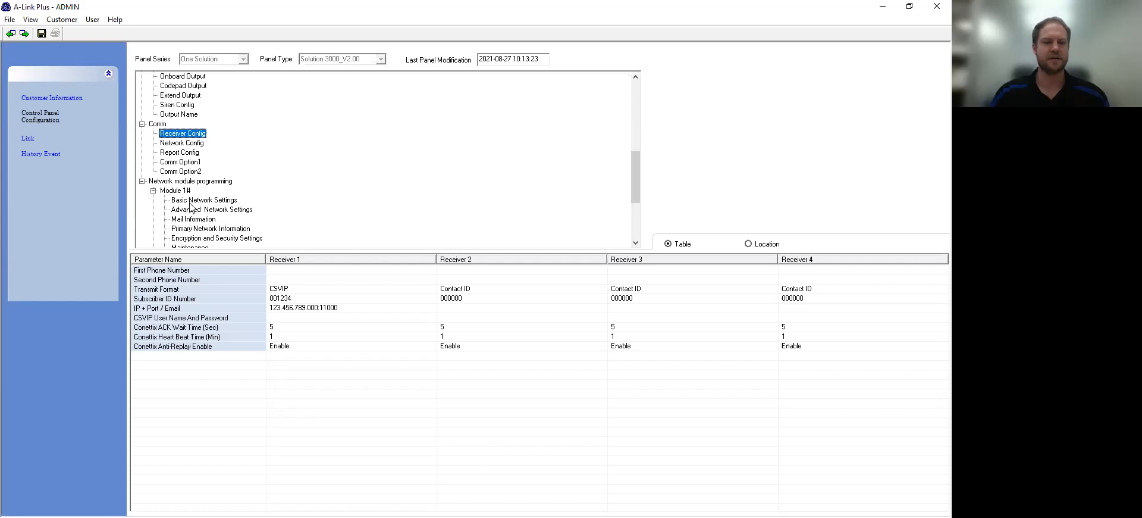
pyautogui.click(192, 201)
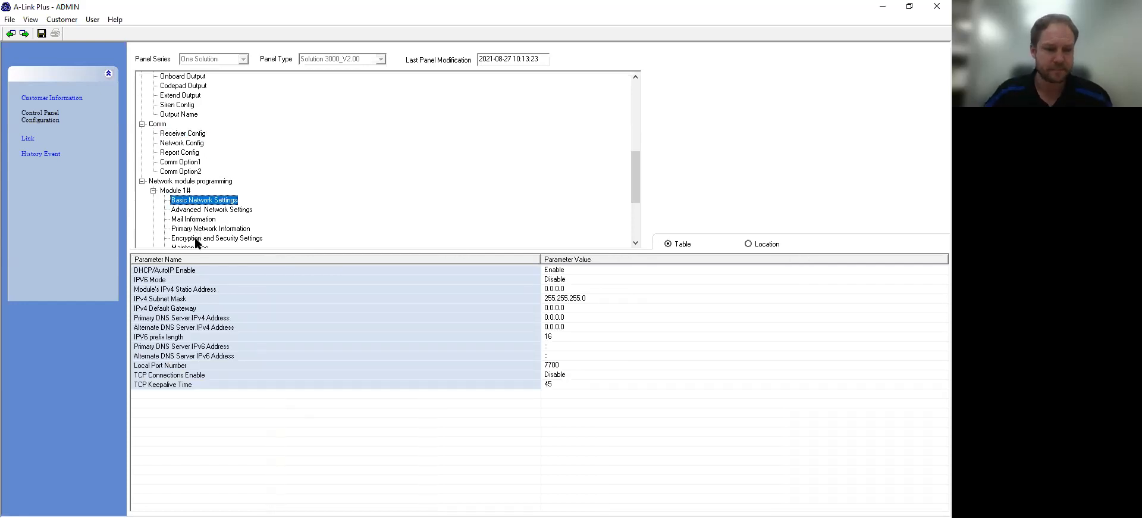
# Step: Browse Module 1#'s network settings down to Primary Network Information
pyautogui.click(180, 191)
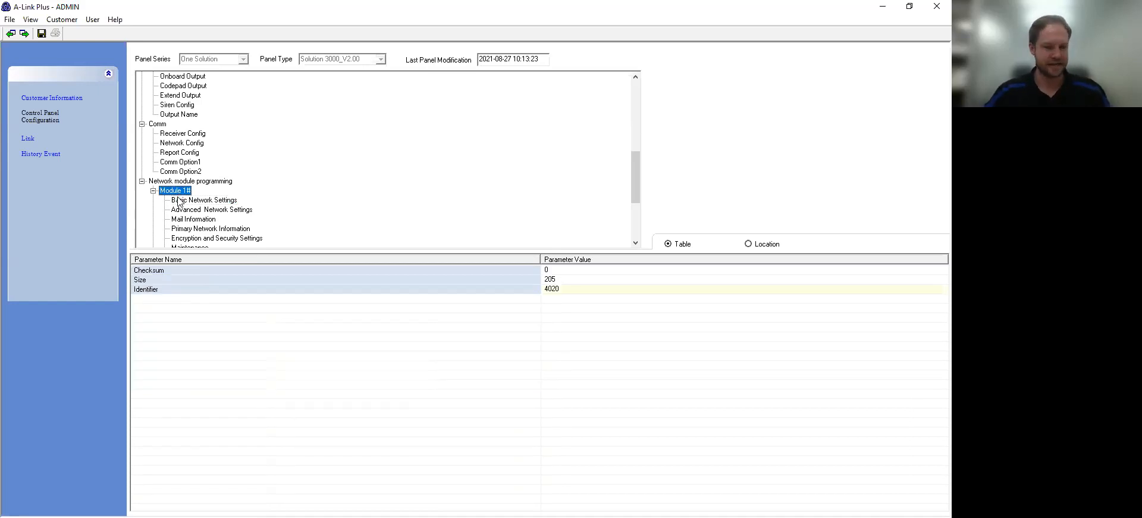
pyautogui.scroll(-1, 176, 199)
pyautogui.click(184, 173)
pyautogui.click(187, 181)
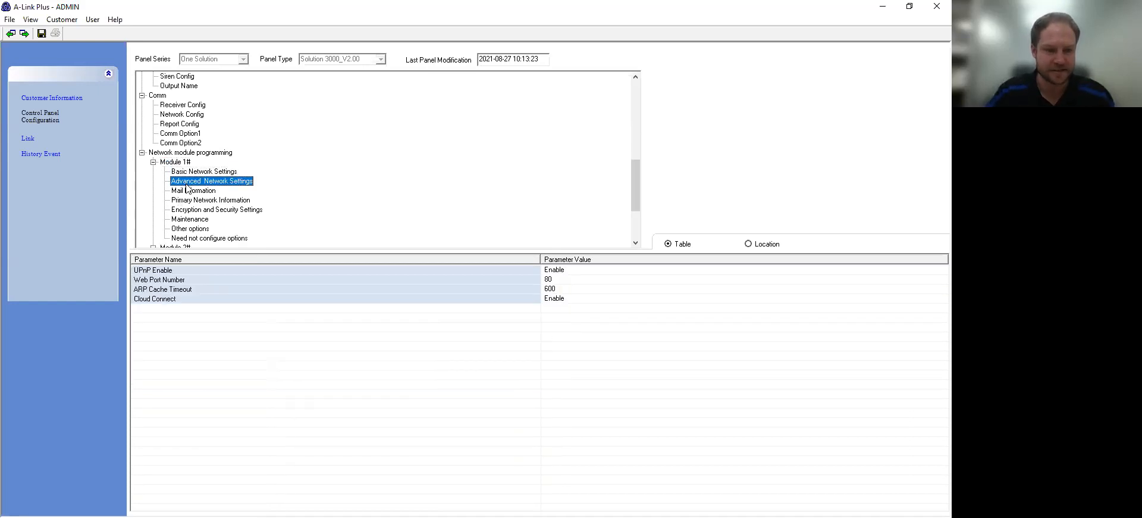
pyautogui.click(189, 191)
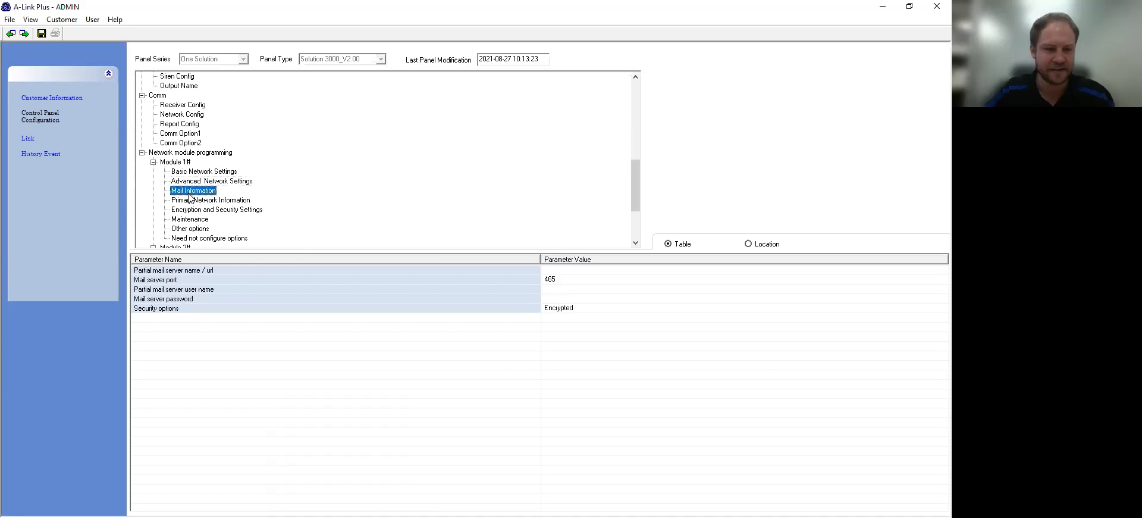
pyautogui.click(192, 208)
pyautogui.click(191, 201)
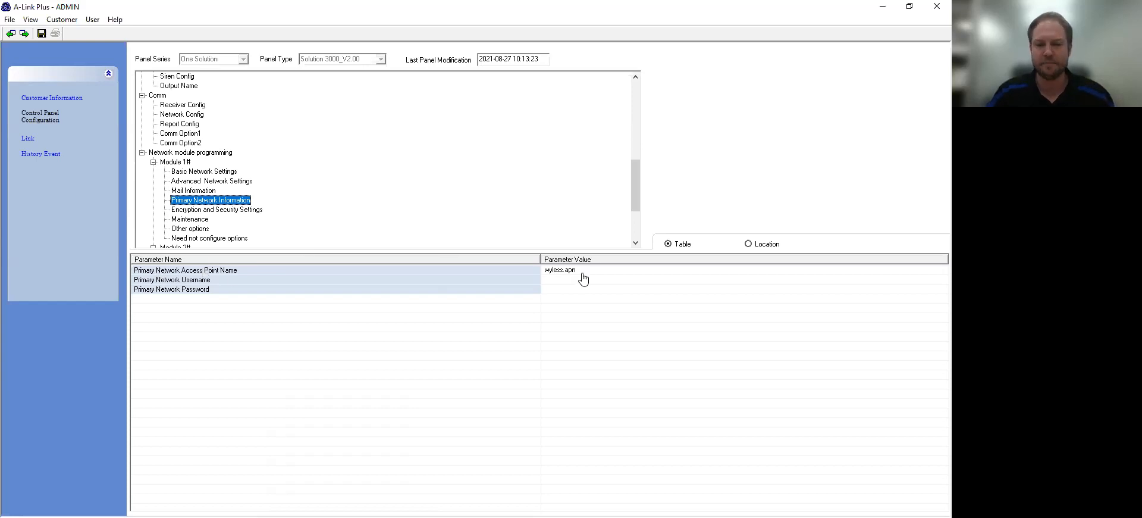
# Step: Change the Primary Network Access Point Name from wyless.apn to vodafone
pyautogui.click(583, 278)
pyautogui.click(593, 269)
pyautogui.moveTo(594, 269); pyautogui.dragTo(556, 270)
pyautogui.moveTo(477, 273); pyautogui.dragTo(508, 283)
pyautogui.write('vod')
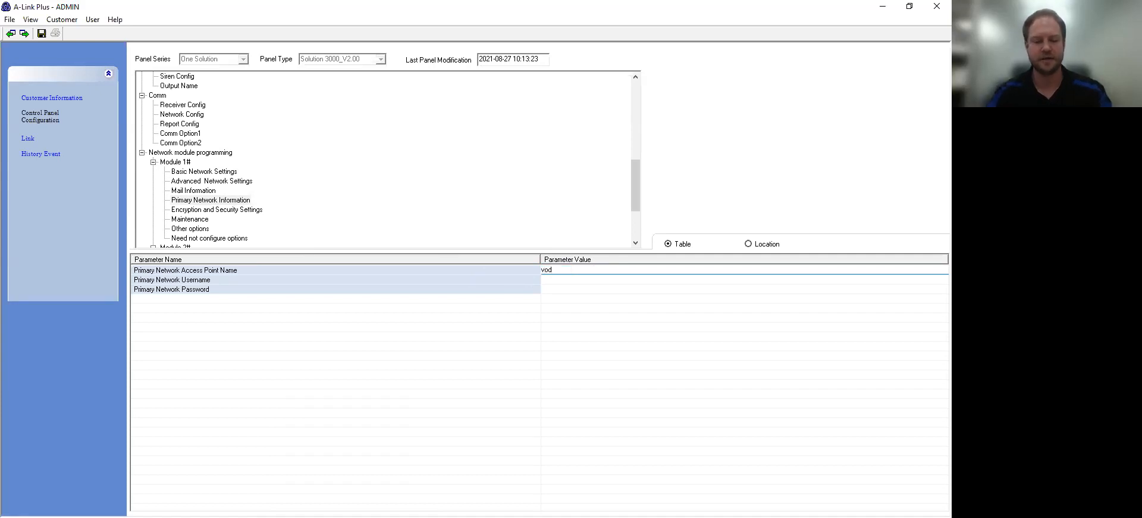
pyautogui.write('afone')
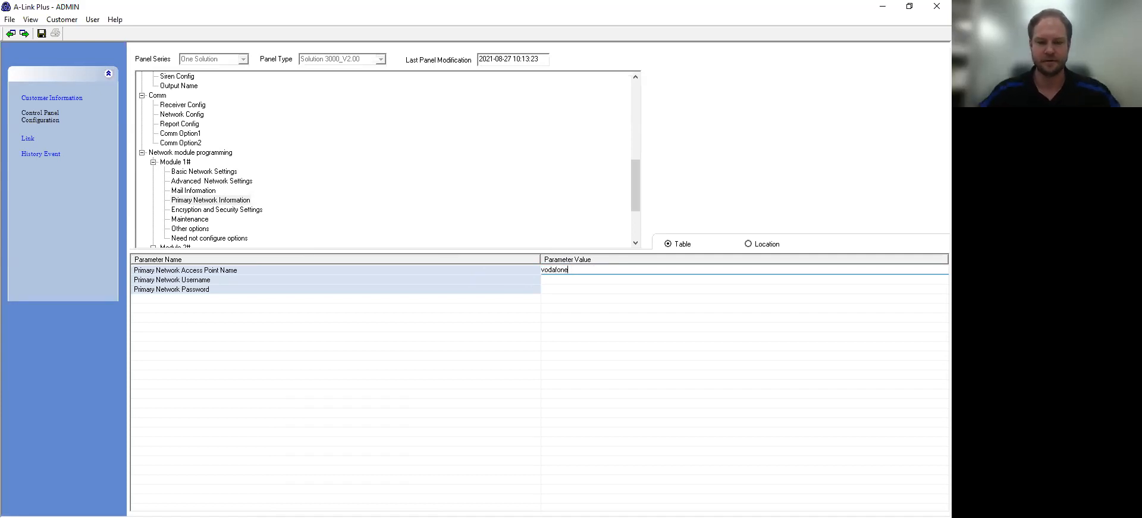
pyautogui.click(534, 324)
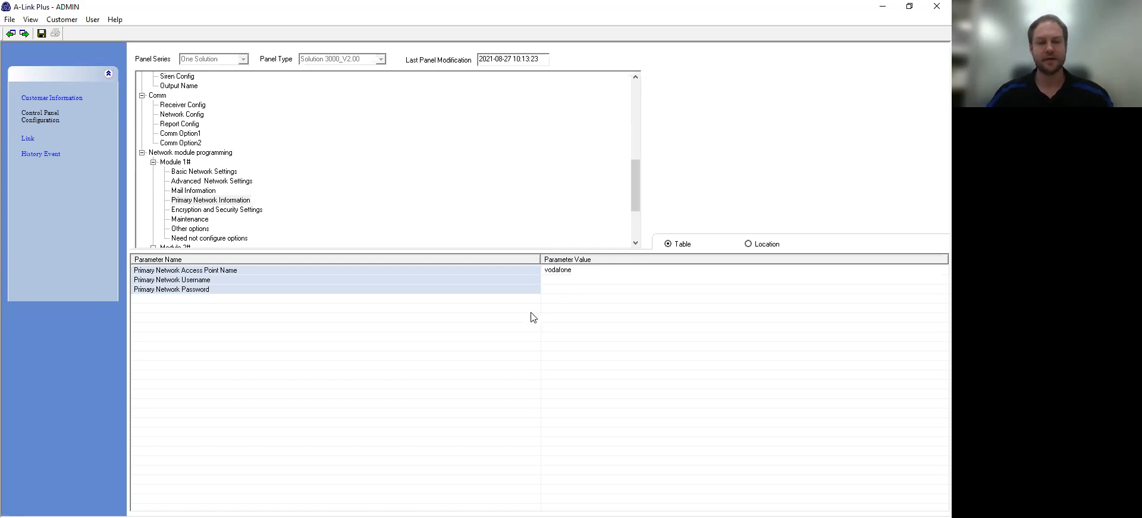
pyautogui.scroll(-3, 384, 192)
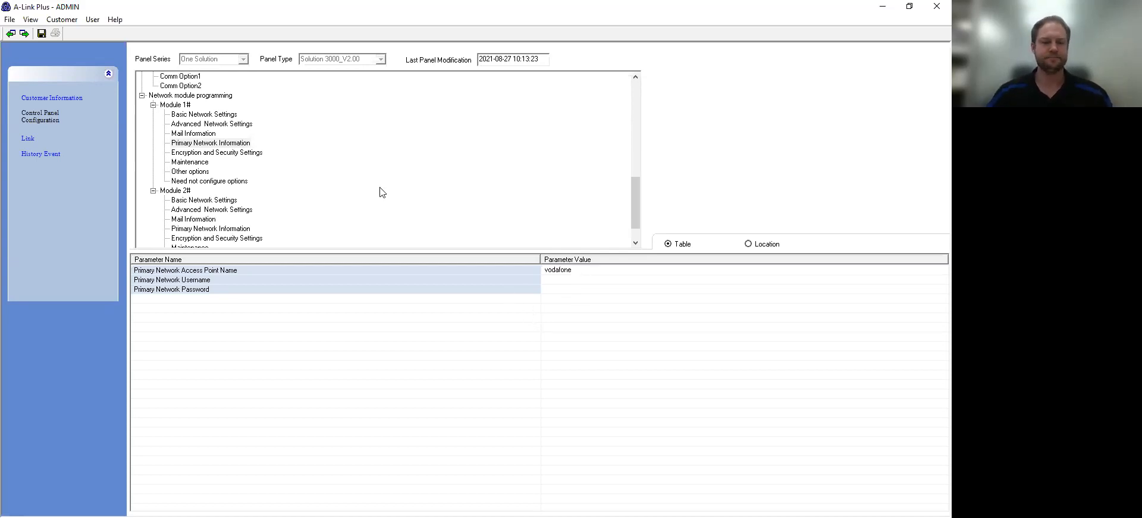
# Step: Save the panel configuration and go to the Link page
pyautogui.scroll(2, 381, 193)
pyautogui.scroll(10, 382, 193)
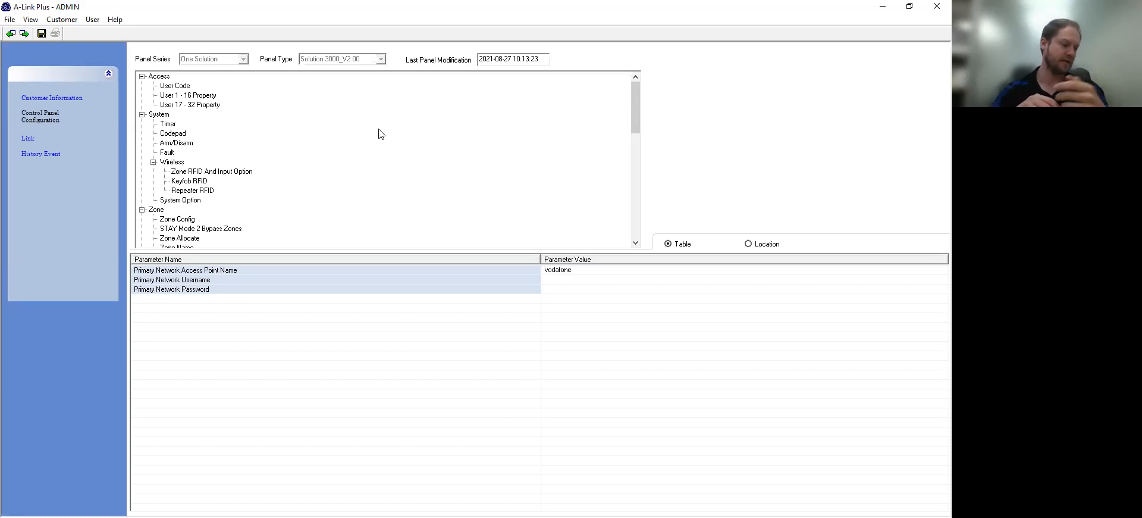
pyautogui.click(41, 34)
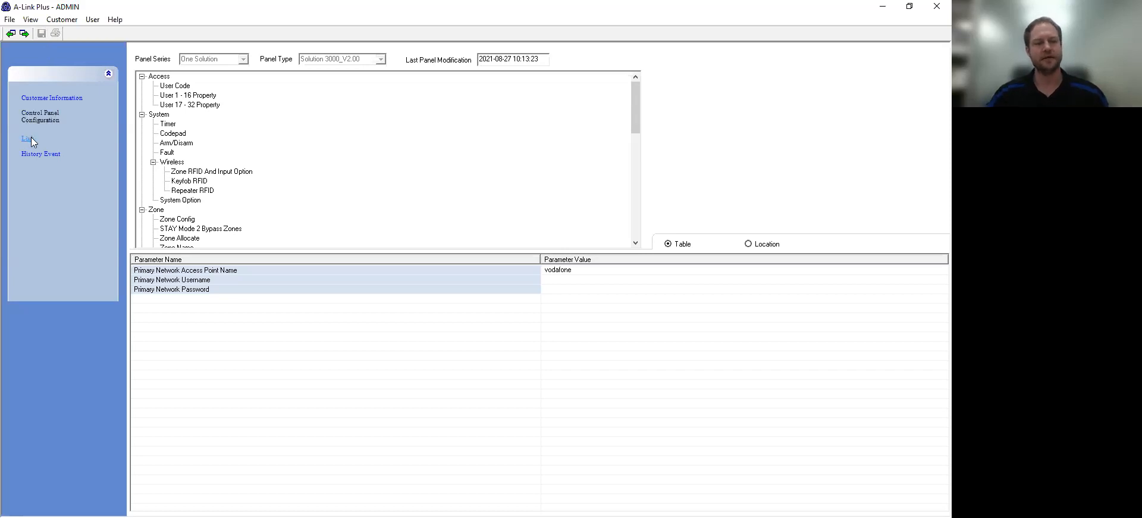
pyautogui.click(31, 137)
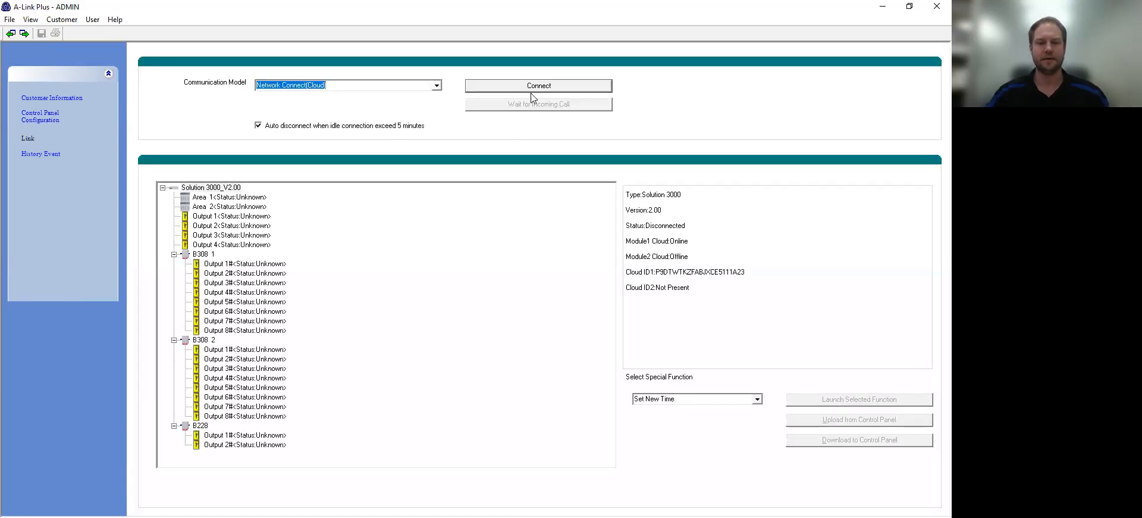
# Step: Connect to the panel over the cloud and download the configuration to it
pyautogui.click(532, 86)
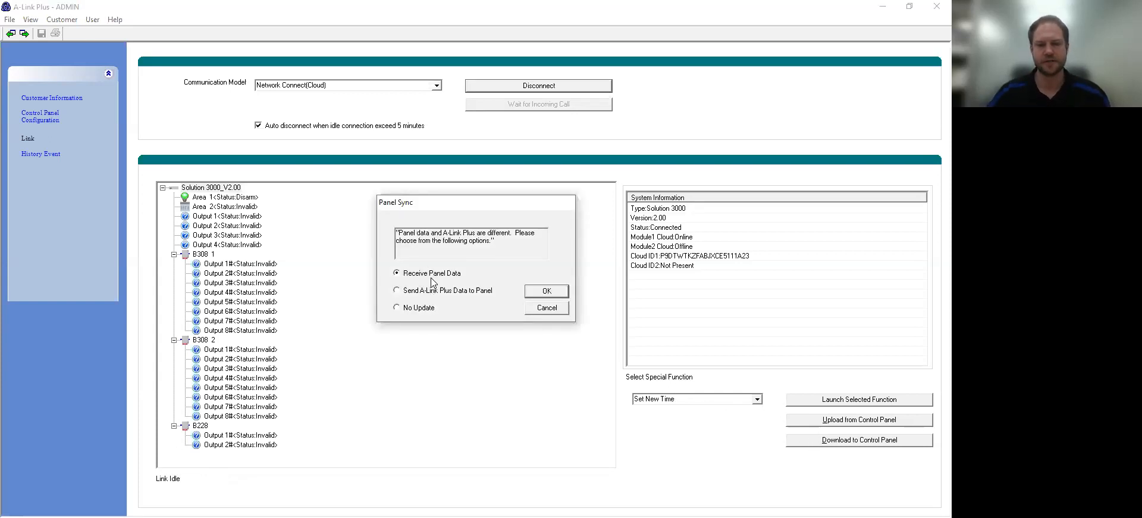
pyautogui.click(540, 309)
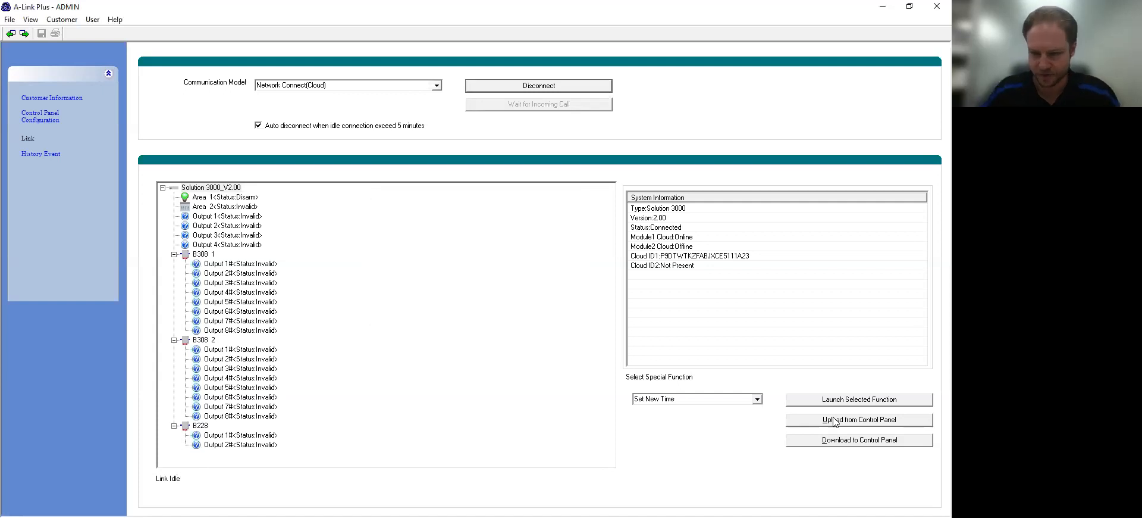
pyautogui.click(887, 422)
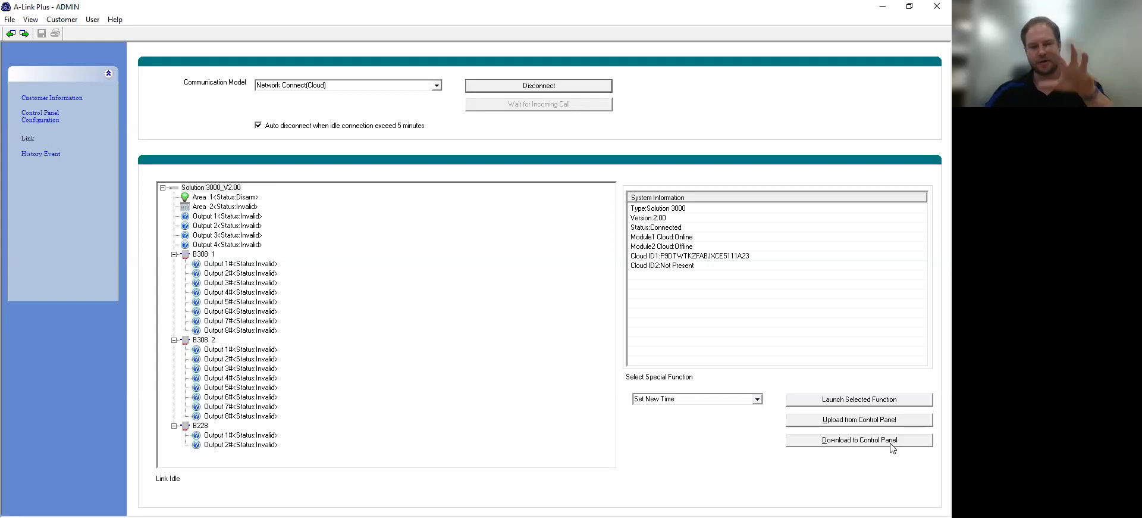
pyautogui.click(888, 441)
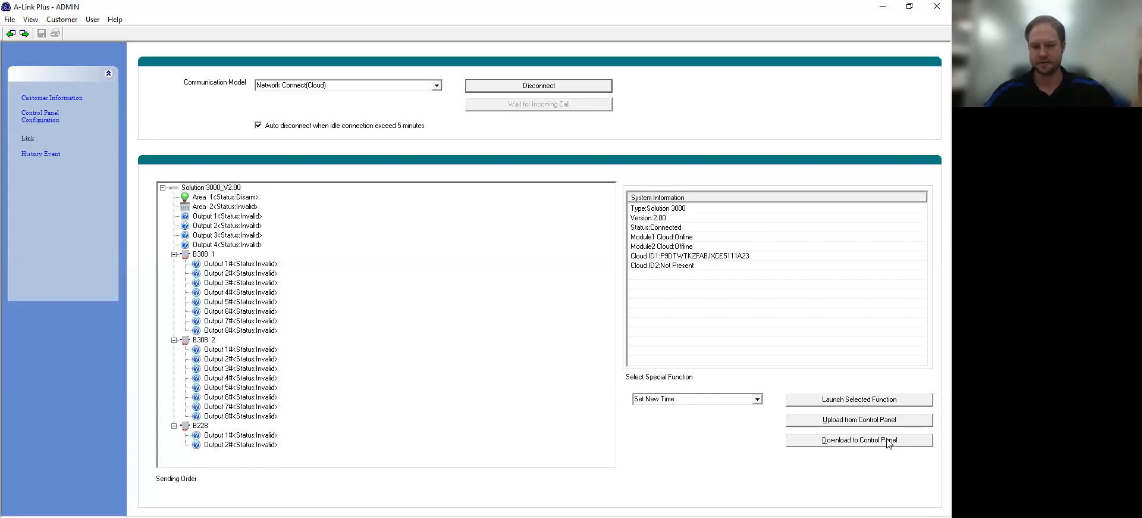
pyautogui.click(888, 441)
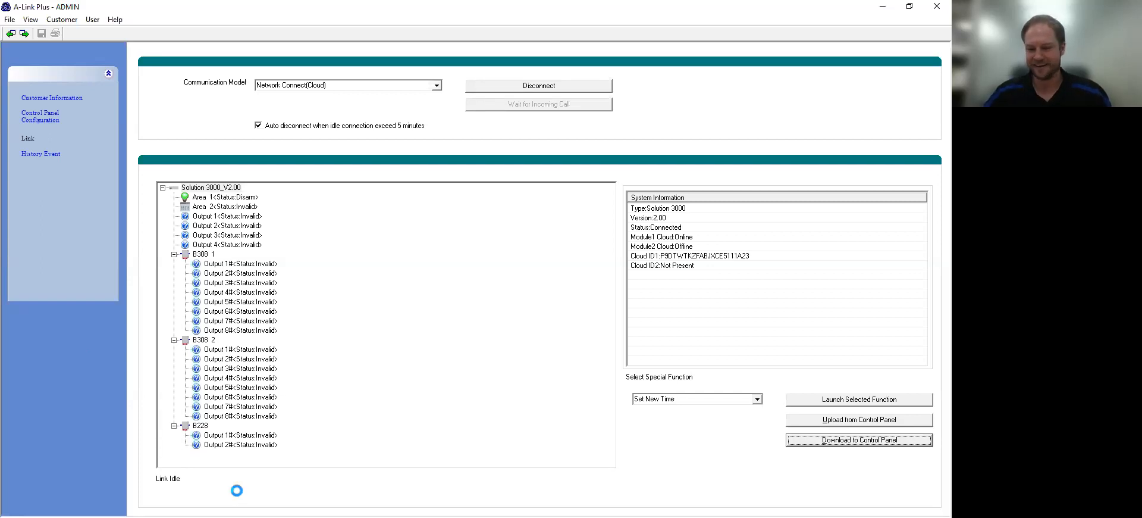
pyautogui.click(557, 294)
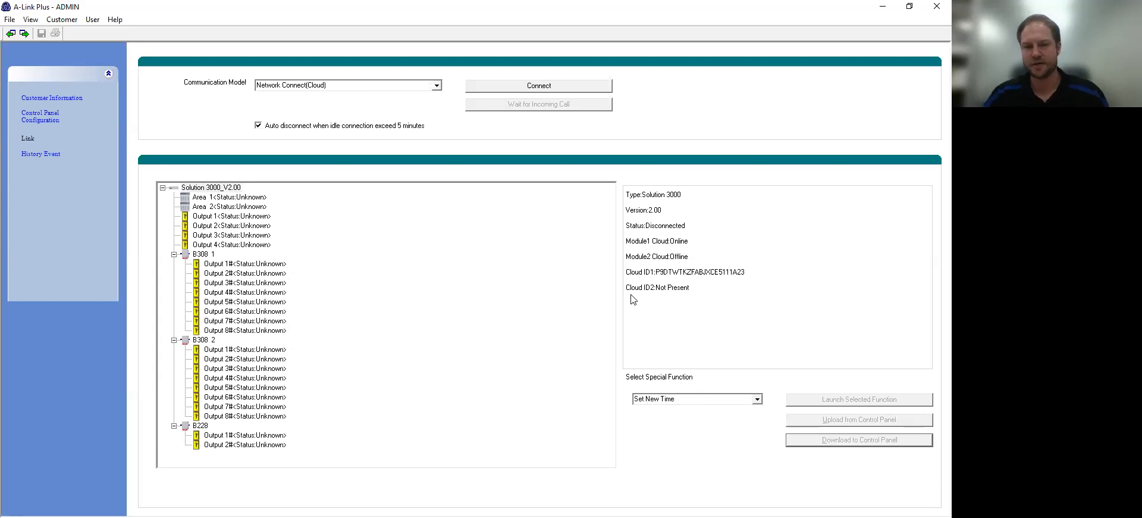
# Step: Reconnect to the panel over the cloud and open the Special Function list
pyautogui.click(569, 83)
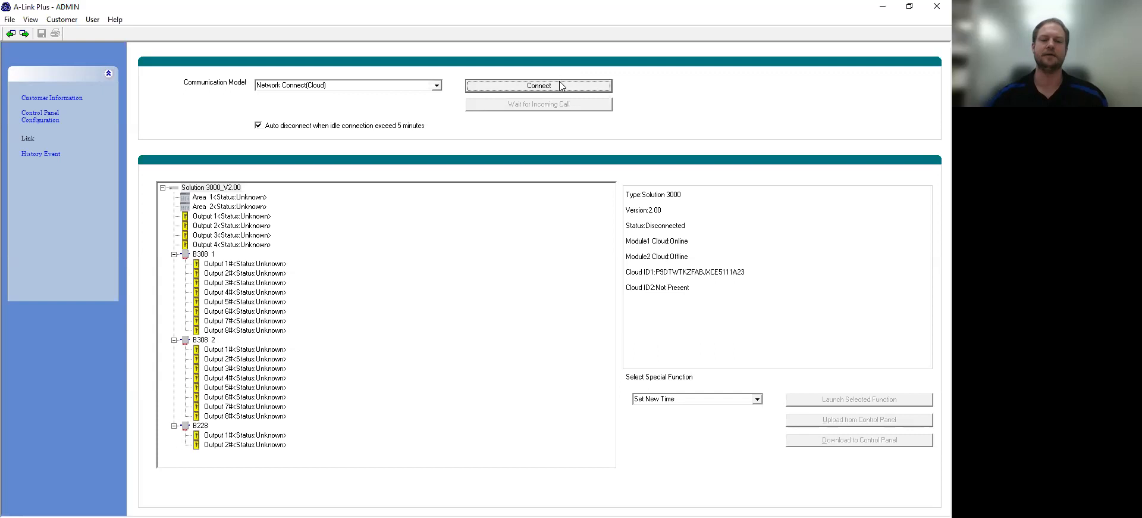
pyautogui.click(559, 81)
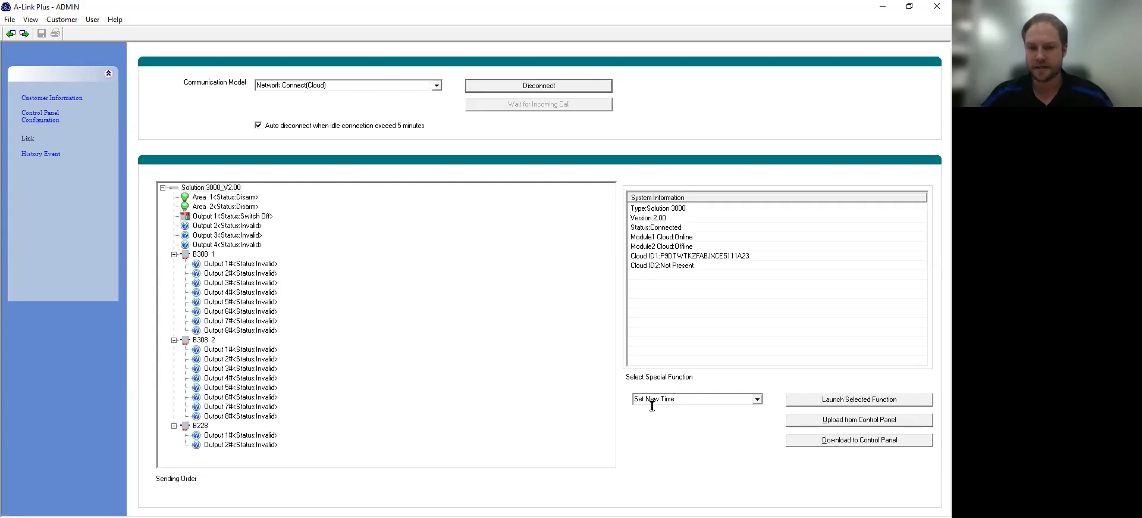
pyautogui.click(757, 399)
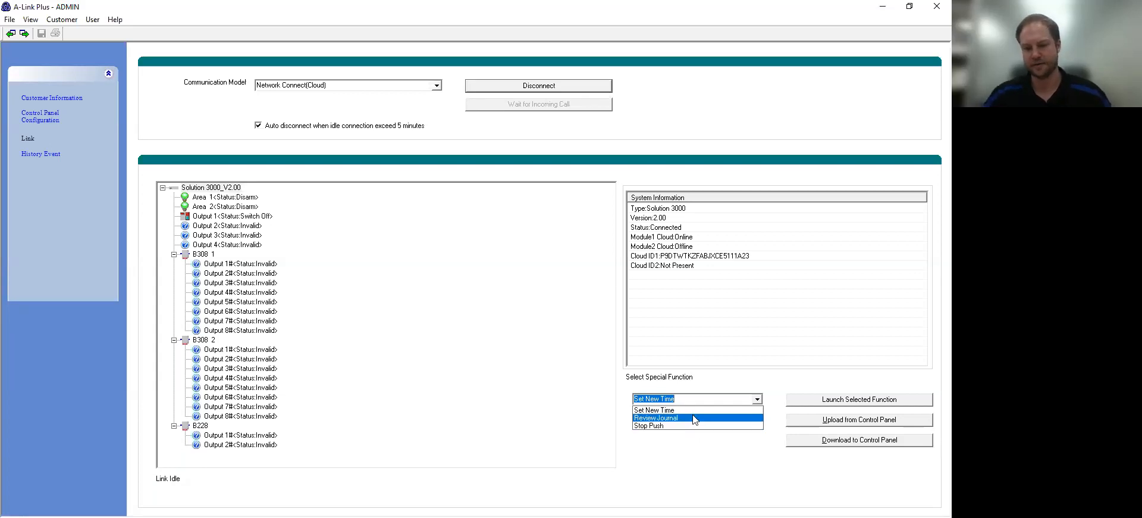
# Step: Set the panel clock, review and save the journal's 71 events, and view History Event
pyautogui.click(693, 410)
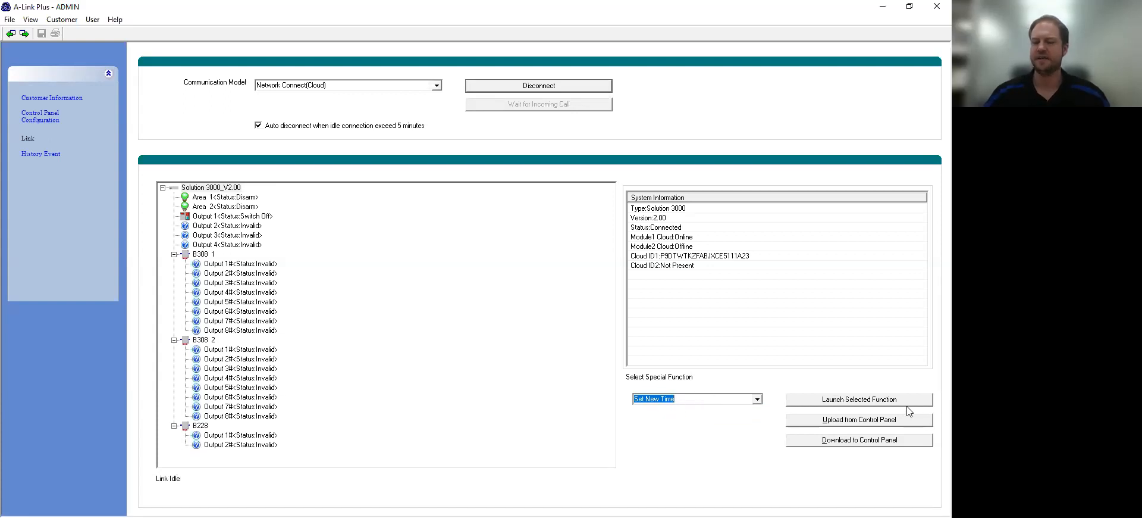
pyautogui.click(872, 403)
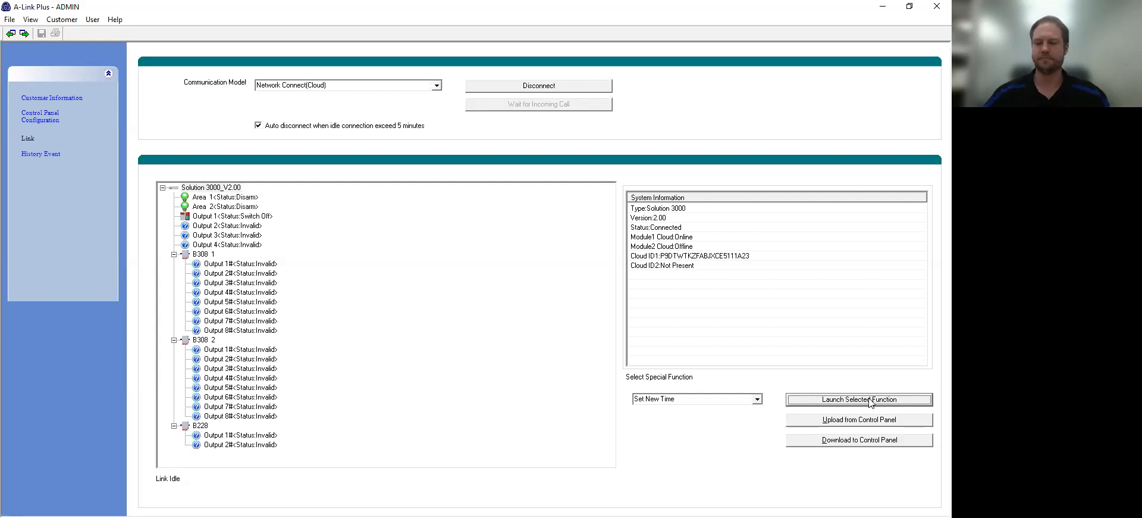
pyautogui.click(758, 403)
pyautogui.press('Down')
pyautogui.press('Return')
pyautogui.click(808, 402)
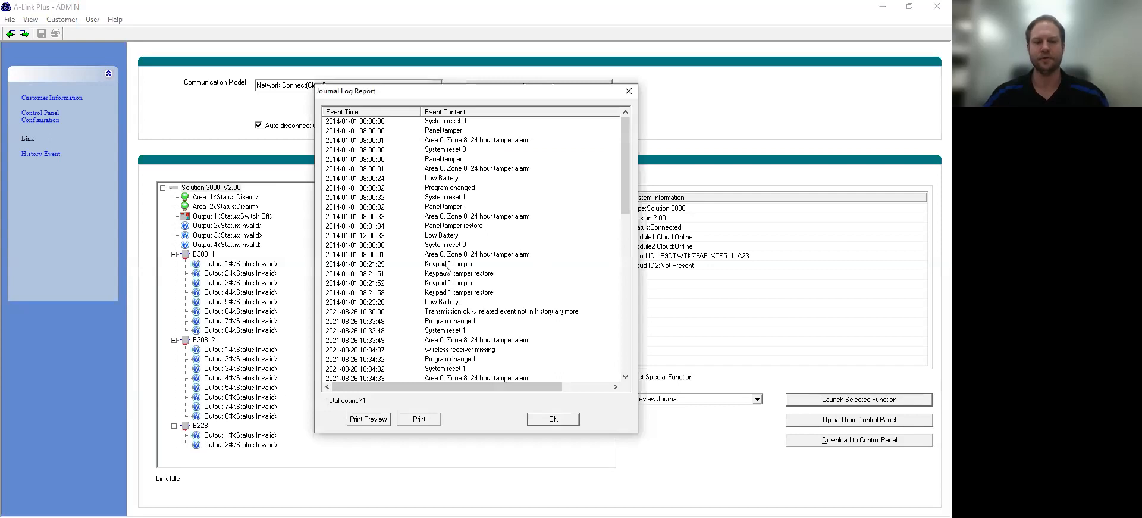
pyautogui.click(575, 419)
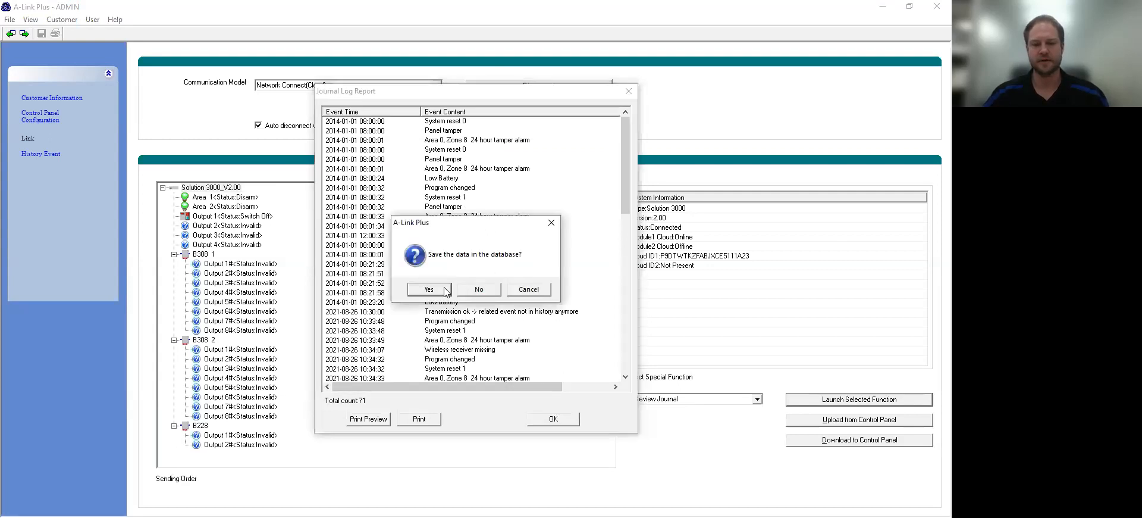
pyautogui.click(446, 291)
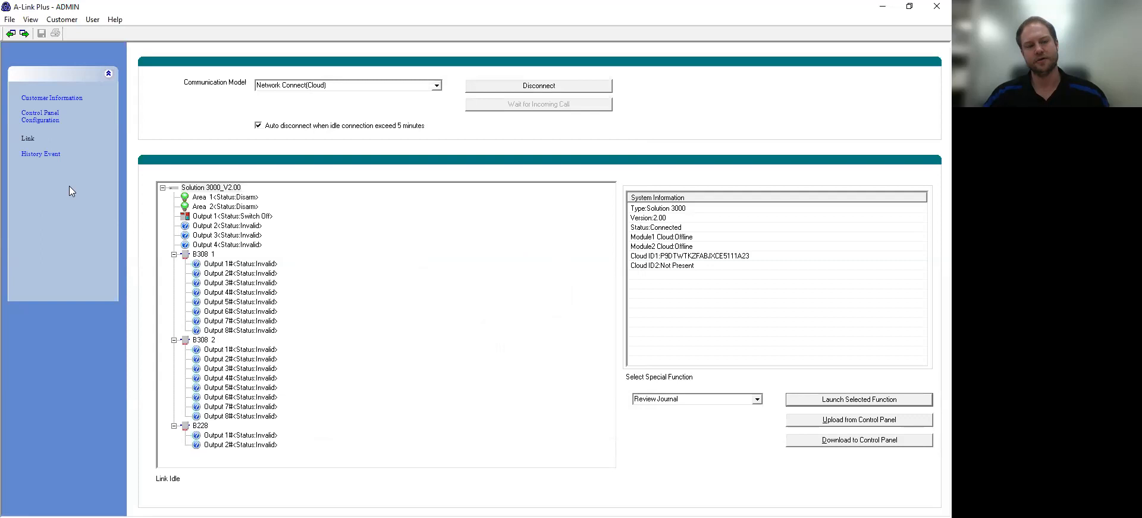
pyautogui.click(47, 155)
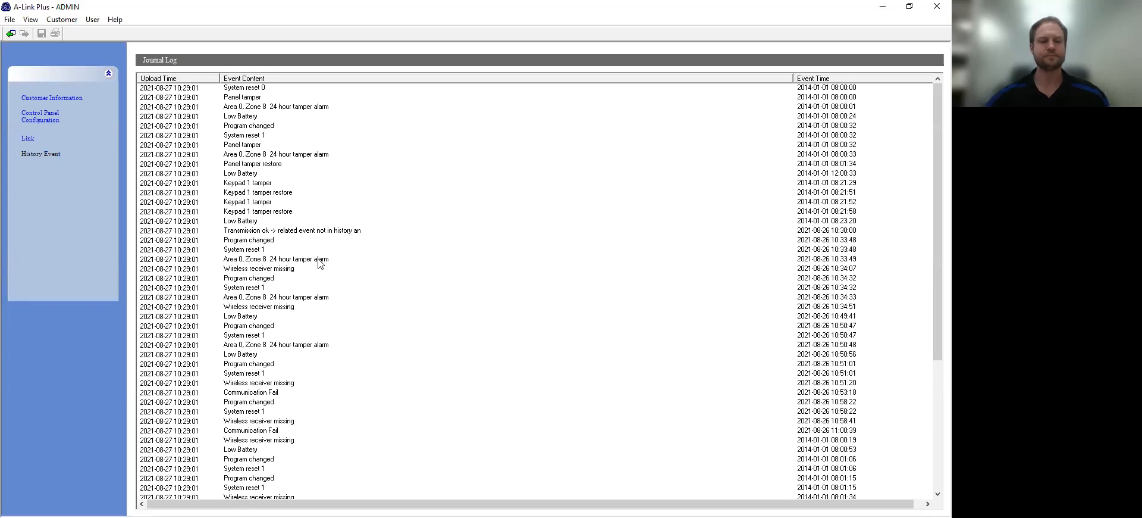
# Step: Return to the Control Panel Configuration page
pyautogui.click(50, 120)
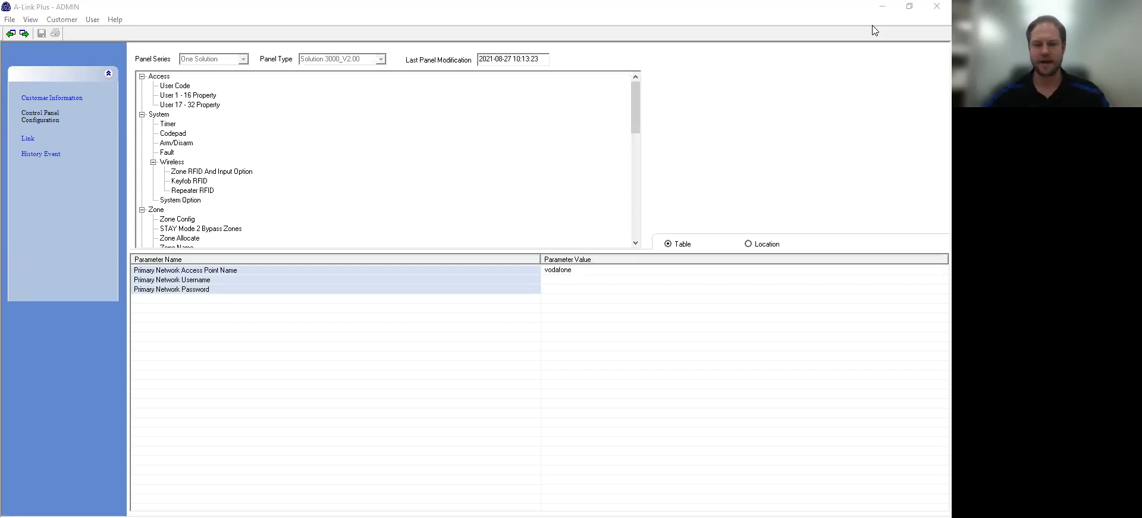
# Step: Connect RSC+ to the panel with the user code and open Events > History
pyautogui.click(244, 208)
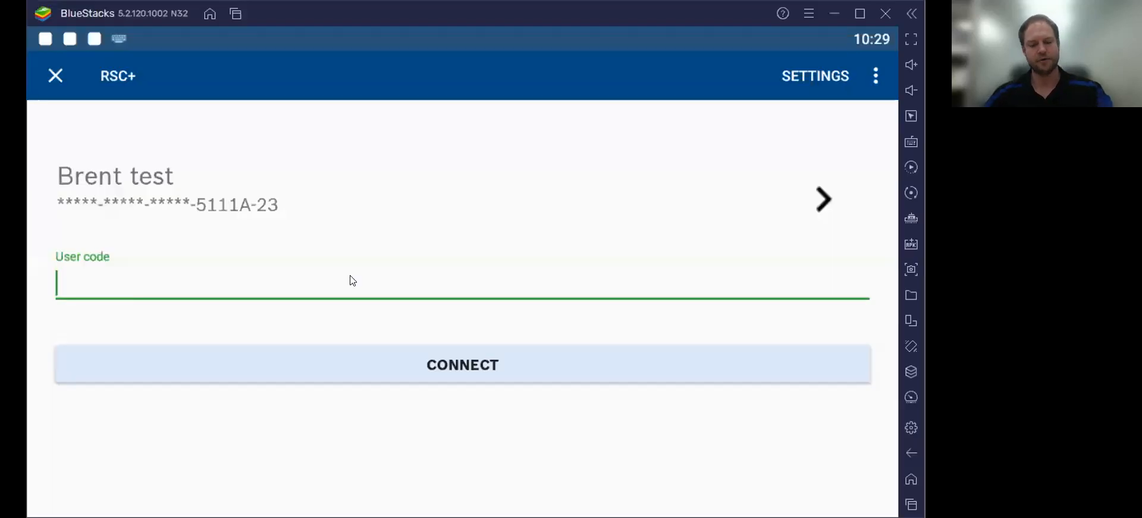
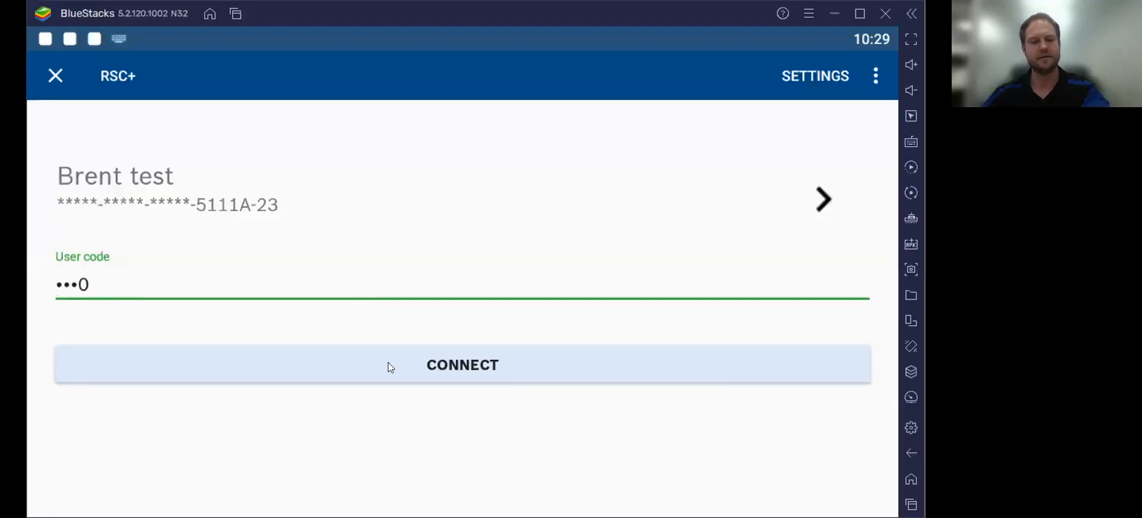
pyautogui.click(388, 362)
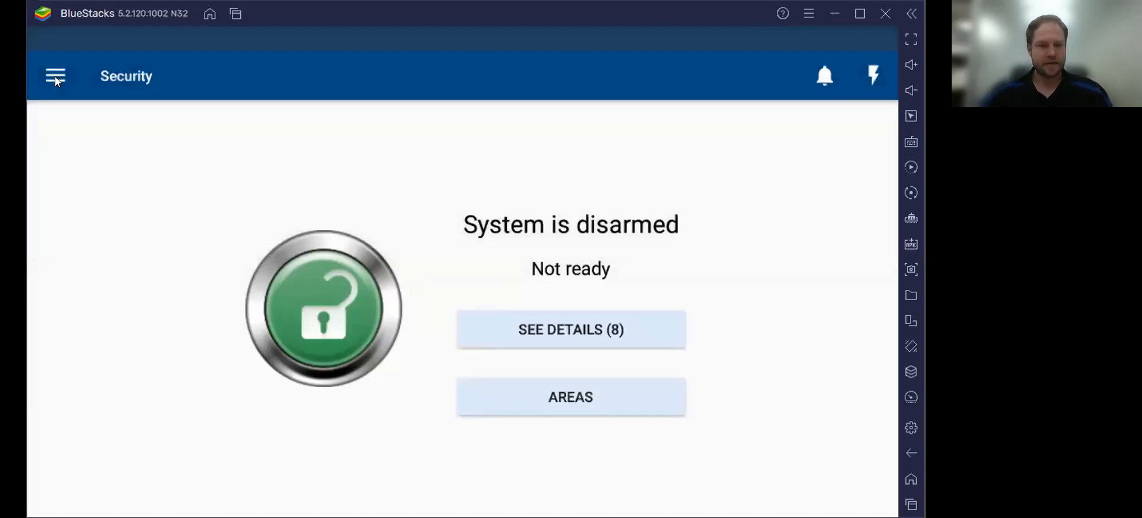
pyautogui.click(54, 77)
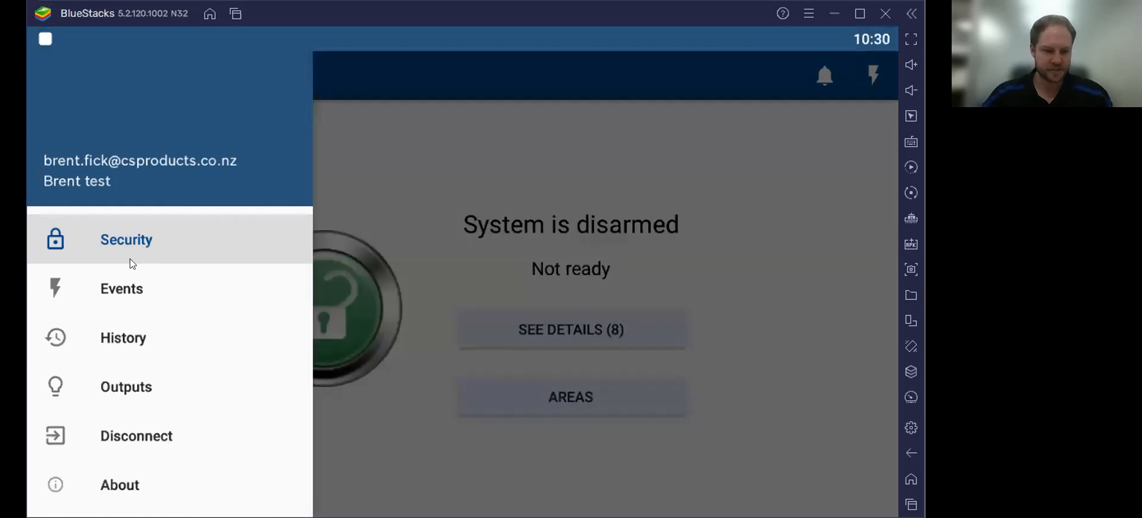
pyautogui.click(125, 292)
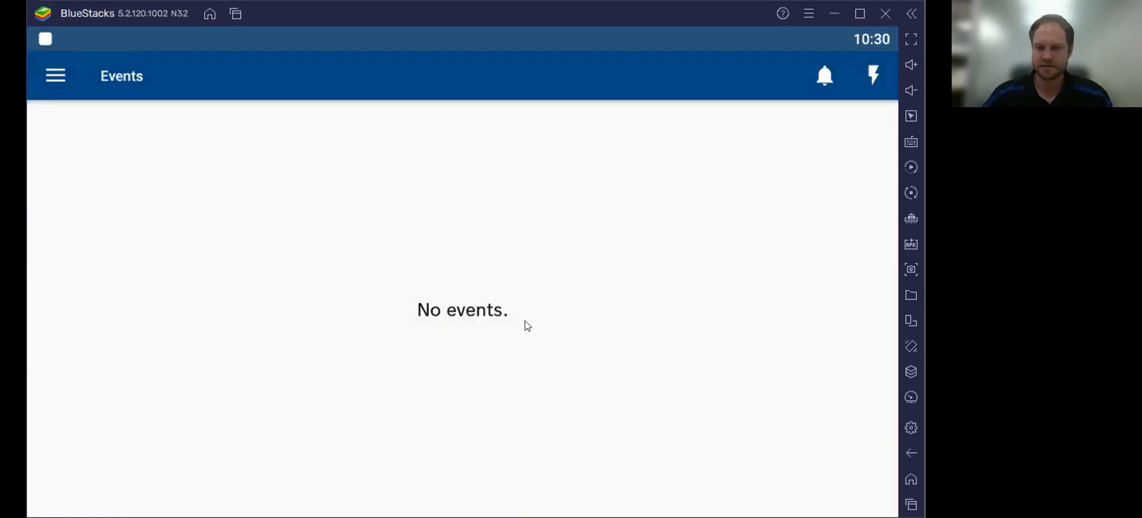
pyautogui.click(55, 76)
pyautogui.click(119, 335)
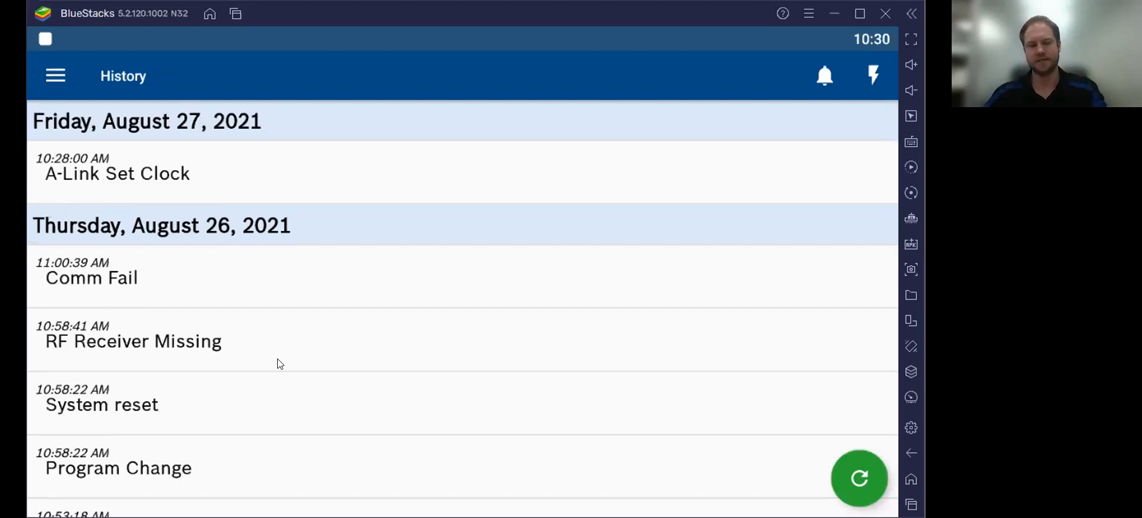
# Step: In RSC+, go to the Outputs page and switch Output #1 on, confirming the prompt
pyautogui.click(55, 75)
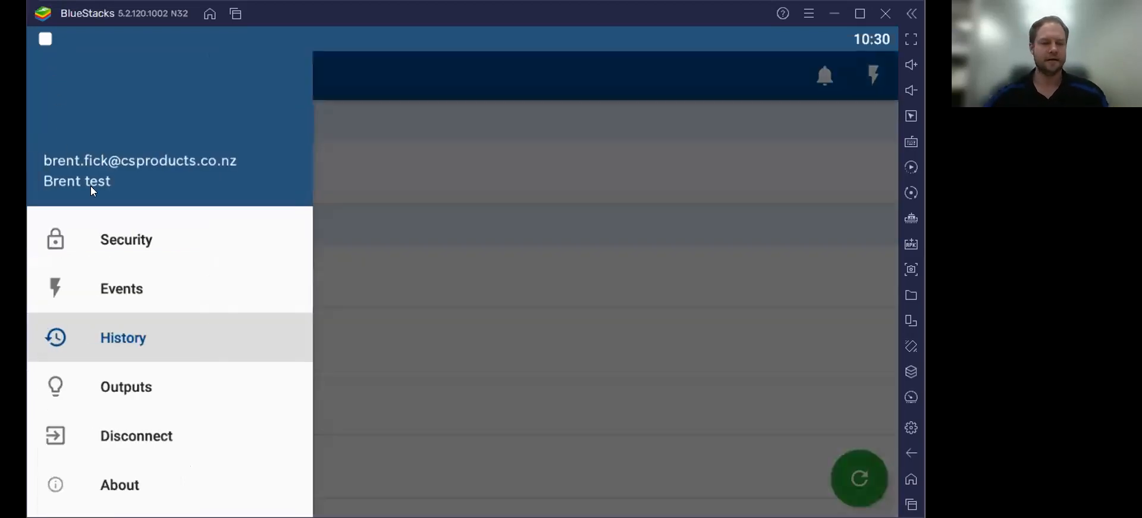
pyautogui.click(136, 392)
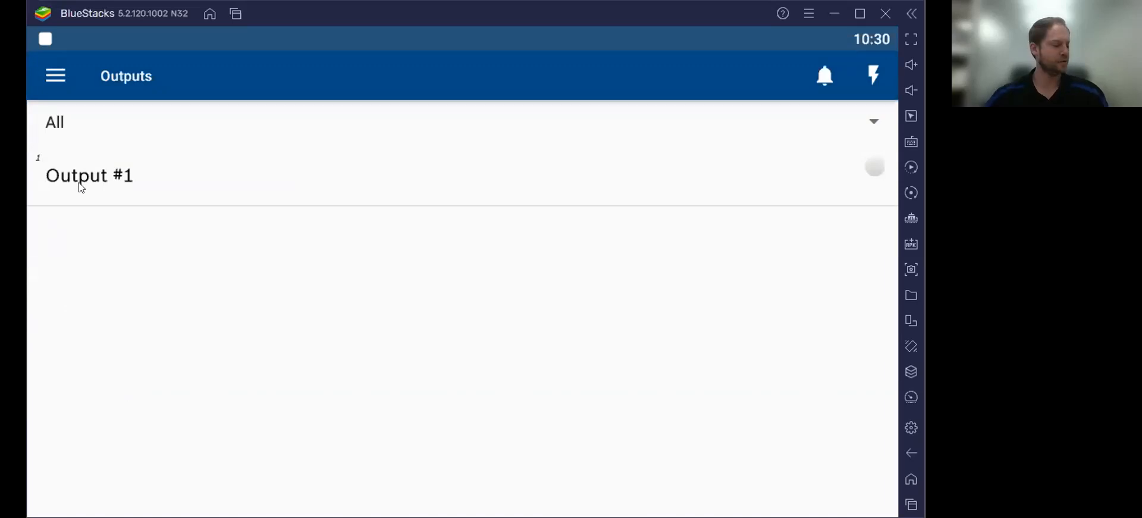
pyautogui.click(868, 171)
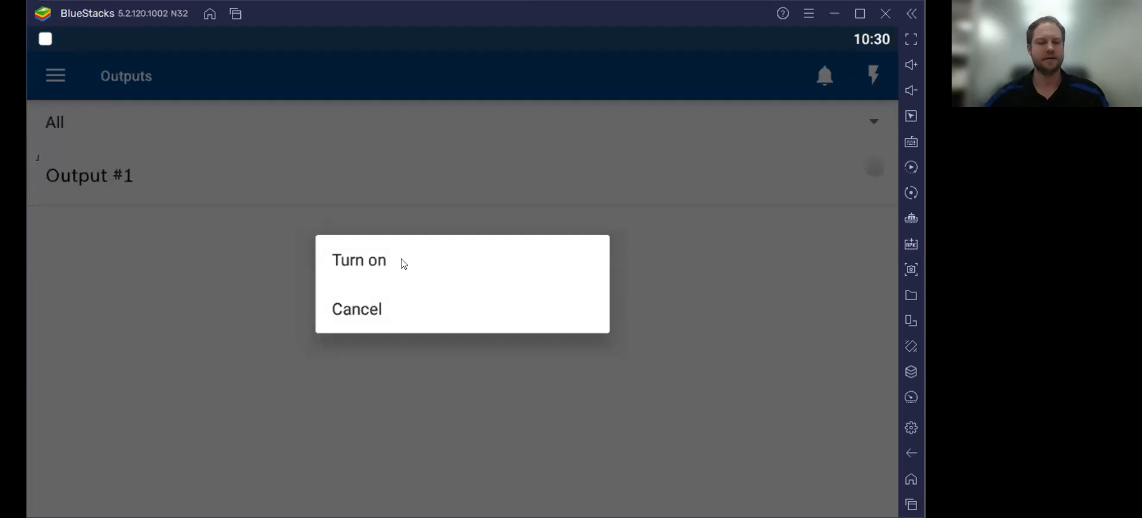
pyautogui.click(400, 262)
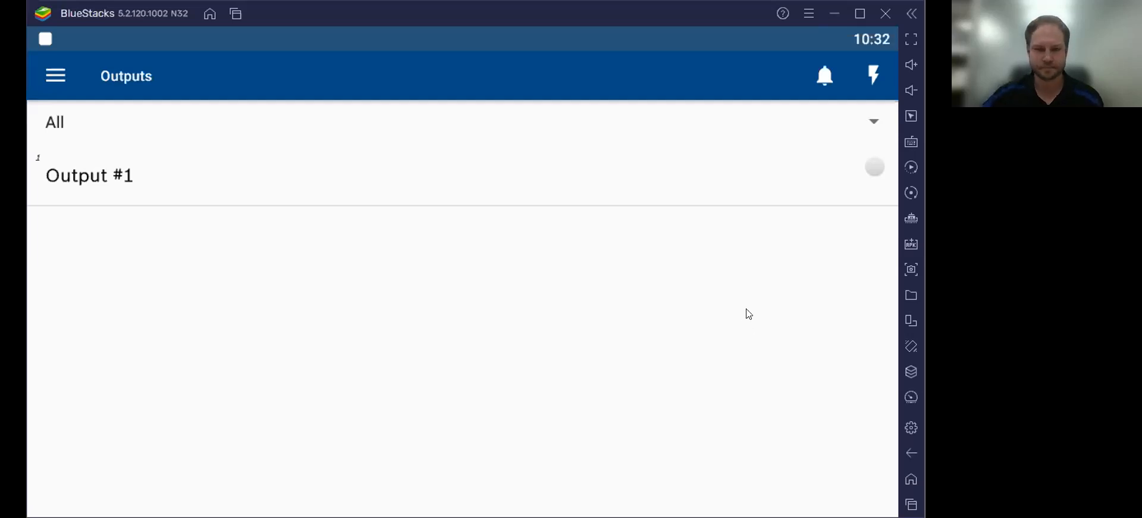
# Step: Open the RSC+ navigation menu from the History page
pyautogui.click(53, 81)
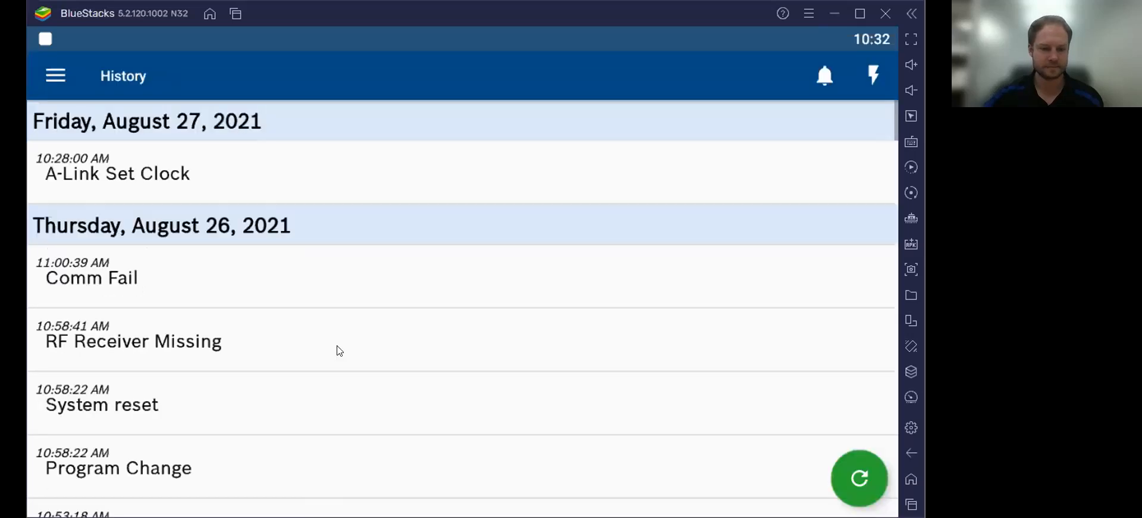
# Step: Scroll the RSC+ History log down to the System reset and Panel Tamper events of January 1, 2014
pyautogui.scroll(-3, 335, 345)
pyautogui.scroll(-3, 338, 343)
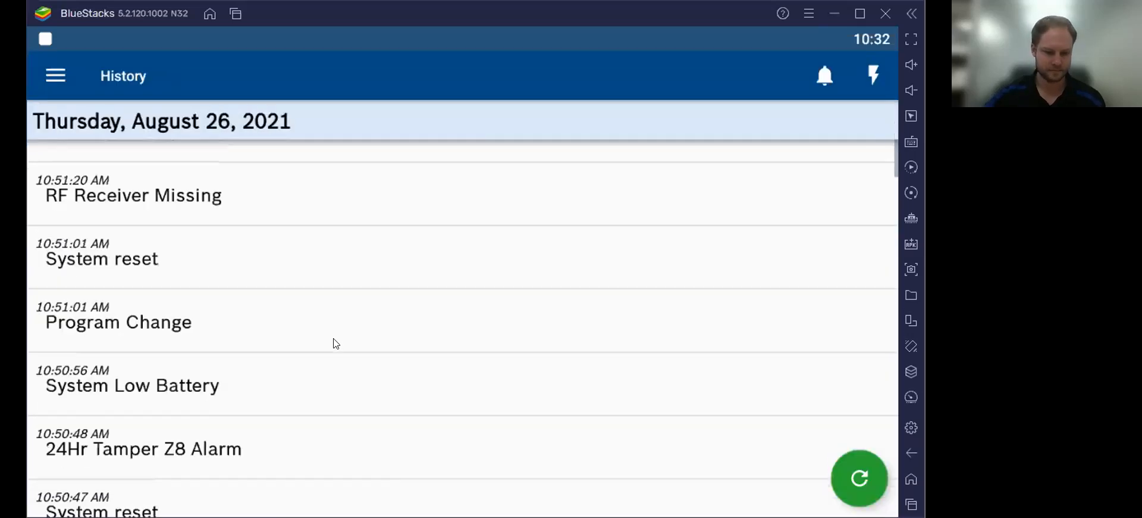
pyautogui.scroll(-6, 336, 343)
pyautogui.scroll(-5, 335, 343)
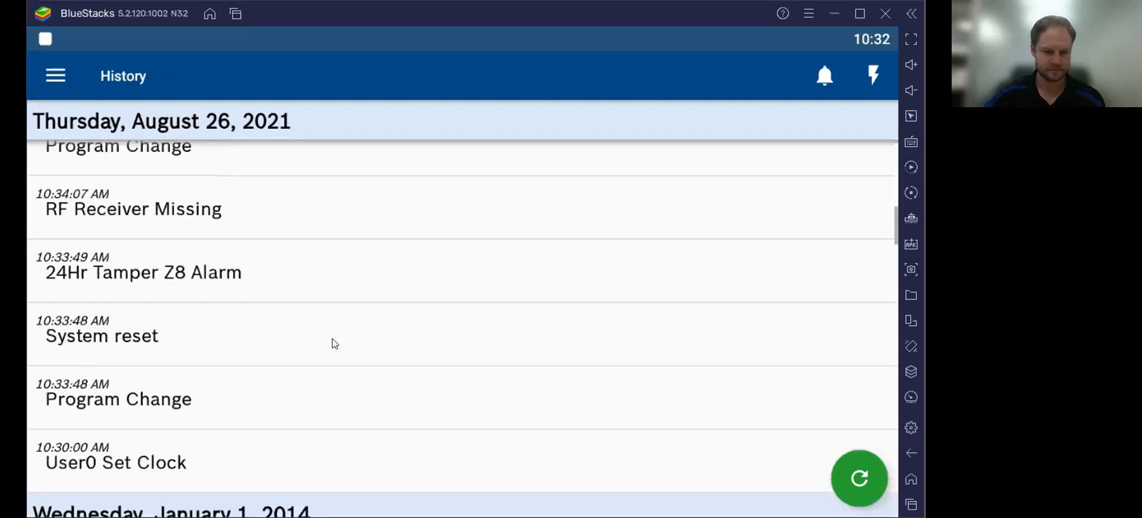
pyautogui.scroll(-4, 332, 343)
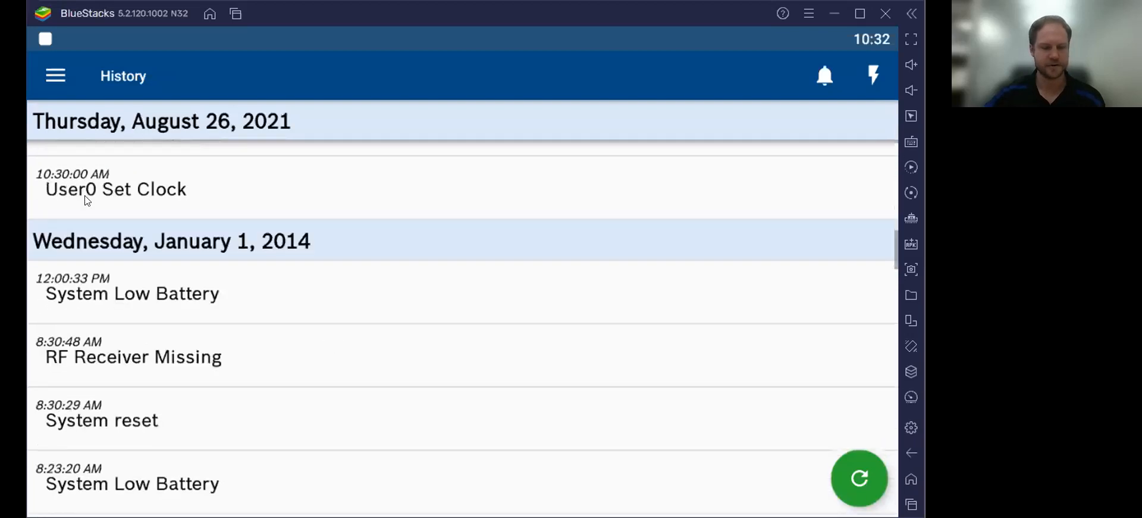
pyautogui.scroll(-1, 244, 281)
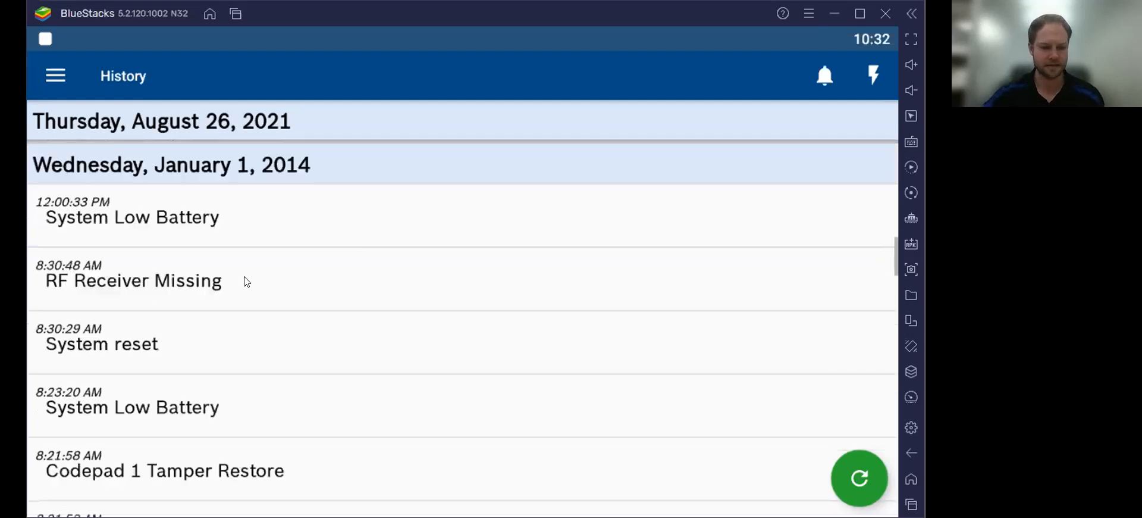
pyautogui.scroll(-5, 247, 280)
pyautogui.scroll(-4, 247, 280)
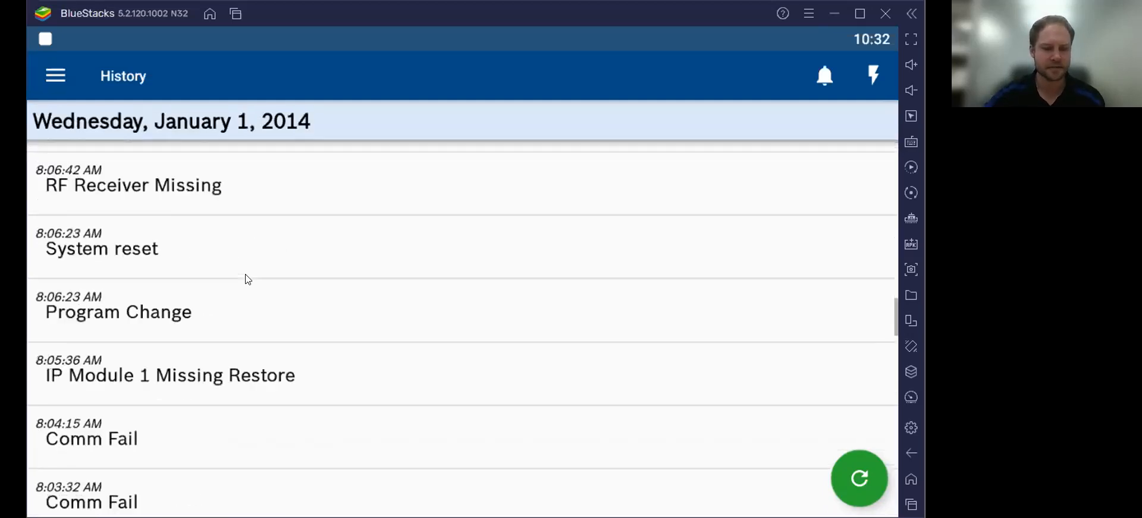
pyautogui.scroll(-2, 248, 278)
pyautogui.scroll(-3, 248, 278)
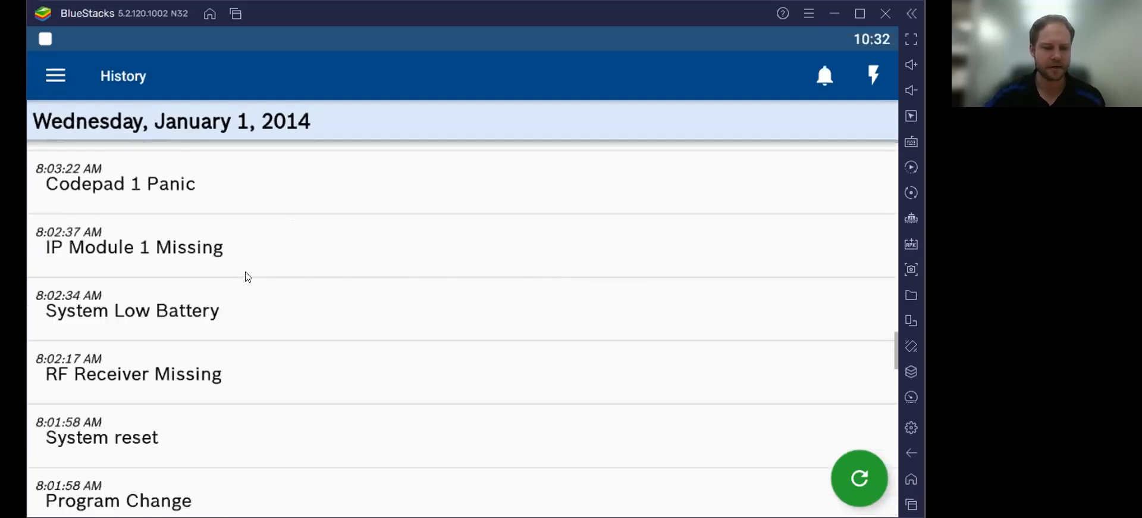
pyautogui.scroll(-4, 247, 276)
pyautogui.scroll(-2, 247, 274)
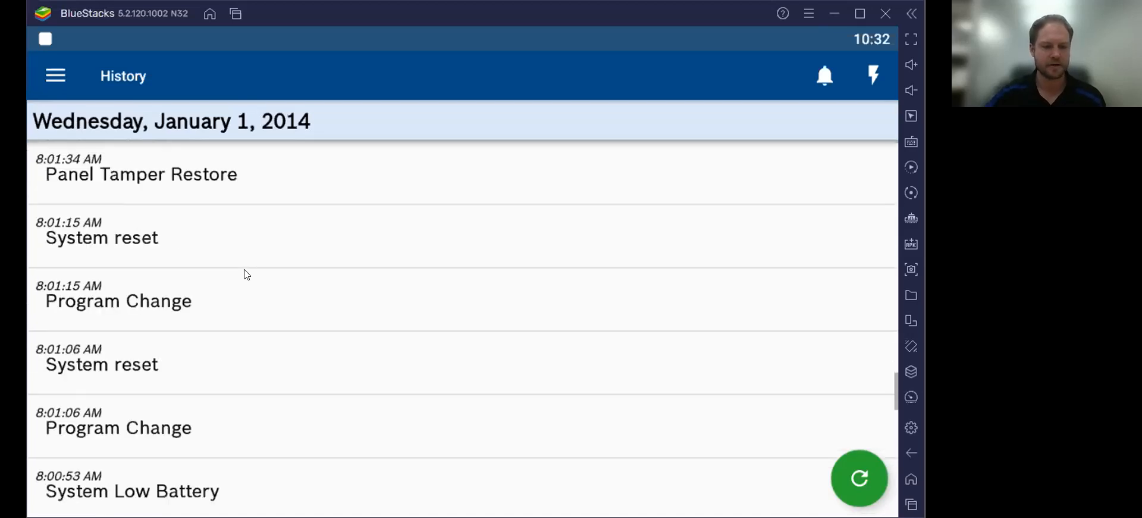
pyautogui.scroll(-2, 246, 273)
pyautogui.scroll(-2, 246, 271)
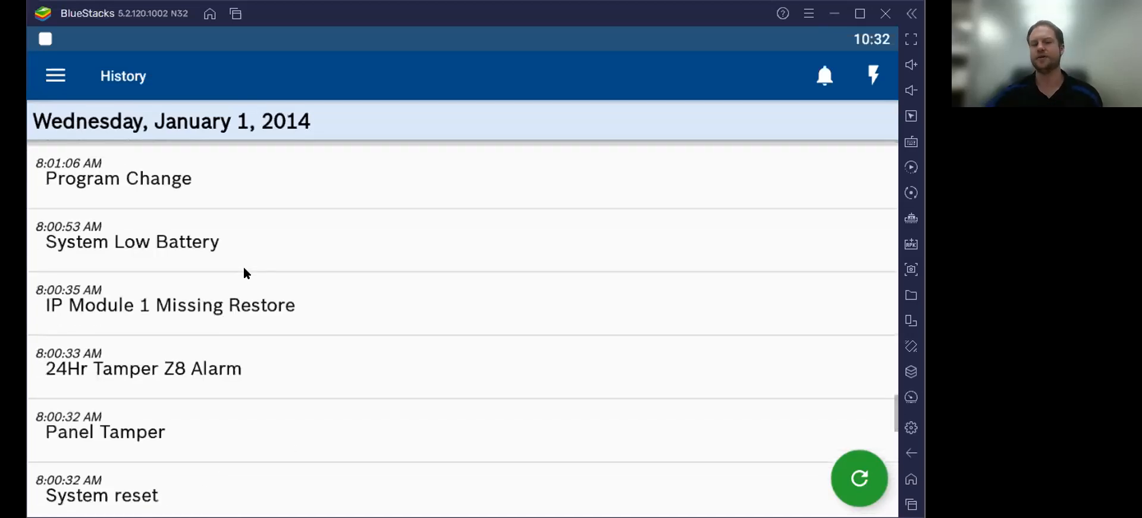
pyautogui.scroll(-2, 241, 264)
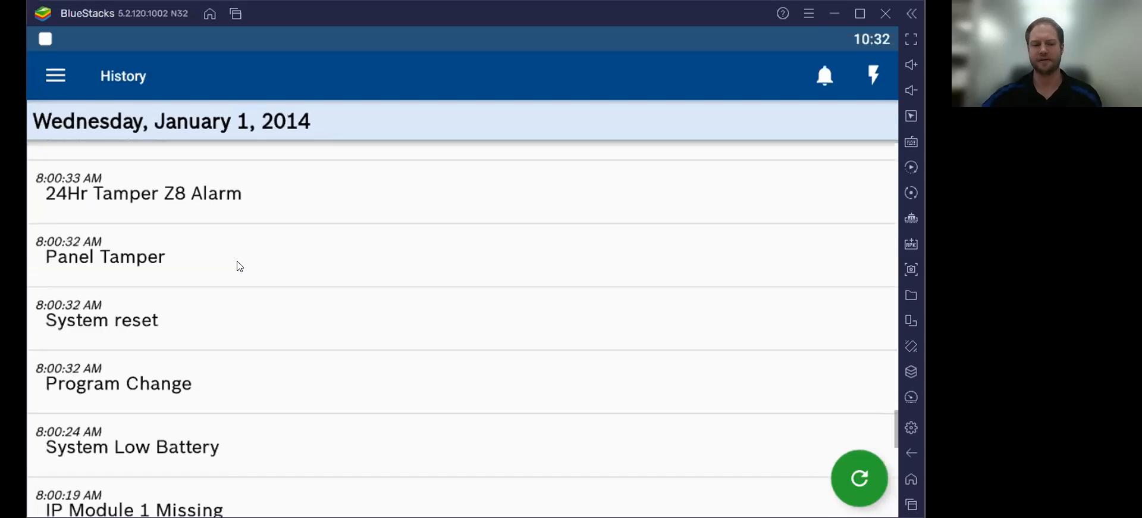
pyautogui.scroll(-2, 239, 266)
pyautogui.scroll(-2, 238, 263)
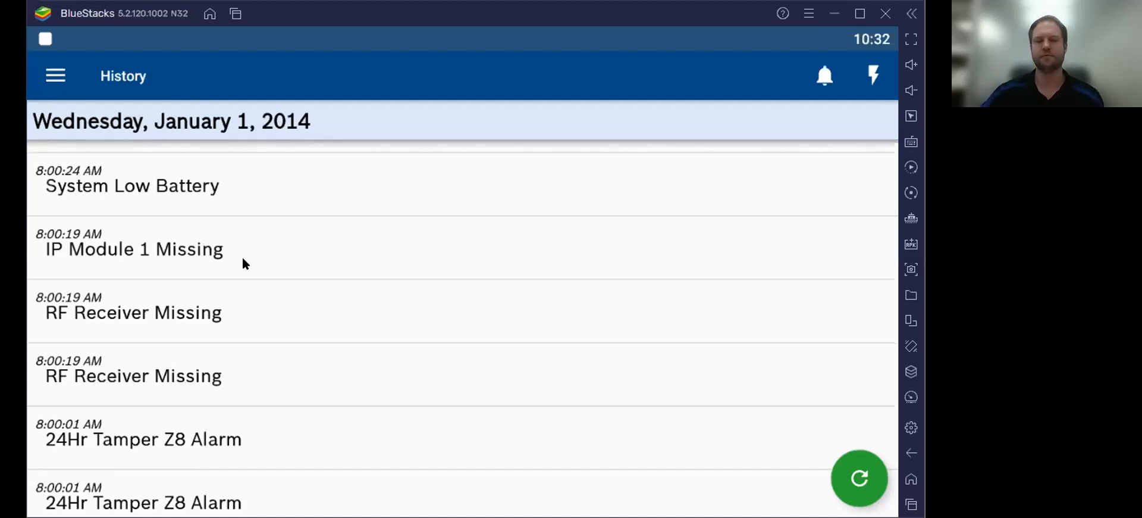
pyautogui.scroll(-2, 289, 260)
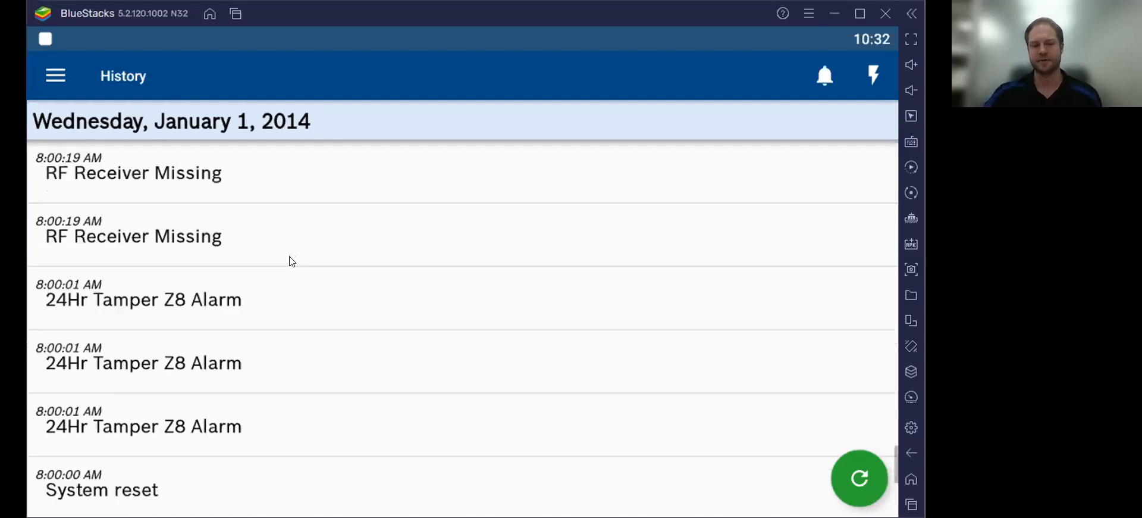
pyautogui.scroll(-3, 290, 262)
pyautogui.scroll(-2, 289, 263)
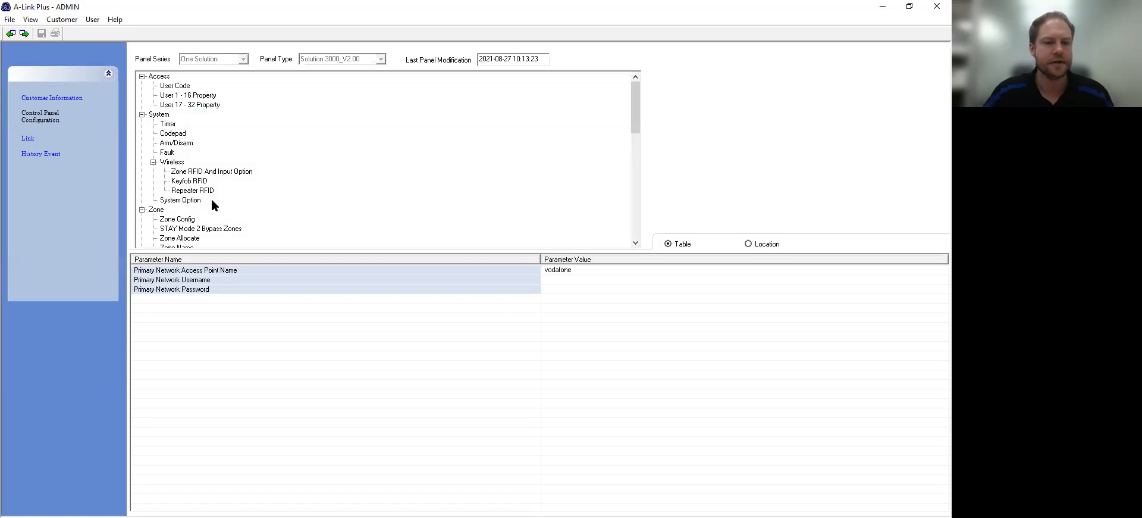
# Step: Scroll down the A-Link Plus Control Panel Configuration tree
pyautogui.scroll(-3, 214, 205)
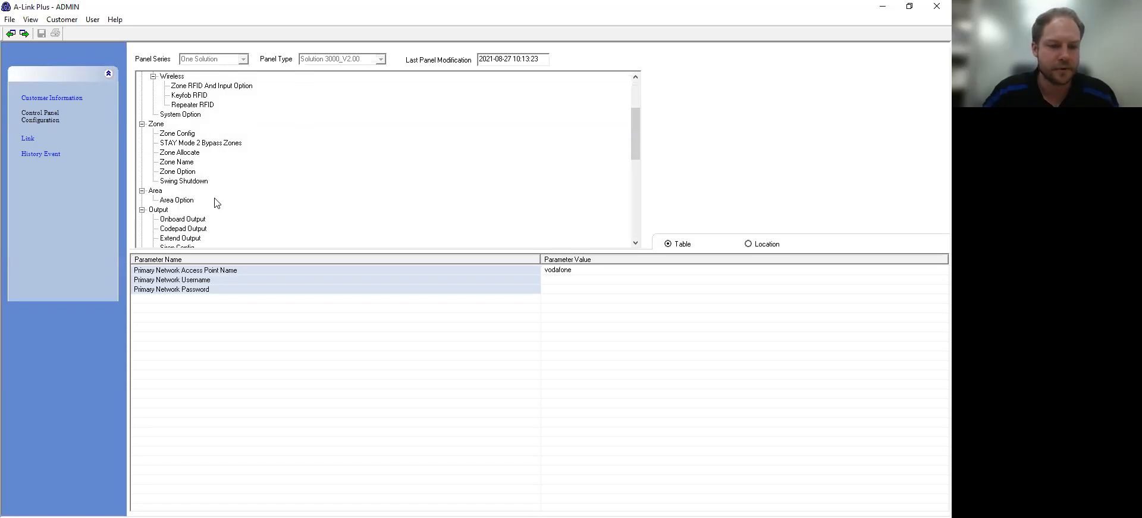
# Step: Go from Onboard Output to the Extend Output table and focus its outputs grid
pyautogui.scroll(-1, 215, 204)
pyautogui.click(197, 191)
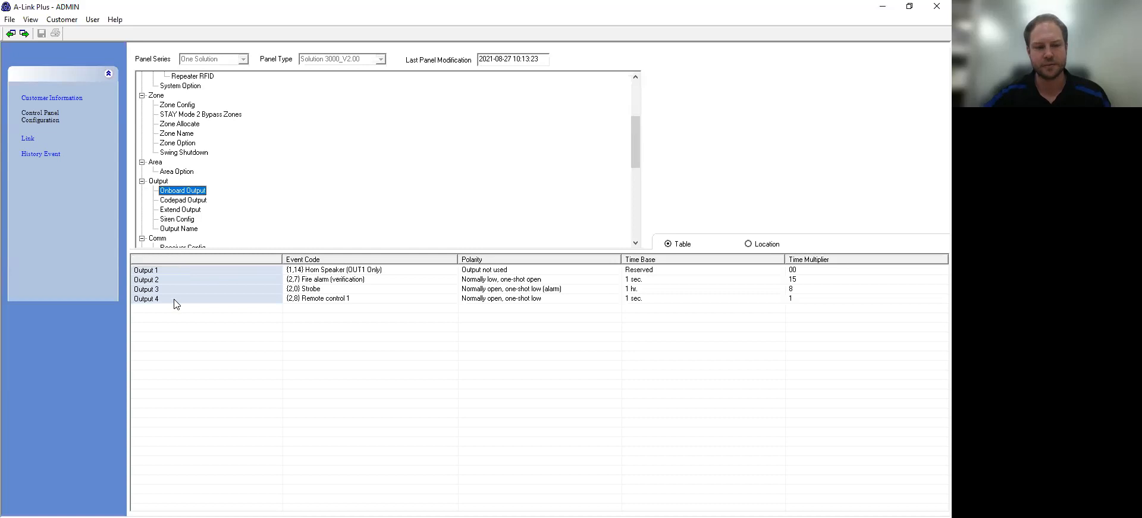
pyautogui.click(167, 210)
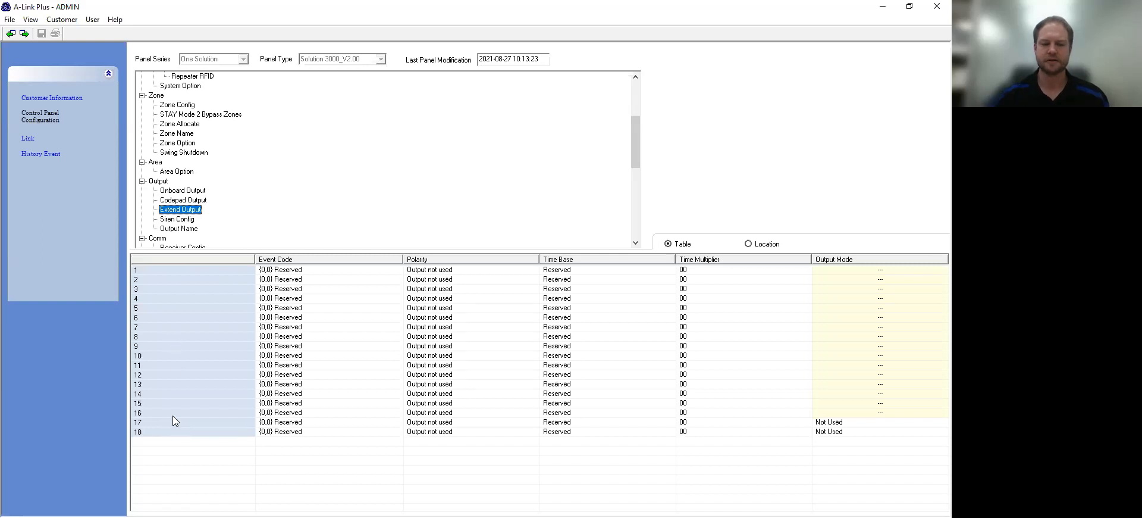
pyautogui.click(173, 415)
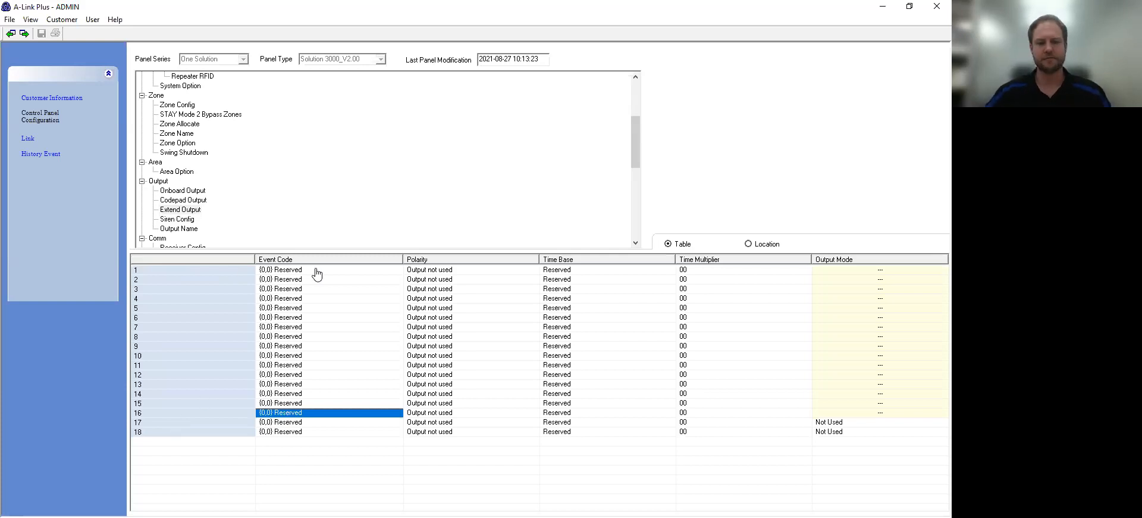
# Step: Choose {3,8} Mimic Zone 4 as row 1's event code from the scrolled event code list
pyautogui.click(140, 271)
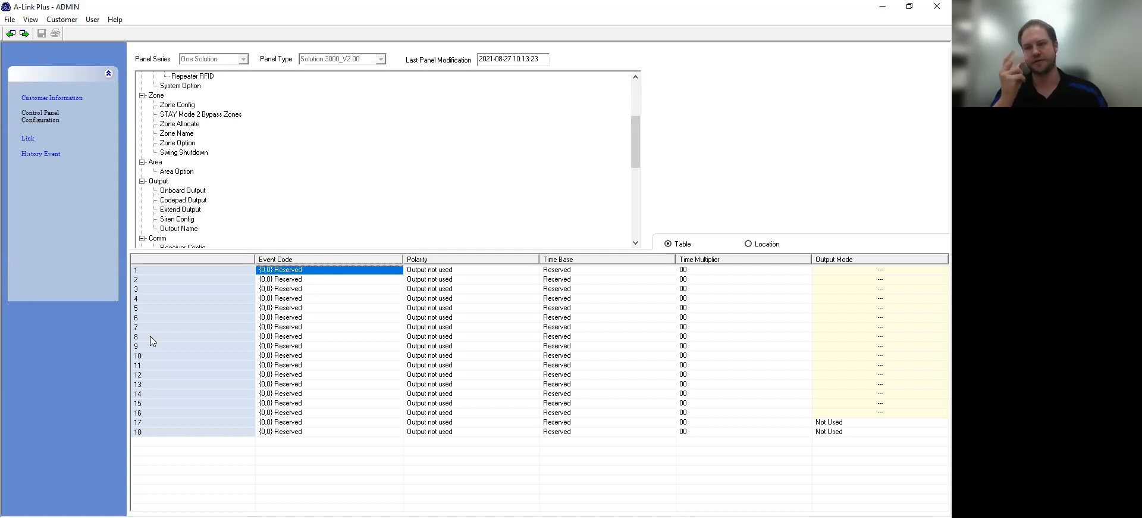
pyautogui.click(302, 272)
pyautogui.click(302, 276)
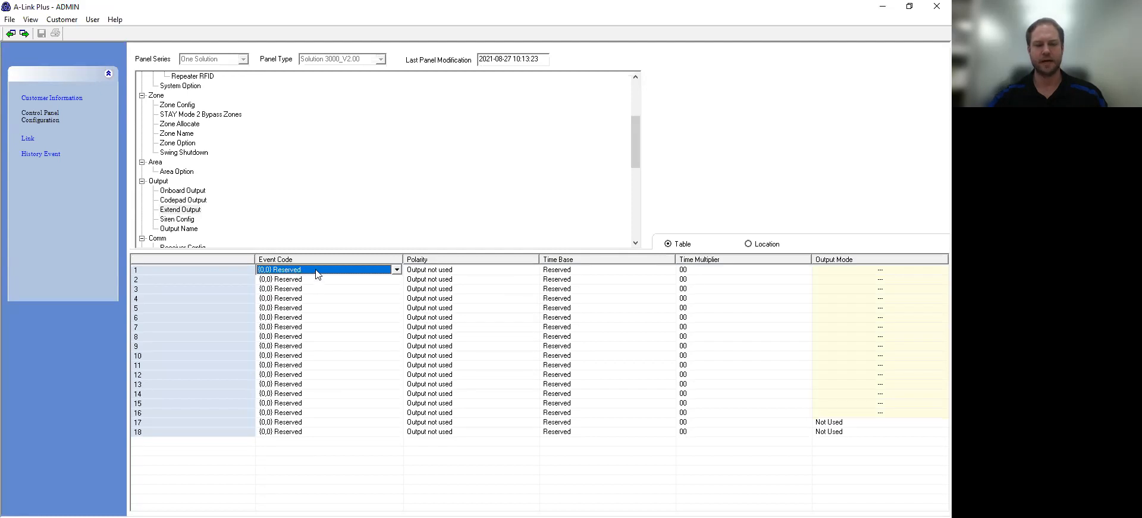
pyautogui.click(317, 273)
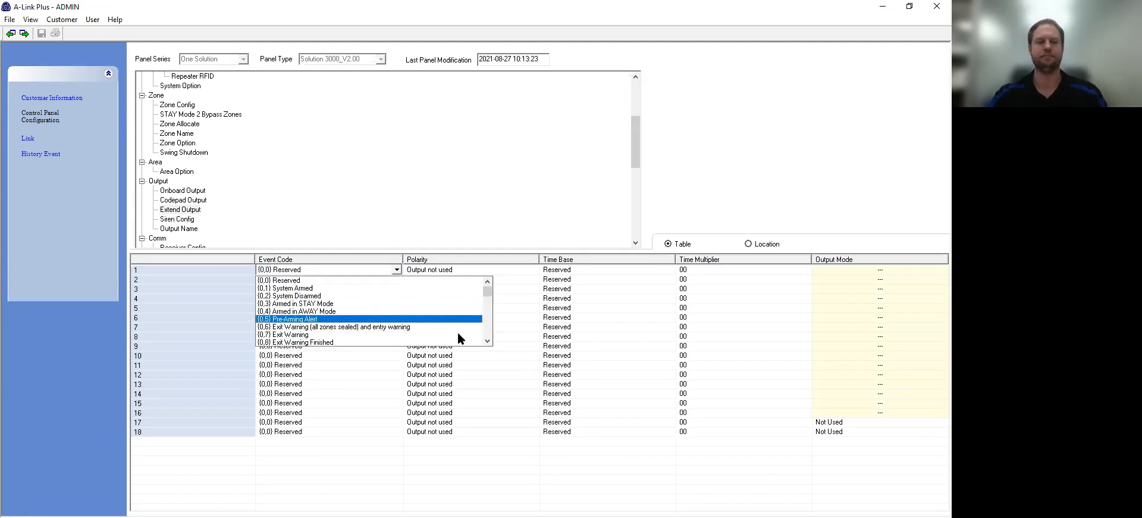
pyautogui.click(487, 341)
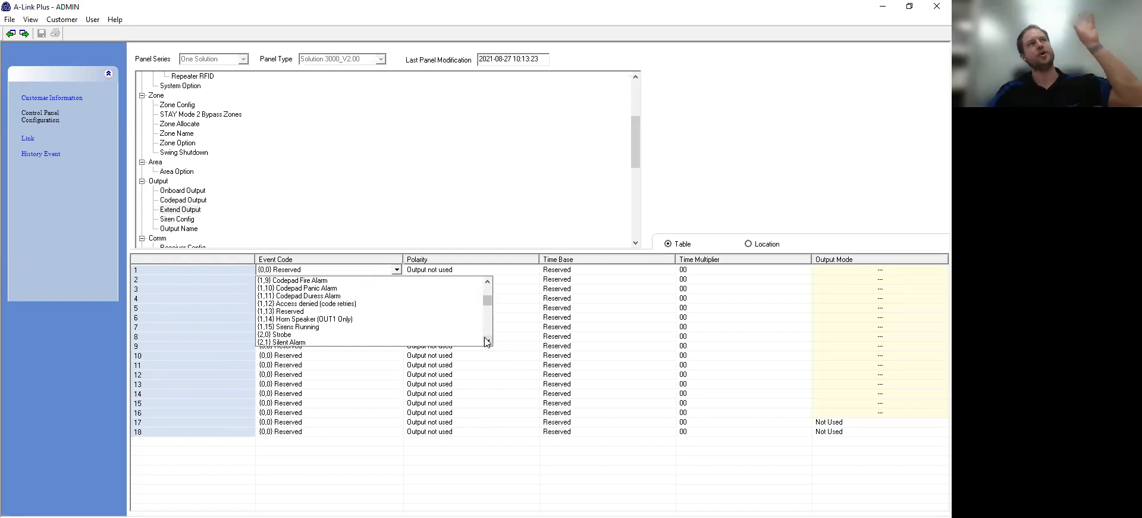
pyautogui.click(488, 341)
pyautogui.click(489, 341)
pyautogui.click(488, 341)
pyautogui.click(488, 341)
pyautogui.click(488, 341)
pyautogui.click(488, 342)
pyautogui.click(487, 342)
pyautogui.click(488, 341)
pyautogui.click(488, 341)
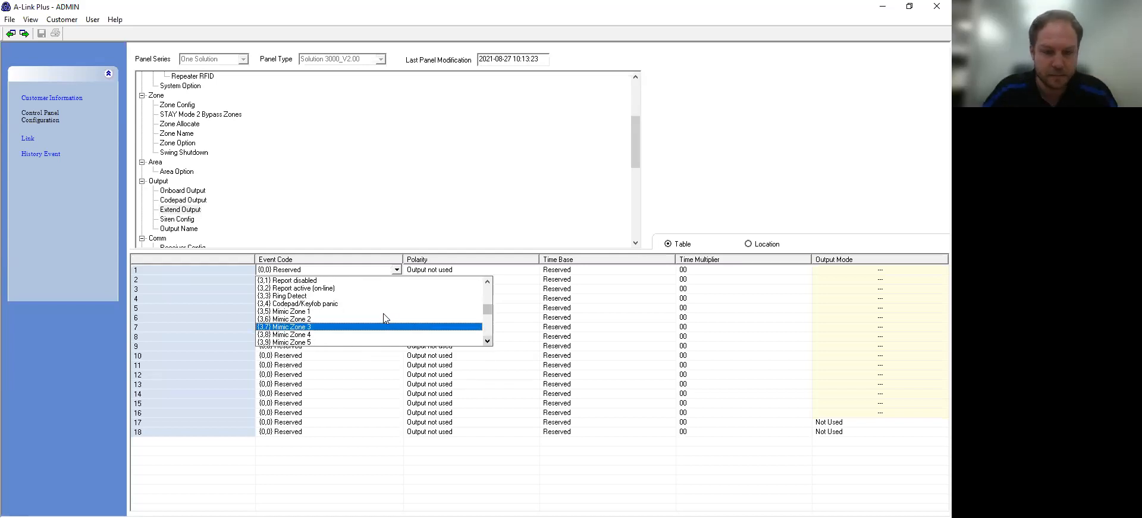
pyautogui.click(339, 333)
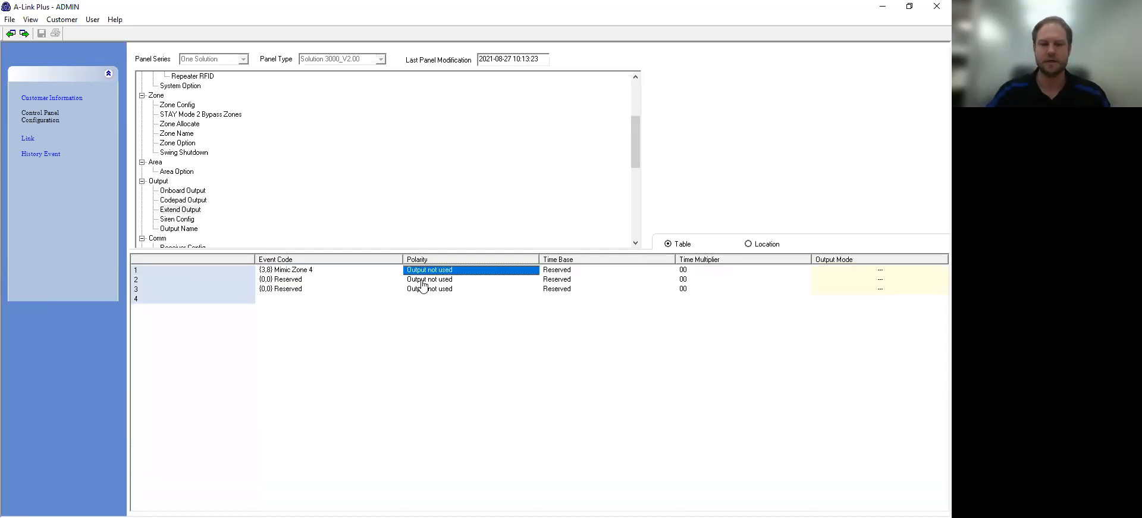
# Step: Give Extend Output 1 polarity 'Normally open, going low', time base '1 min.' and multiplier 10
pyautogui.click(429, 269)
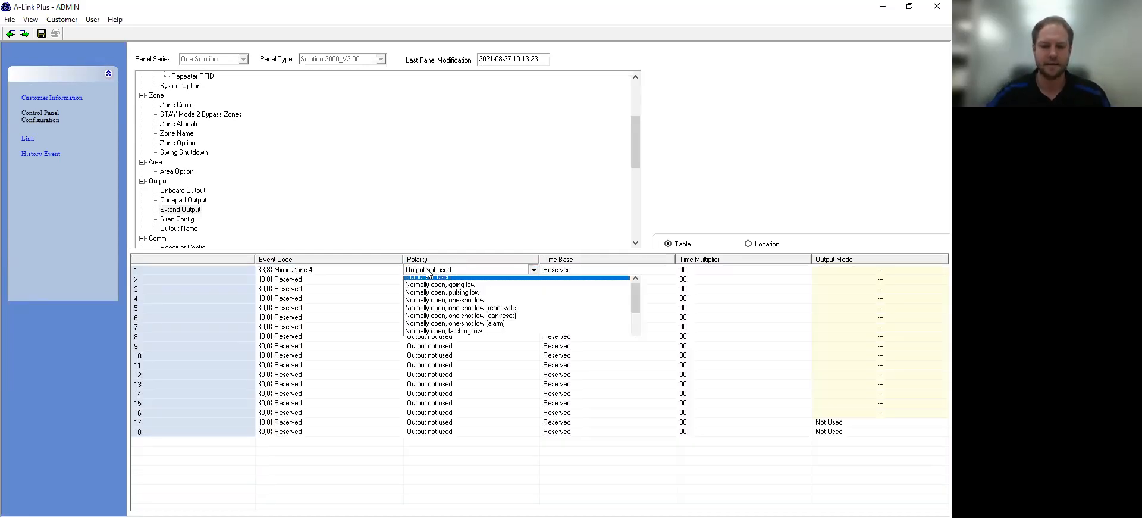
pyautogui.click(451, 288)
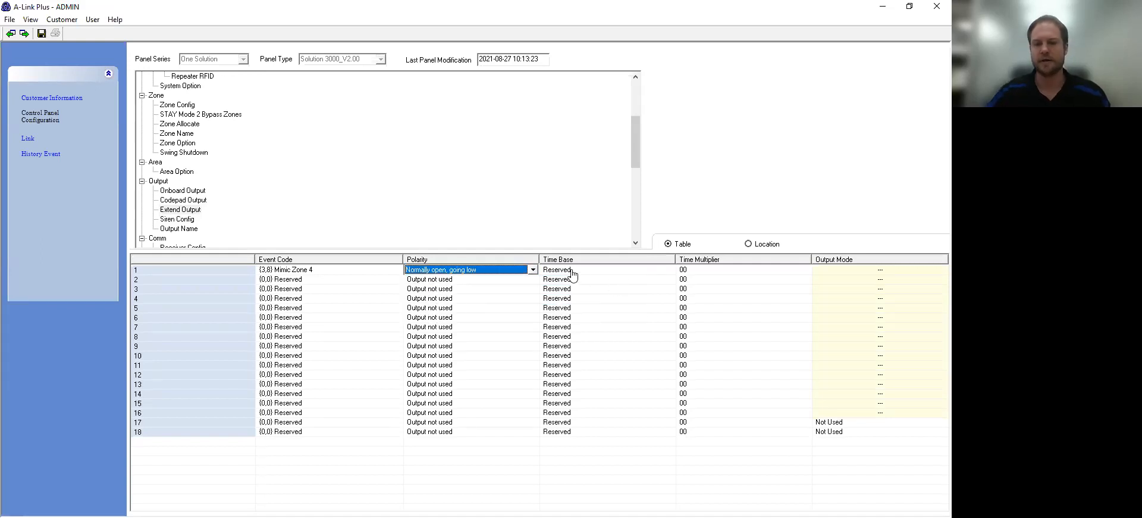
pyautogui.click(643, 275)
pyautogui.click(643, 271)
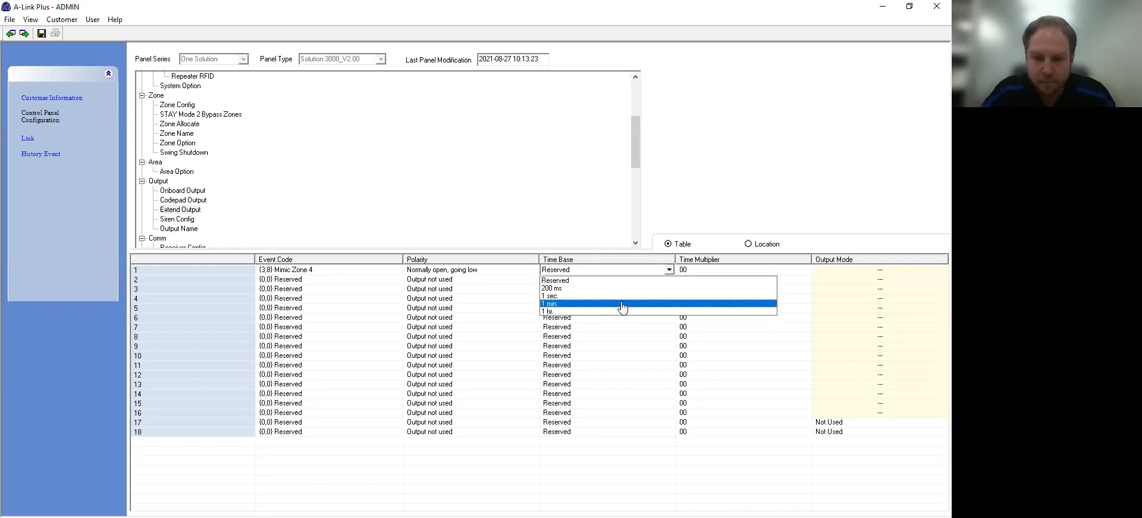
pyautogui.click(622, 304)
pyautogui.click(727, 271)
pyautogui.click(728, 266)
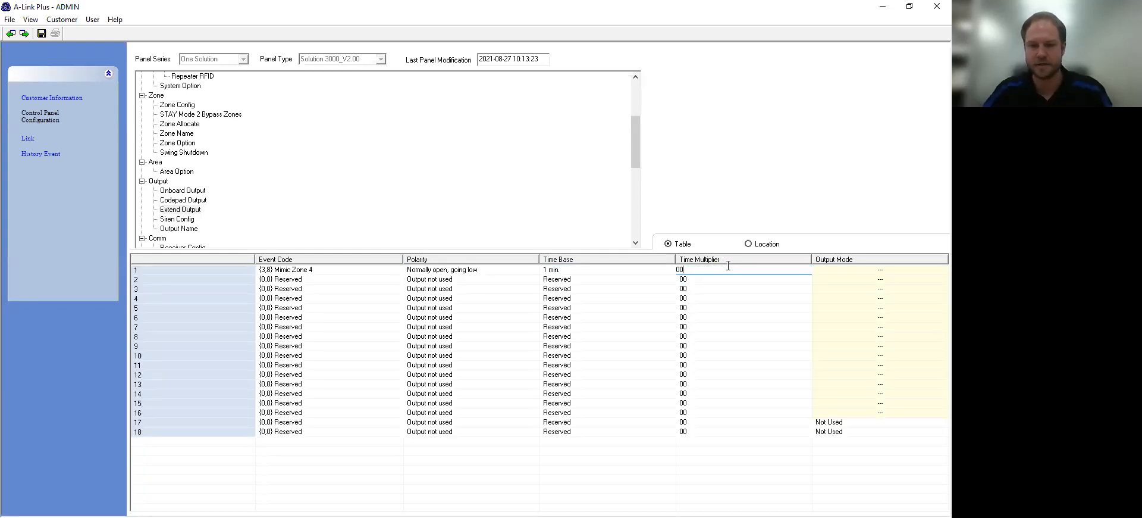
pyautogui.press('BackSpace')
pyautogui.press('BackSpace')
pyautogui.write('10')
pyautogui.press('Return')
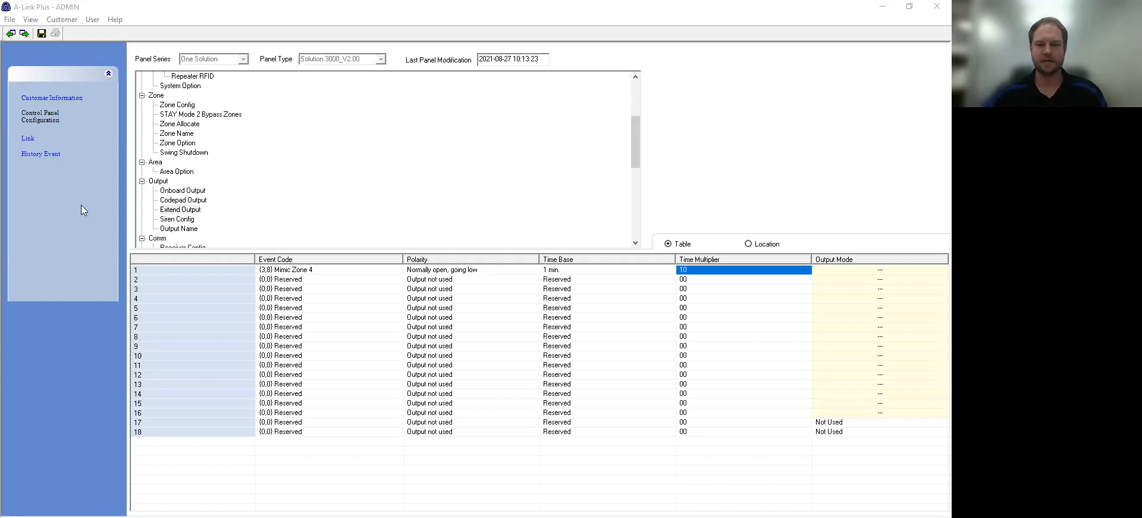
# Step: Return to the customer list and start a new blank customer record in My Customer Group
pyautogui.click(48, 99)
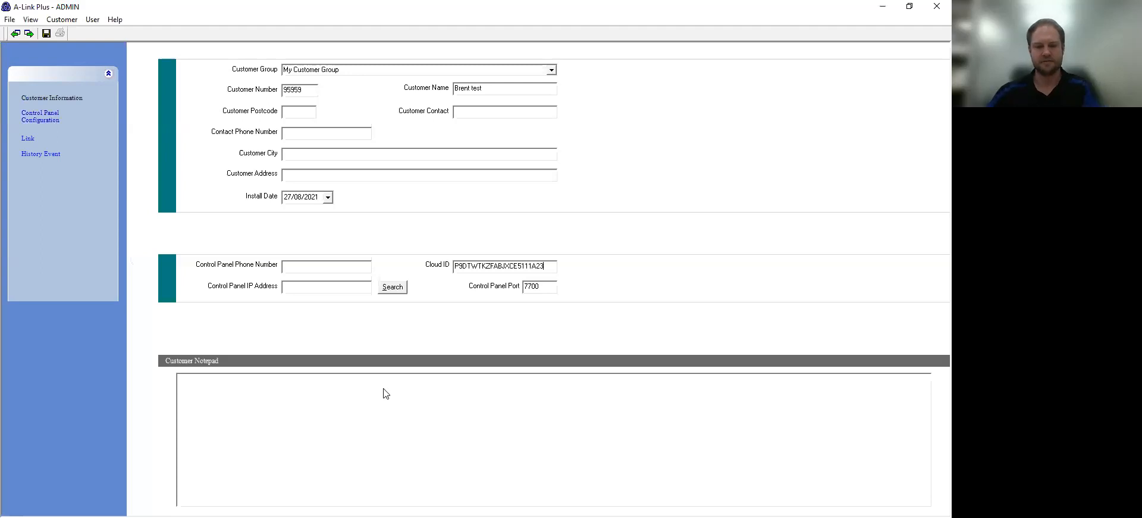
pyautogui.press('Escape')
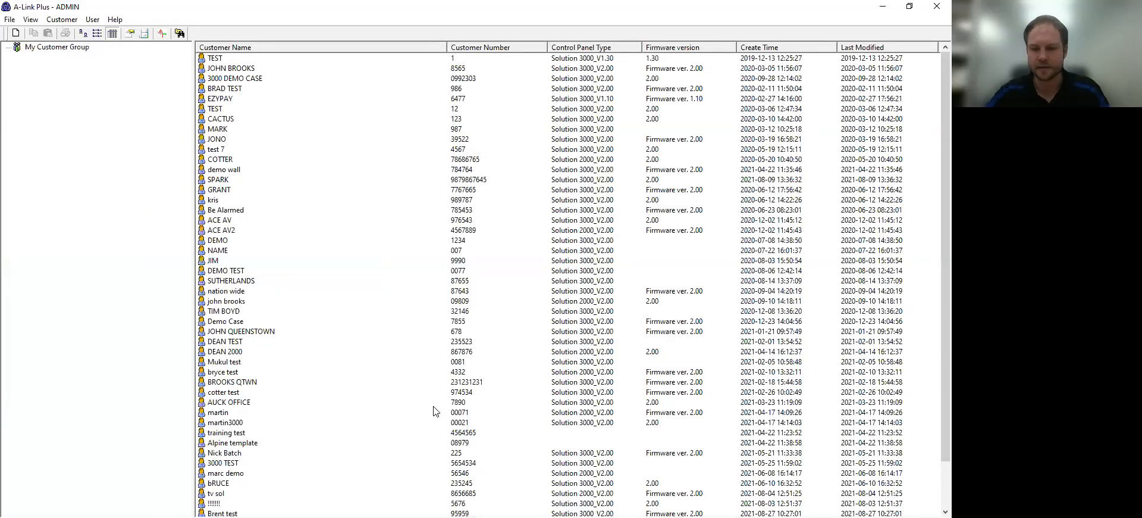
pyautogui.rightClick(309, 147)
pyautogui.click(335, 156)
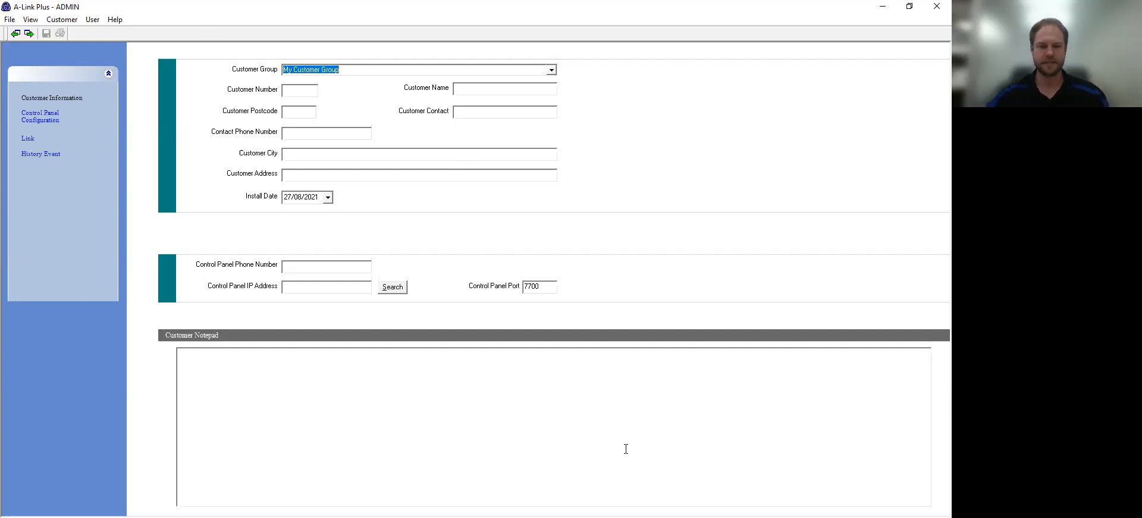
pyautogui.hotkey('alt', 'Tab')
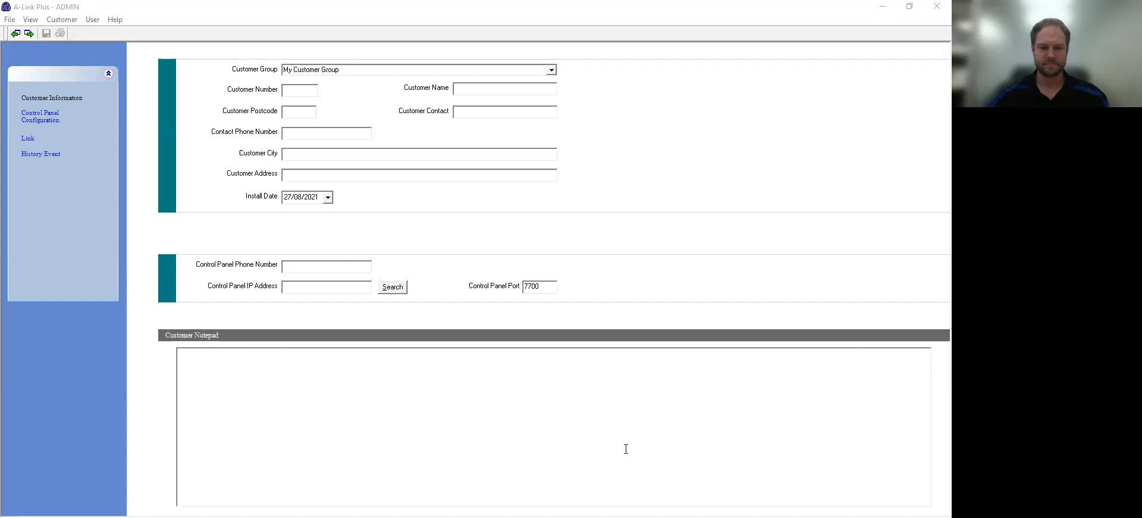